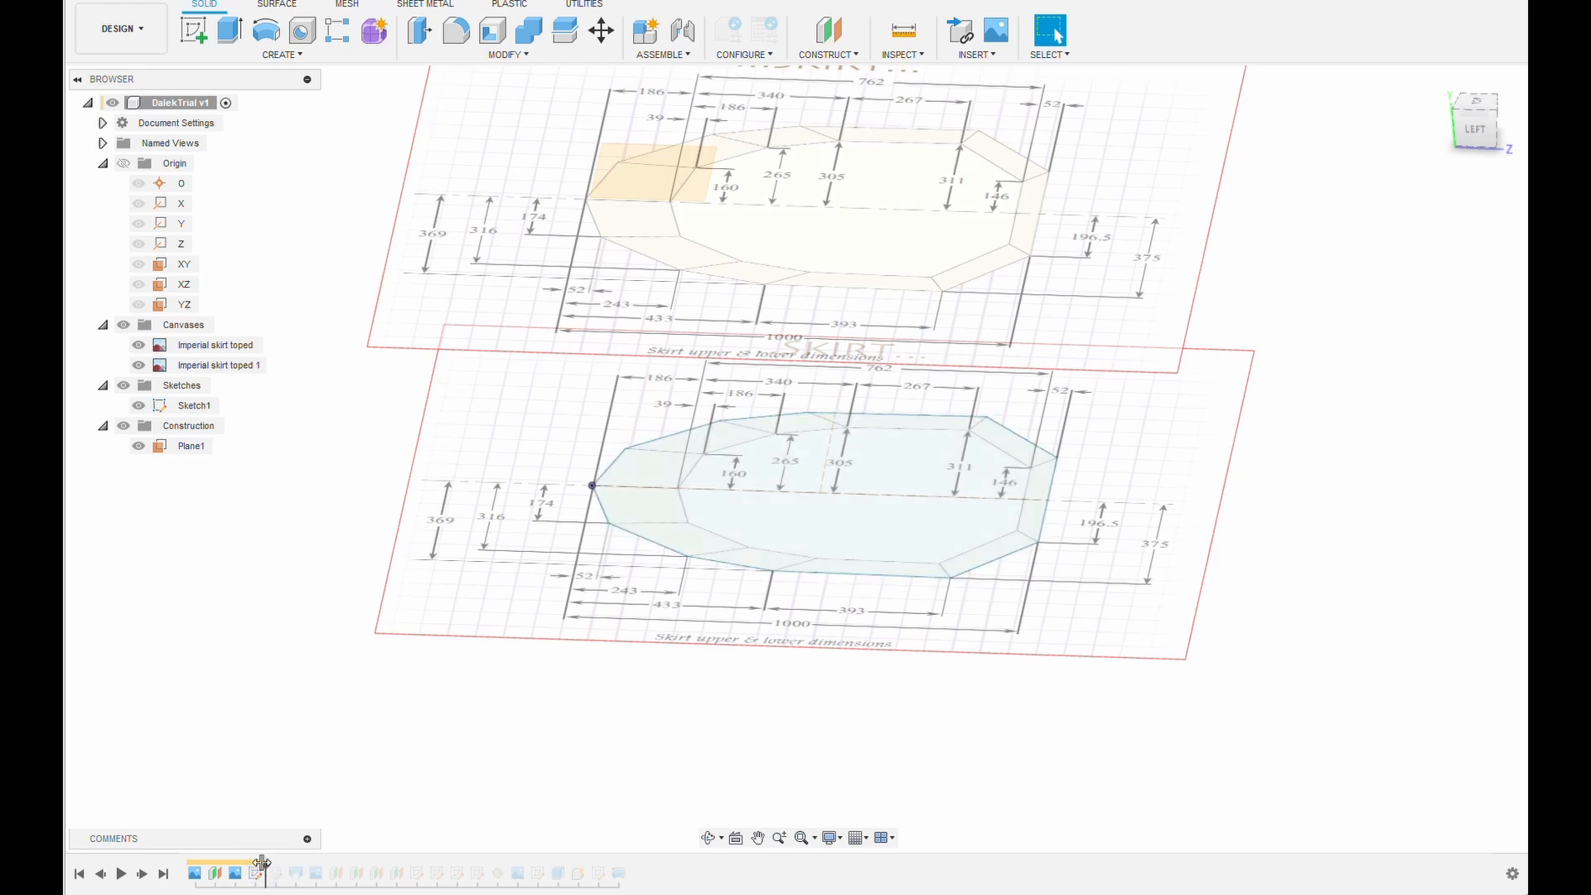
Roll the design history forward past Sketch2 and the loft, making Sketch2 visible
{"action": "left_click_drag", "start_coordinate": [261, 863], "coordinate": [285, 865]}
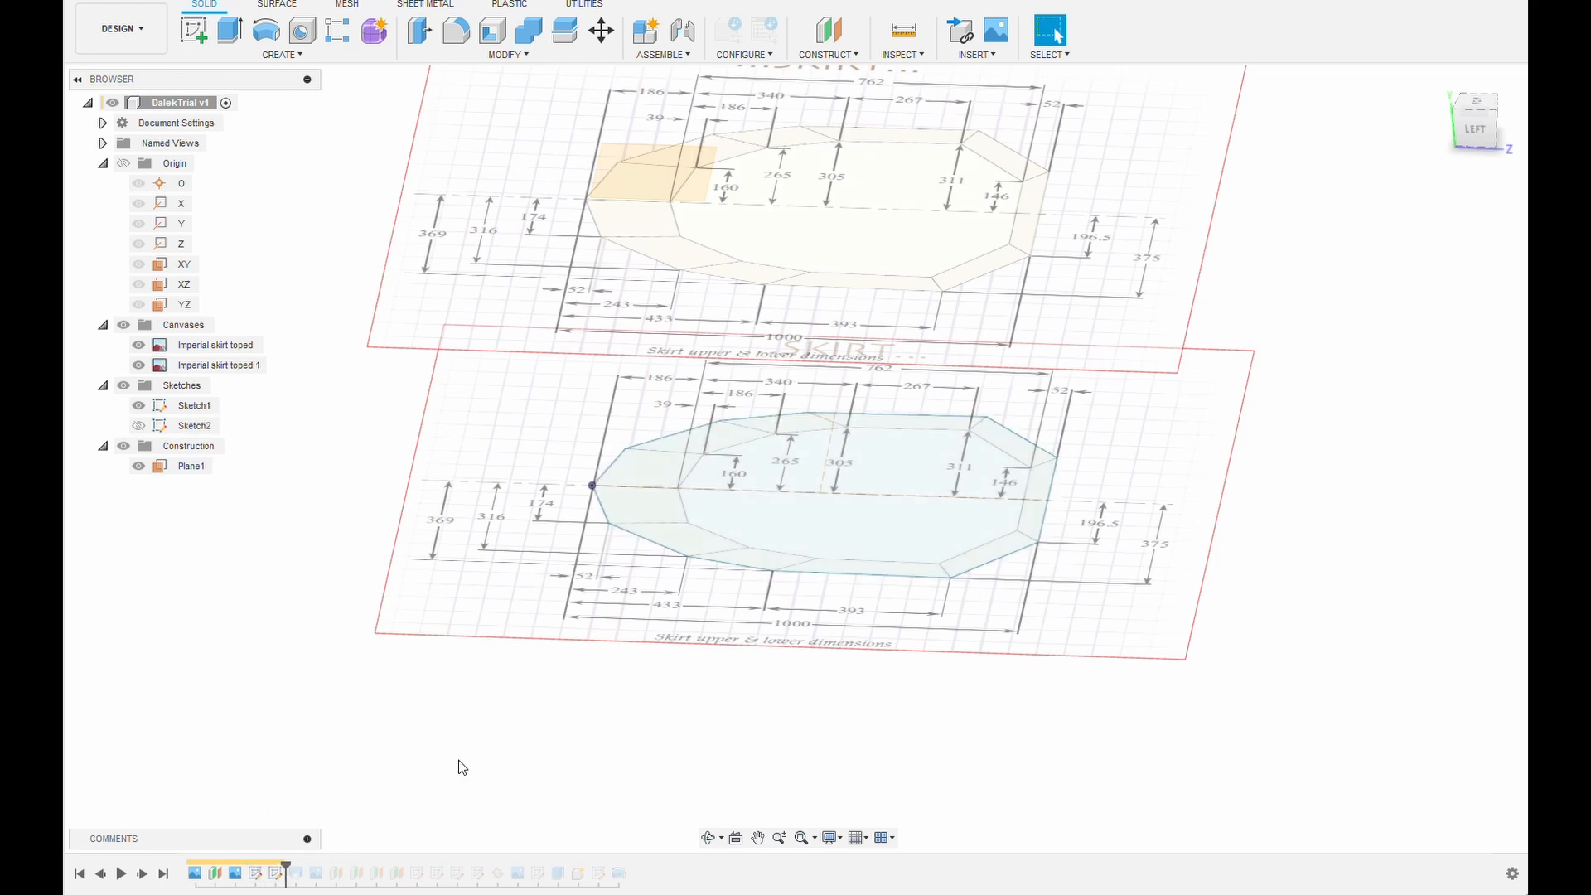
{"action": "left_click", "coordinate": [139, 425]}
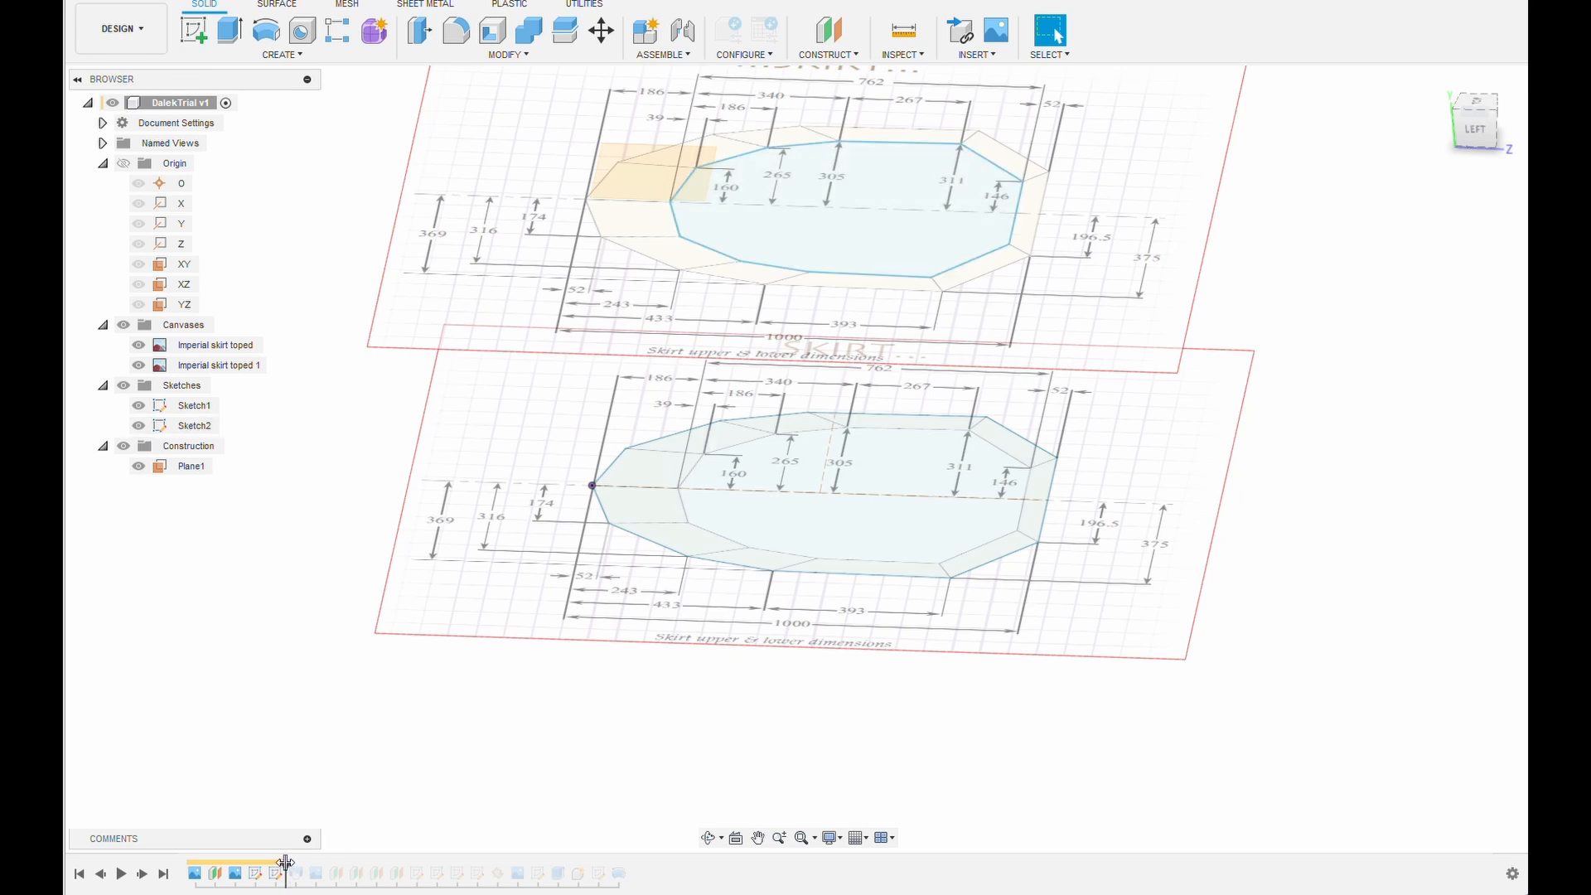
{"action": "left_click_drag", "start_coordinate": [286, 862], "coordinate": [304, 866]}
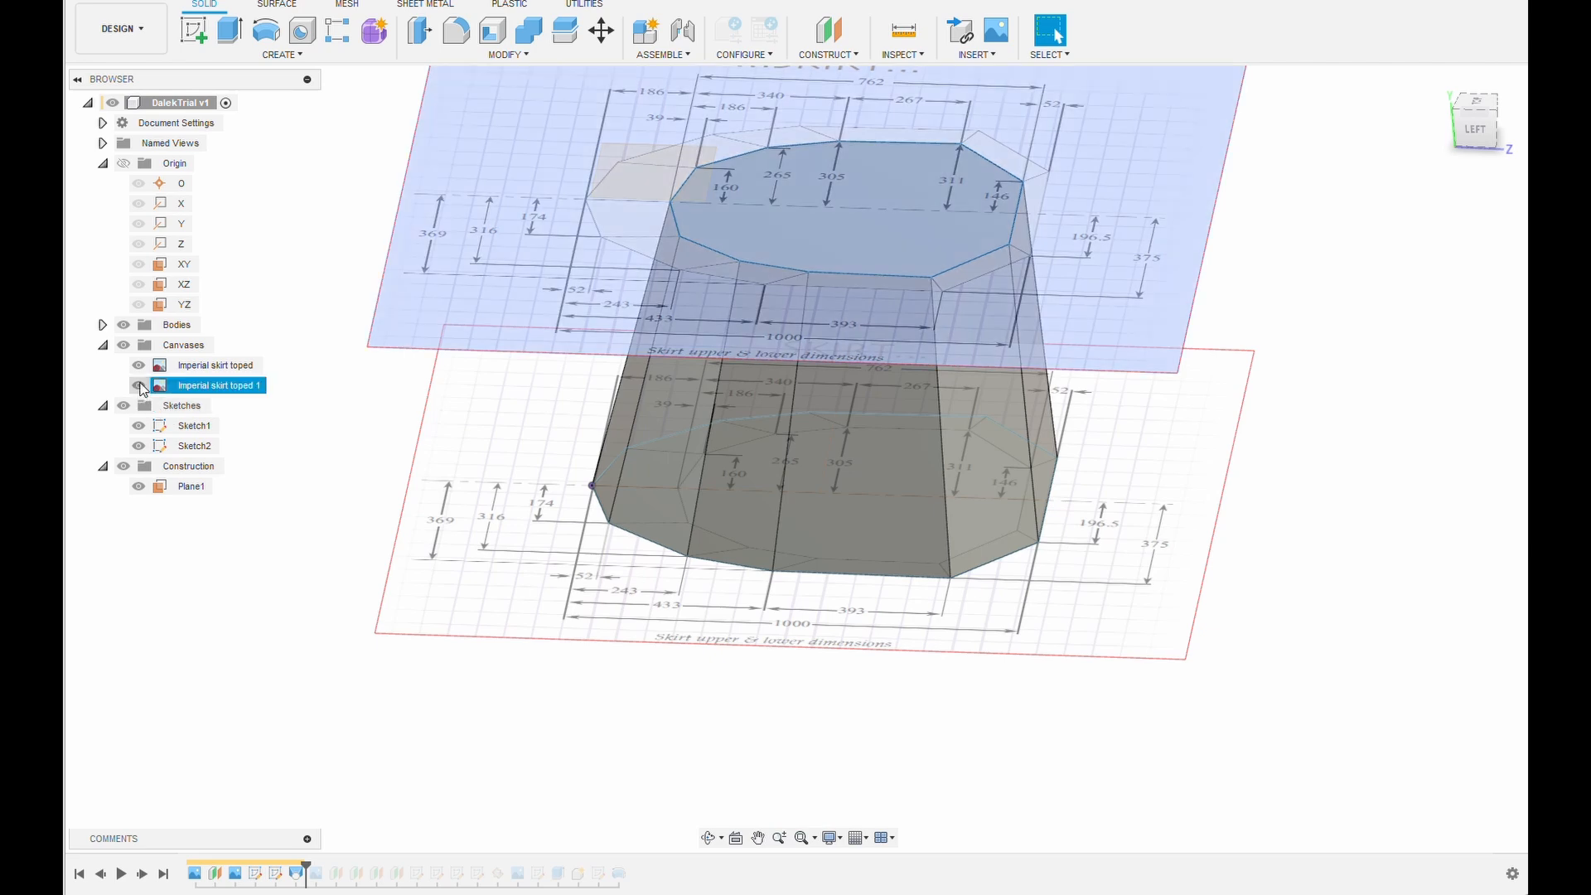
Hide both Imperial skirt toped canvases, roll the history forward past the Imperial skirt side canvas and show that canvas
{"action": "left_click", "coordinate": [139, 386]}
{"action": "left_click", "coordinate": [138, 365]}
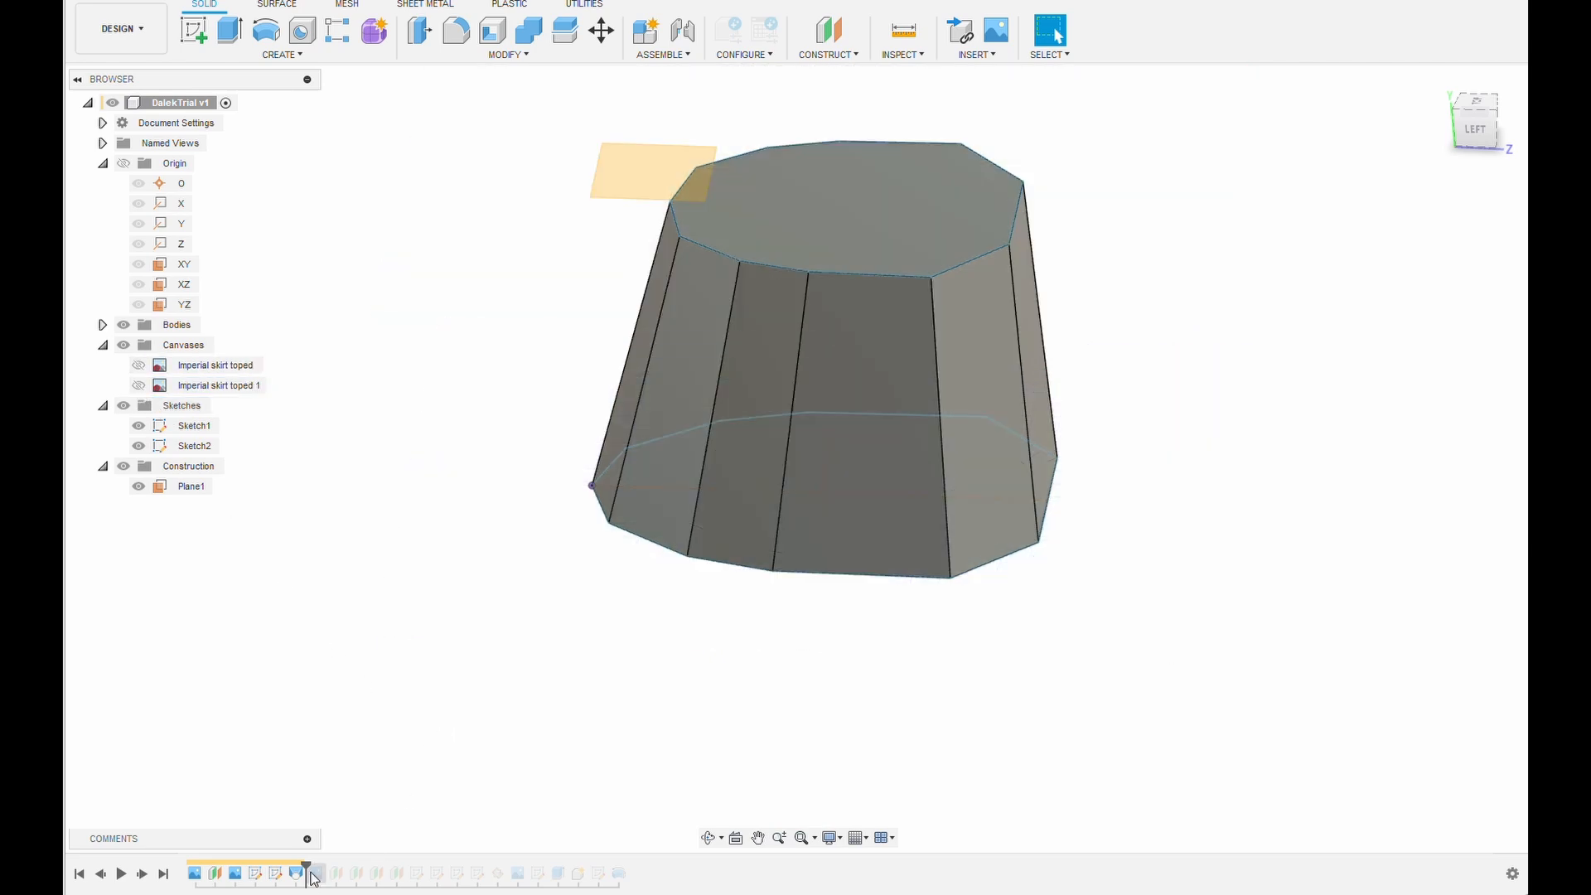
{"action": "left_click_drag", "start_coordinate": [307, 867], "coordinate": [323, 869]}
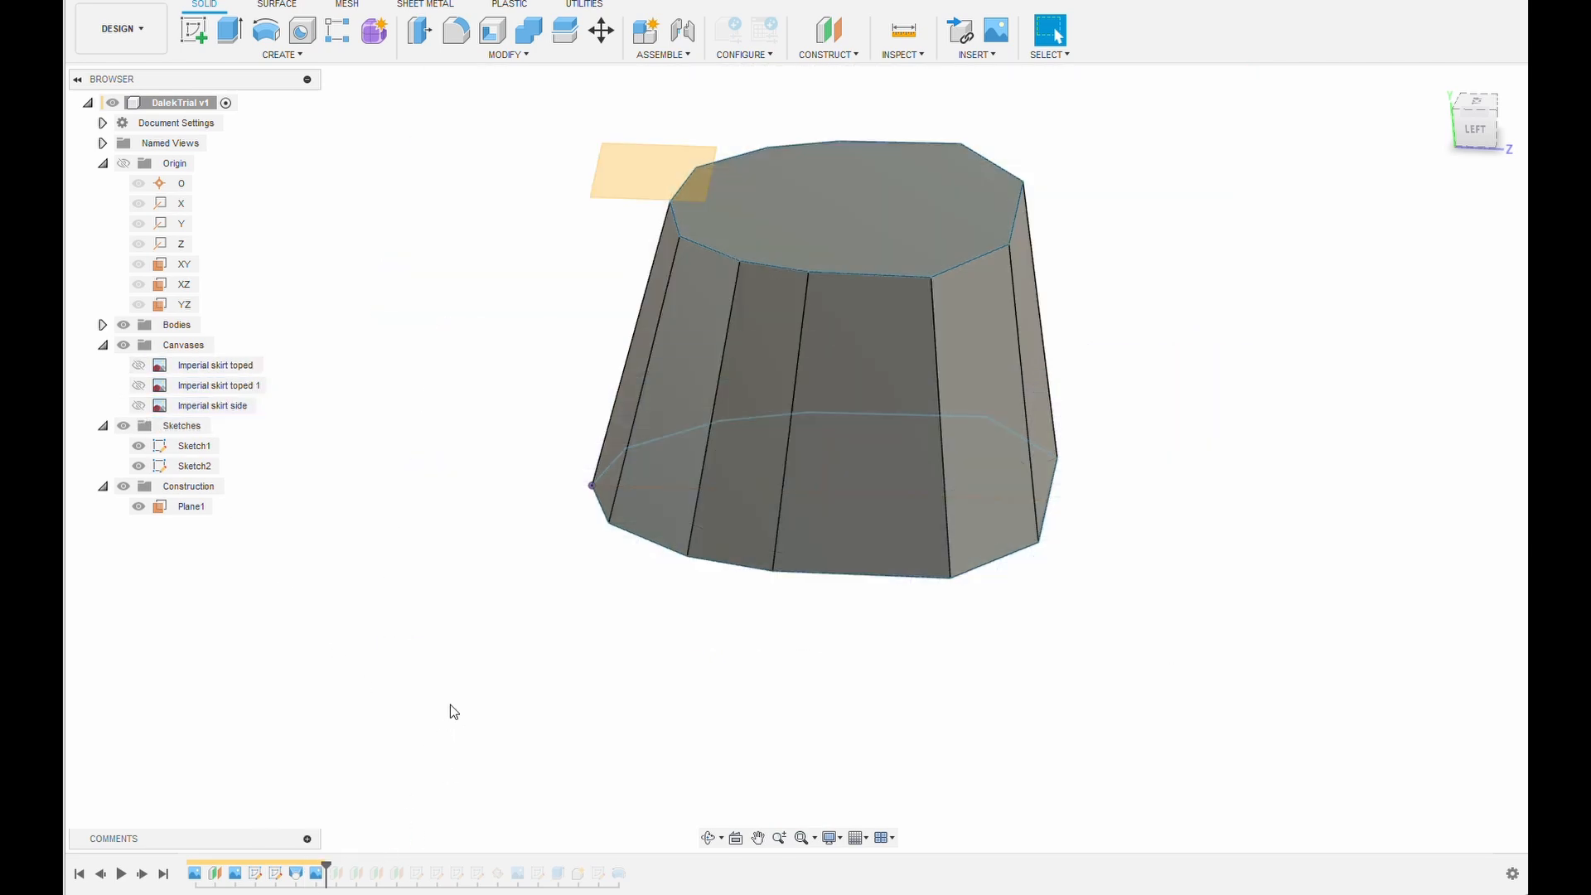
{"action": "left_click", "coordinate": [139, 405]}
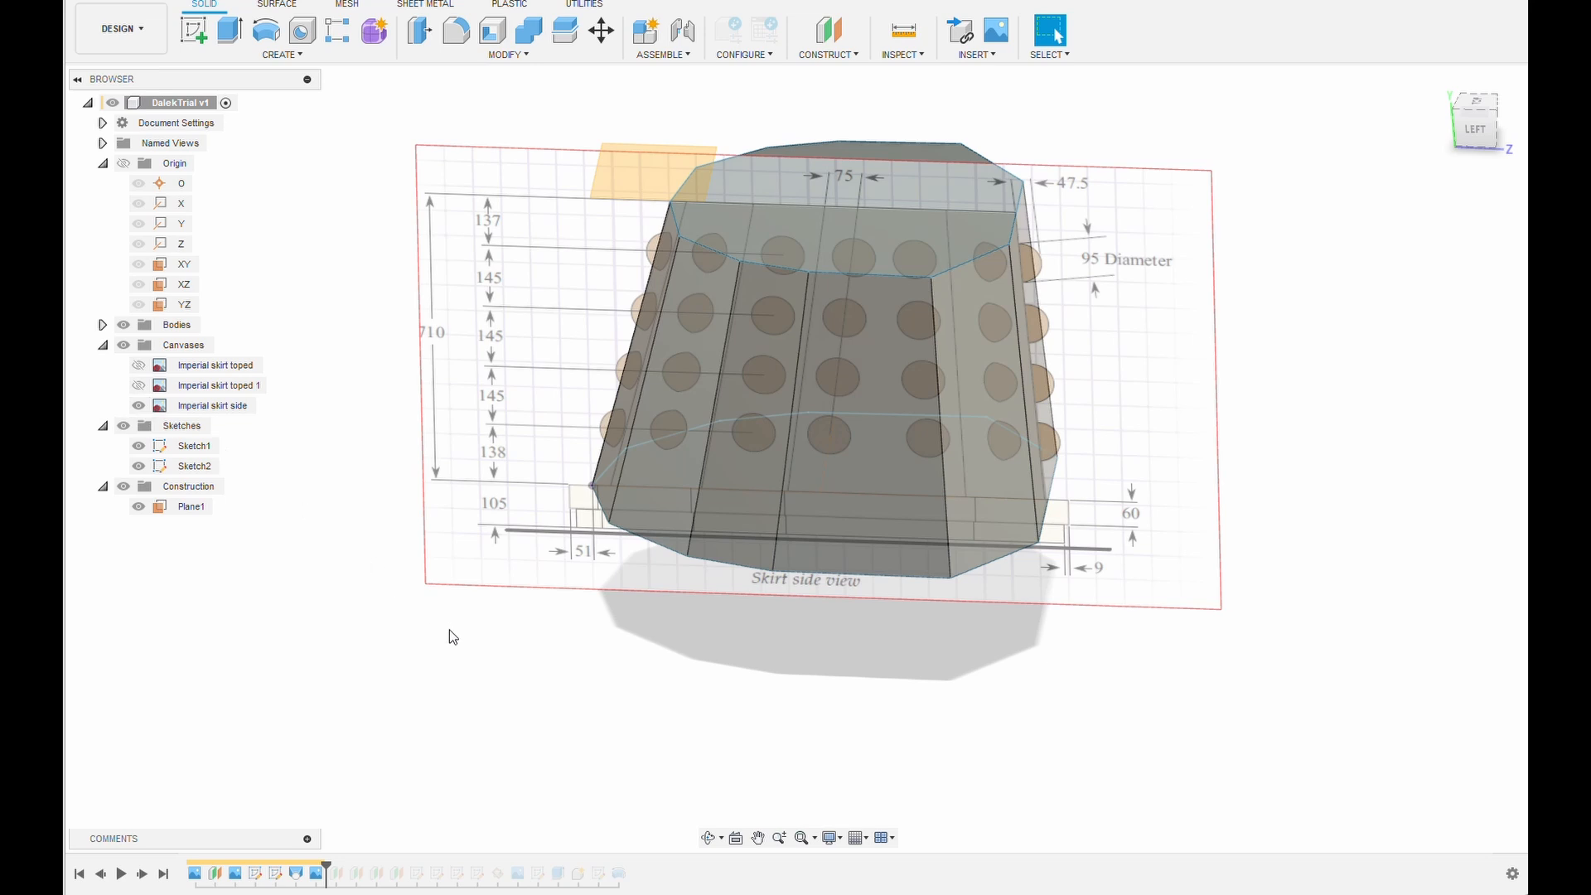
Roll the history forward past the offset plane Plane3 and make the plane visible against the side canvas
{"action": "mouse_move", "coordinate": [468, 680]}
{"action": "middle_mouse_down", "text": "shift"}
{"action": "mouse_move", "coordinate": [477, 637]}
{"action": "mouse_move", "coordinate": [495, 664]}
{"action": "mouse_move", "coordinate": [486, 698]}
{"action": "middle_mouse_up", "text": "shift"}
{"action": "left_click_drag", "start_coordinate": [327, 864], "coordinate": [343, 863]}
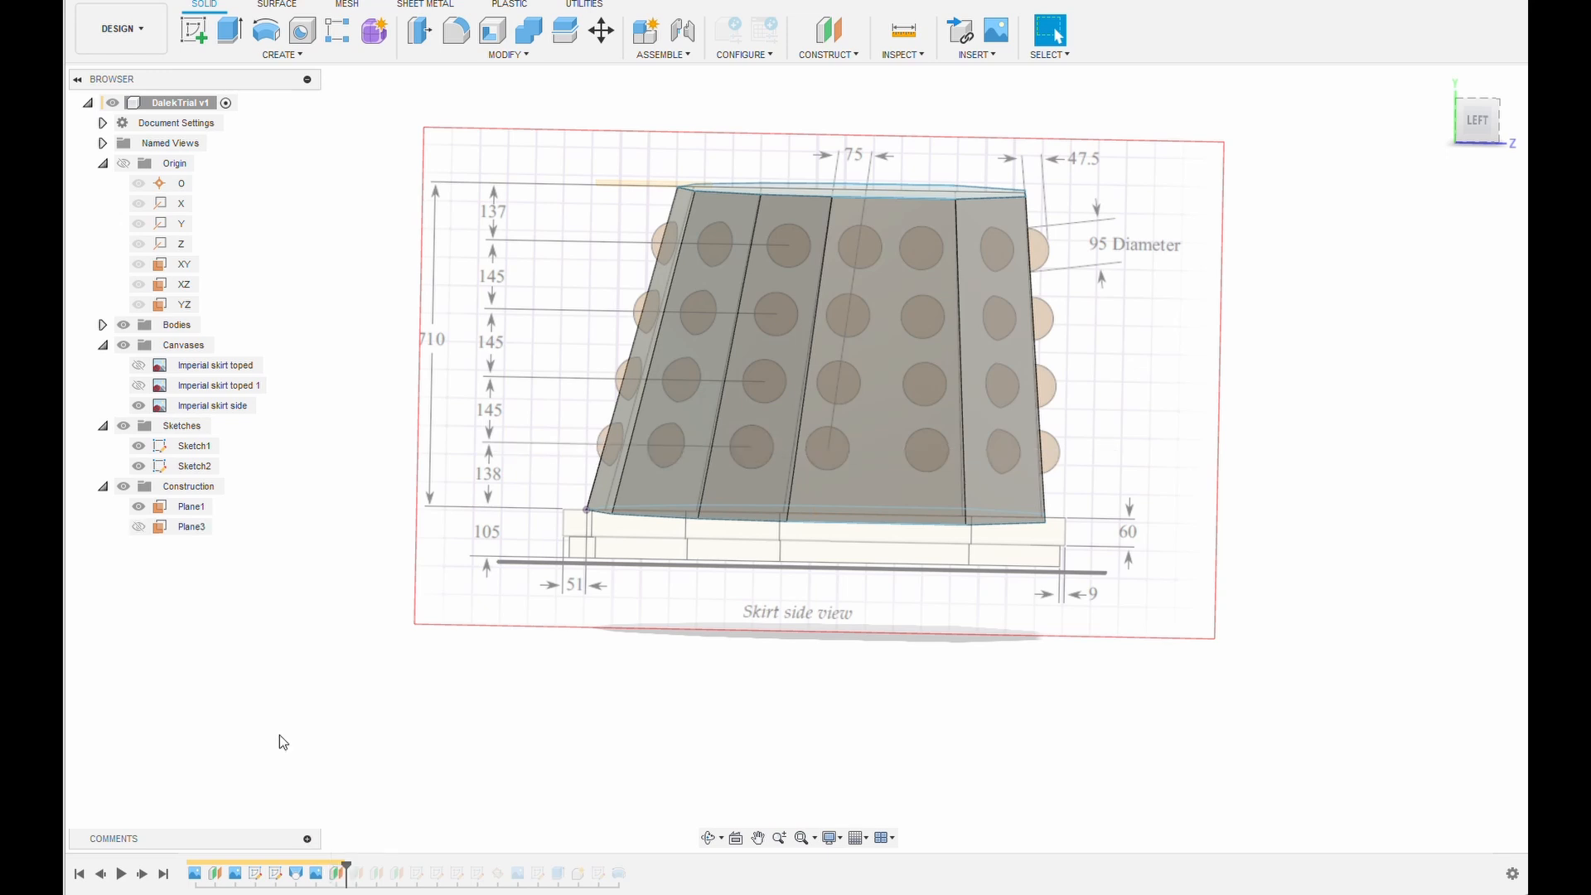
{"action": "left_click", "coordinate": [138, 528]}
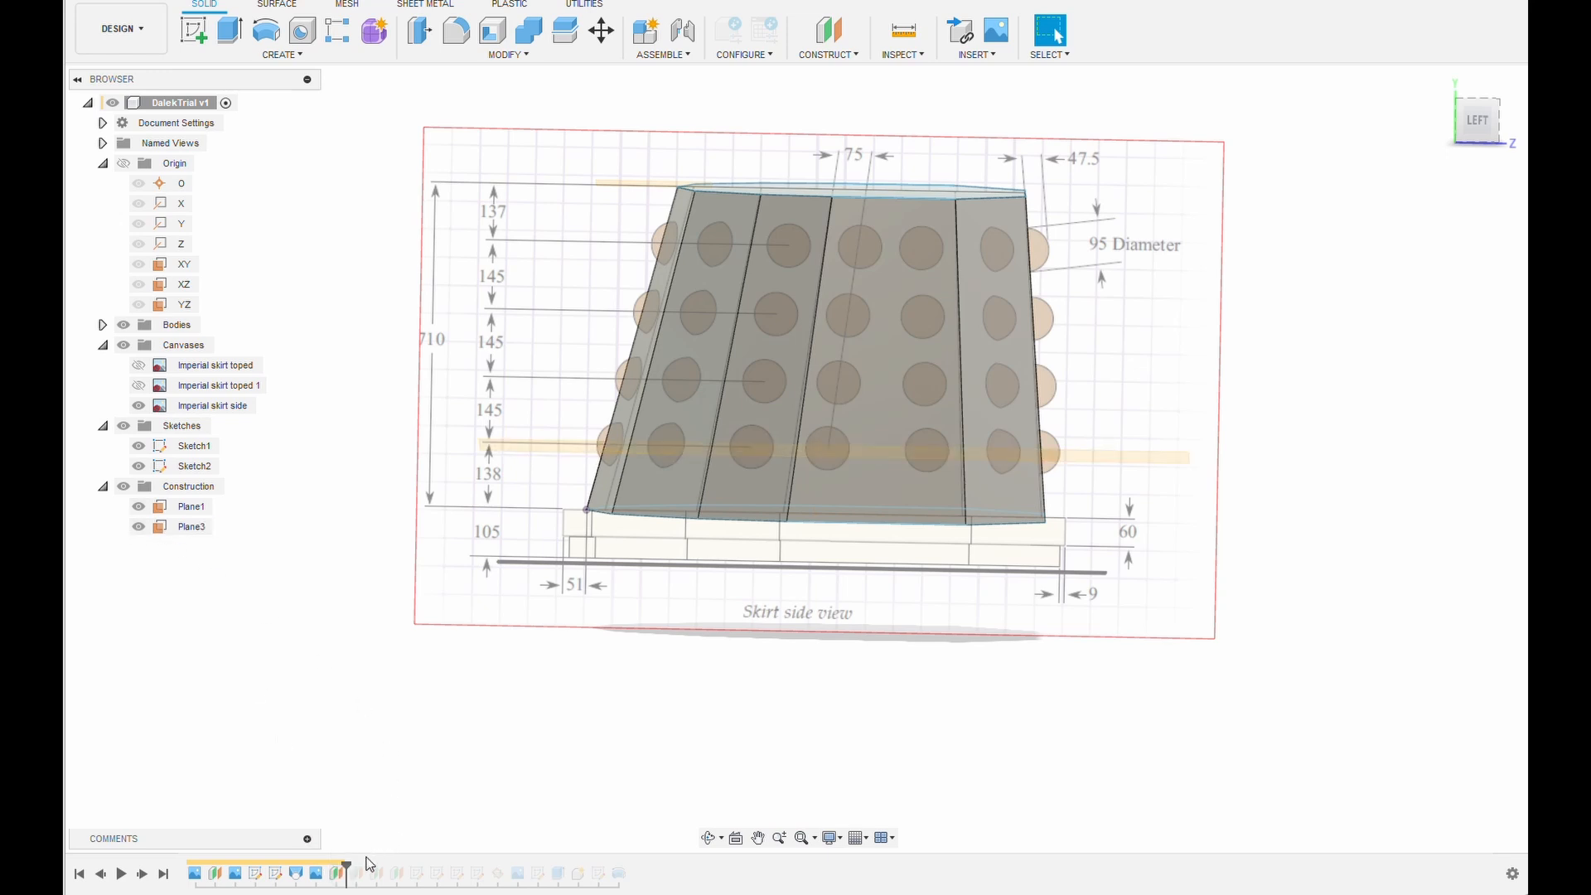
Review the offset definition of Plane3 and close it without changes
{"action": "left_click", "coordinate": [338, 874]}
{"action": "double_click", "coordinate": [338, 874]}
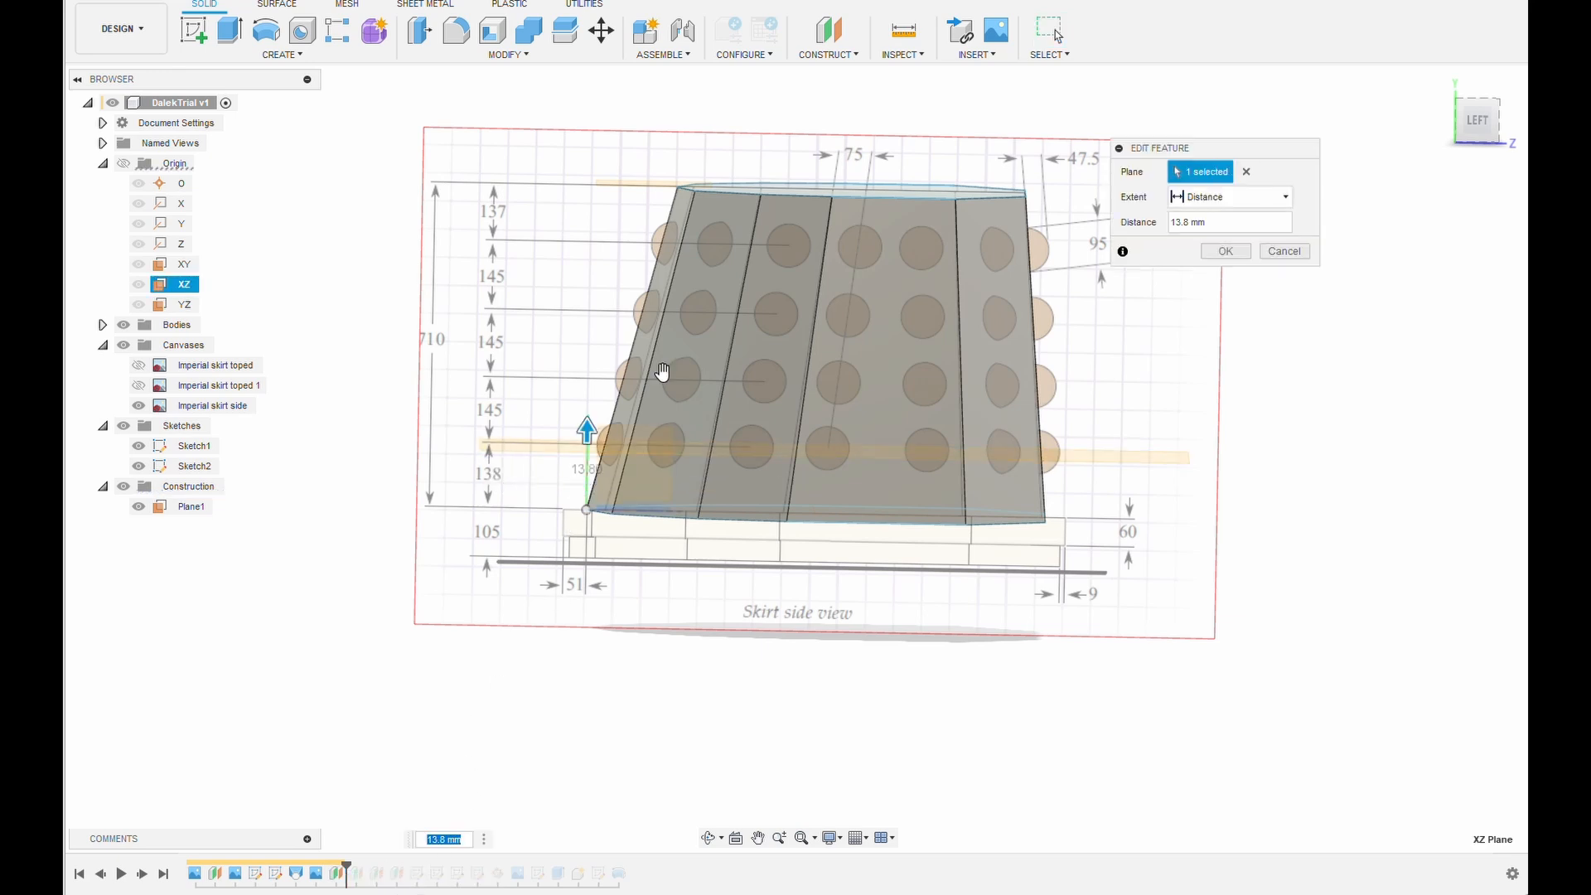
{"action": "left_click", "coordinate": [1285, 252]}
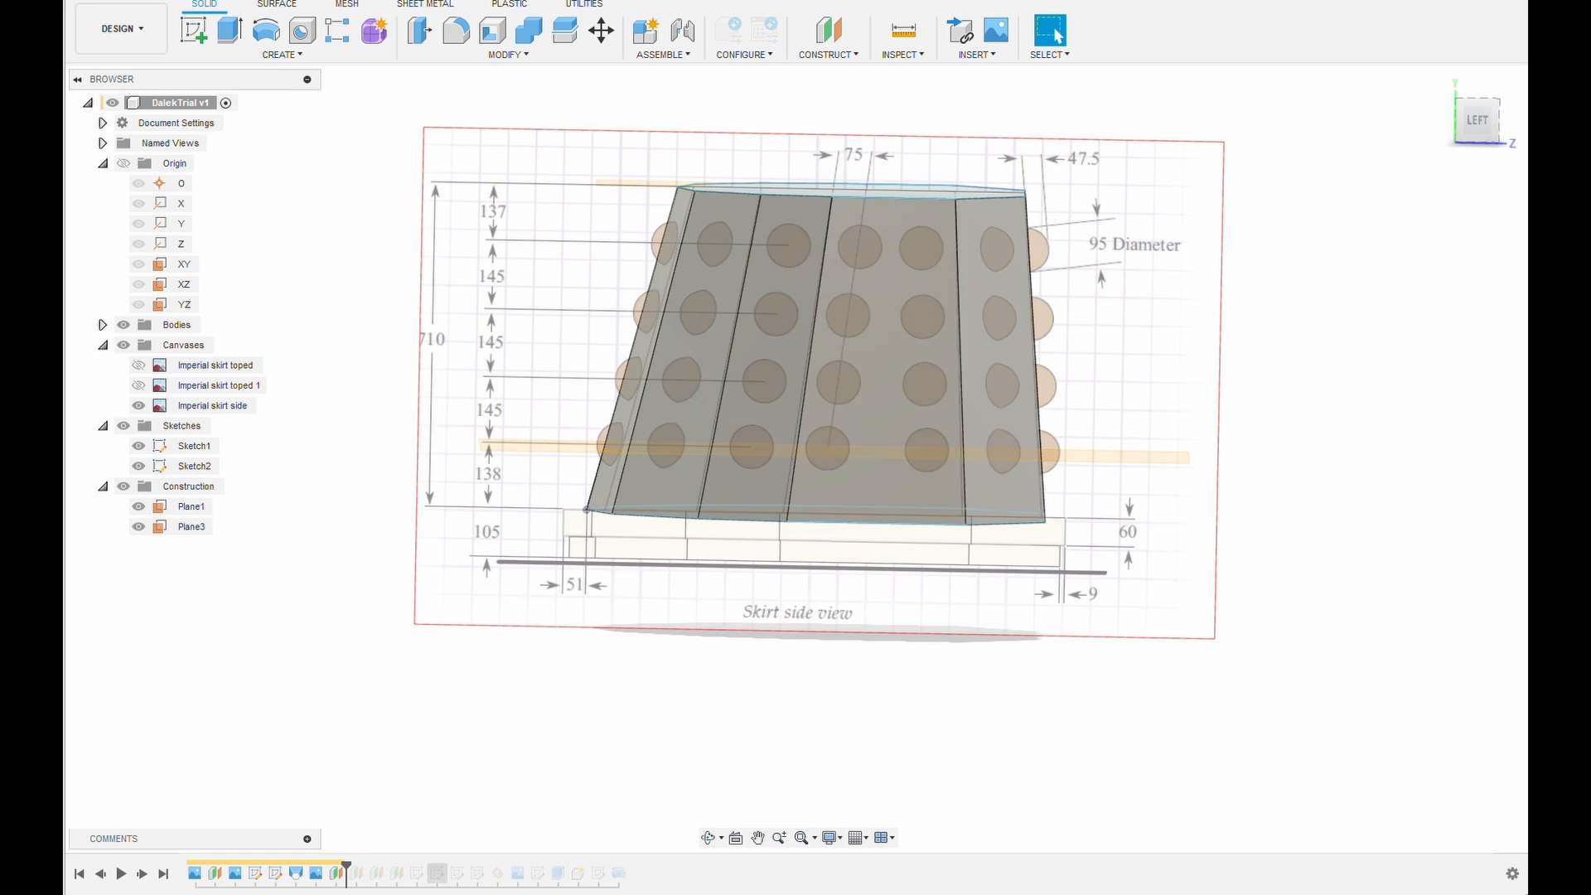
Roll the history forward past the remaining offset planes and show Plane4, Plane5 and Plane6
{"action": "left_click_drag", "start_coordinate": [346, 864], "coordinate": [362, 864]}
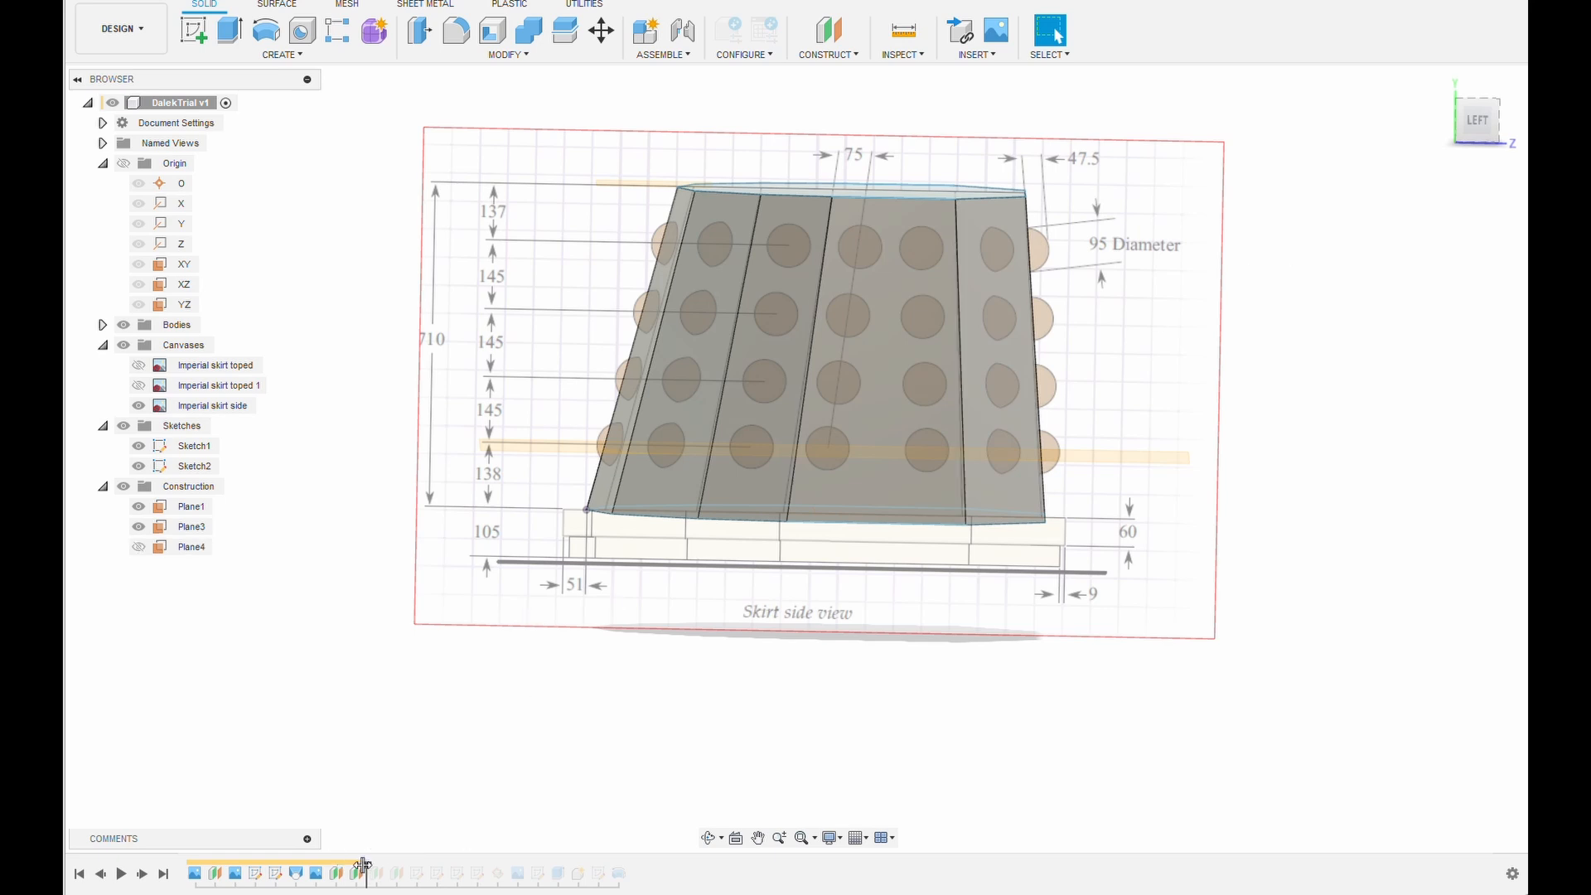
{"action": "left_click", "coordinate": [139, 547]}
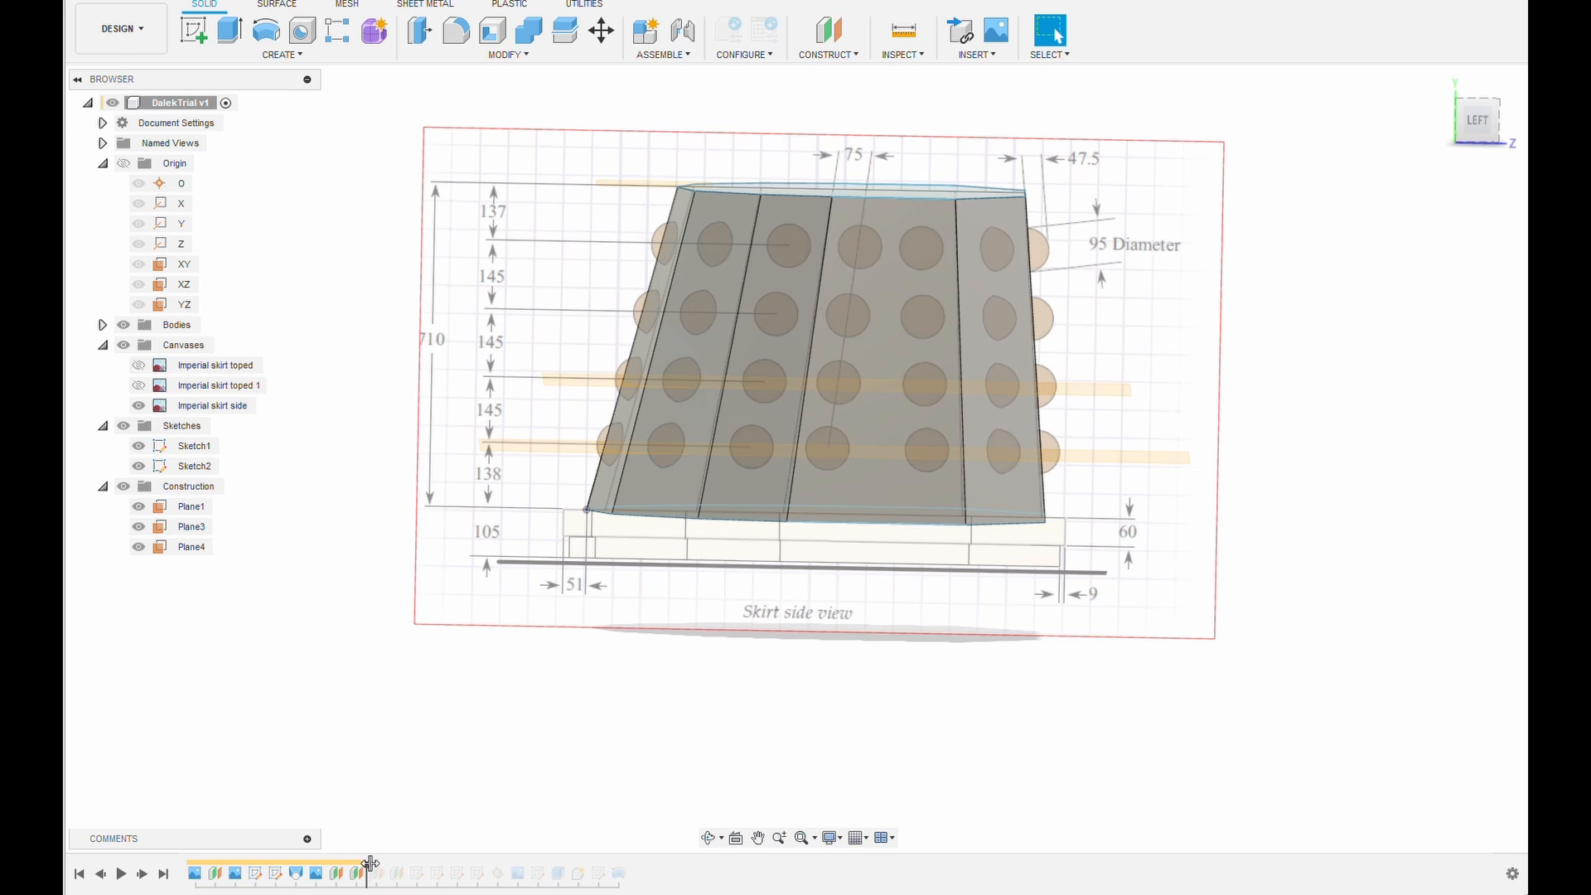
{"action": "left_click_drag", "start_coordinate": [370, 862], "coordinate": [405, 866]}
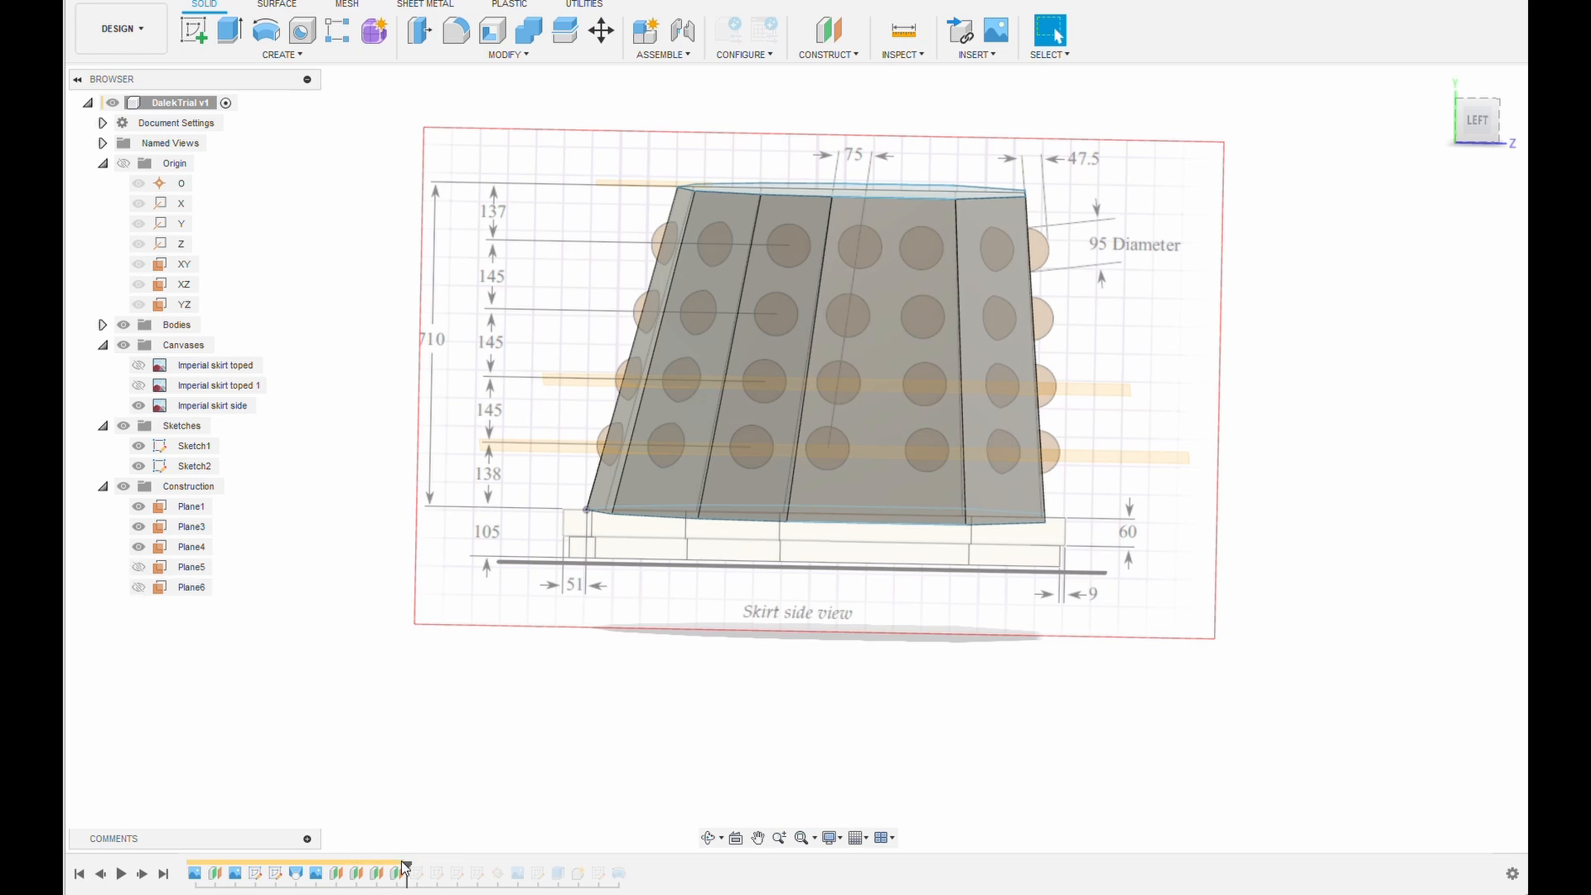
{"action": "left_click", "coordinate": [139, 567]}
{"action": "left_click", "coordinate": [139, 587]}
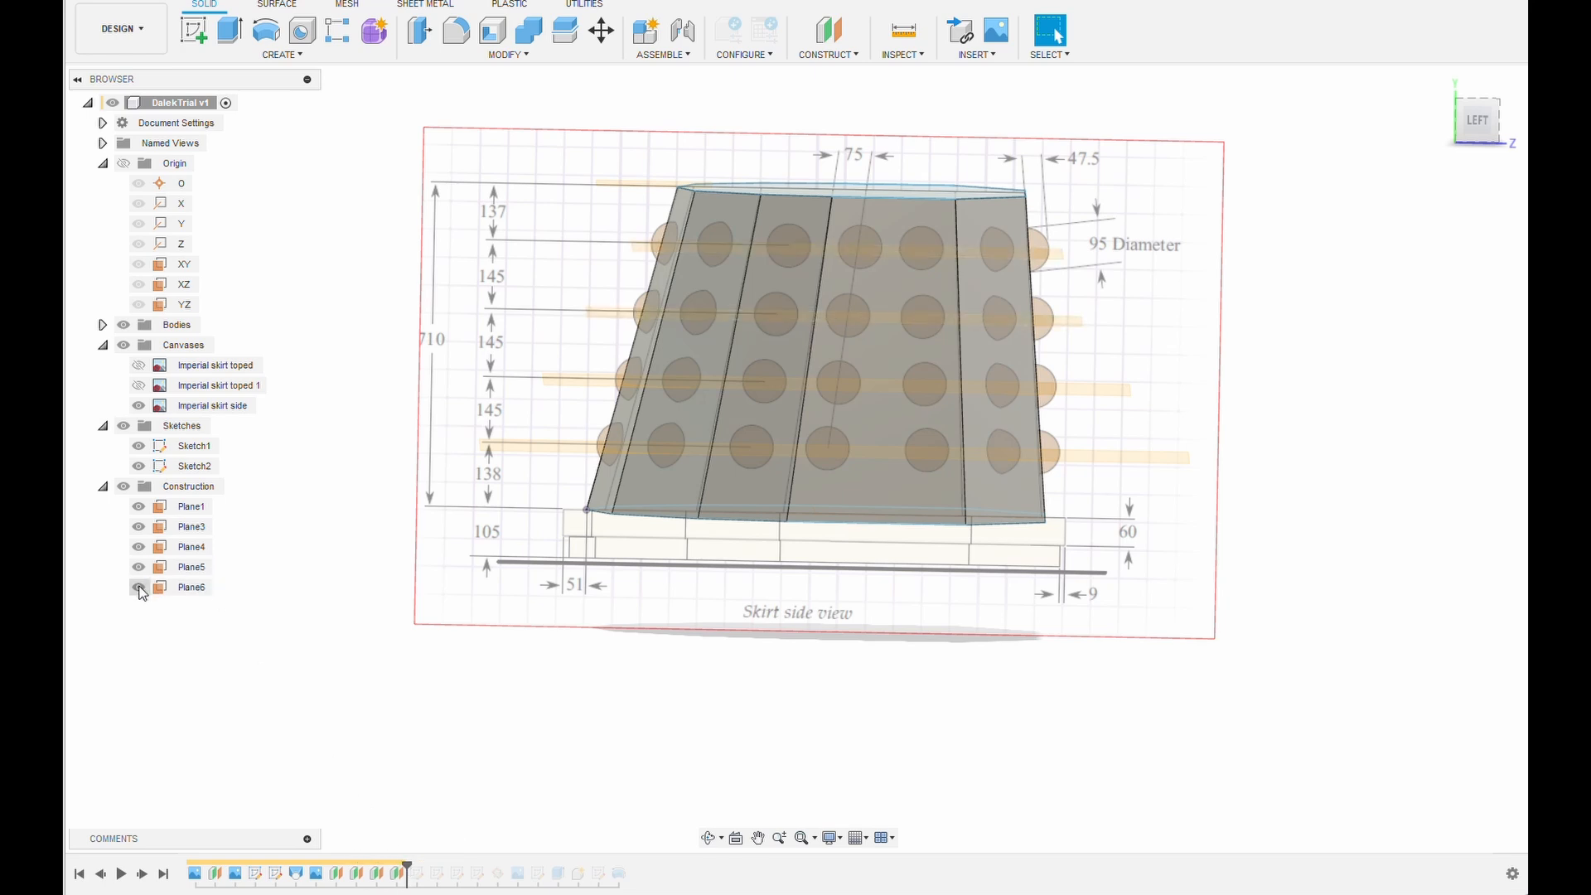
Roll the history forward past Sketch3 and open that sketch for editing
{"action": "left_click_drag", "start_coordinate": [407, 866], "coordinate": [421, 881]}
{"action": "left_click", "coordinate": [420, 879]}
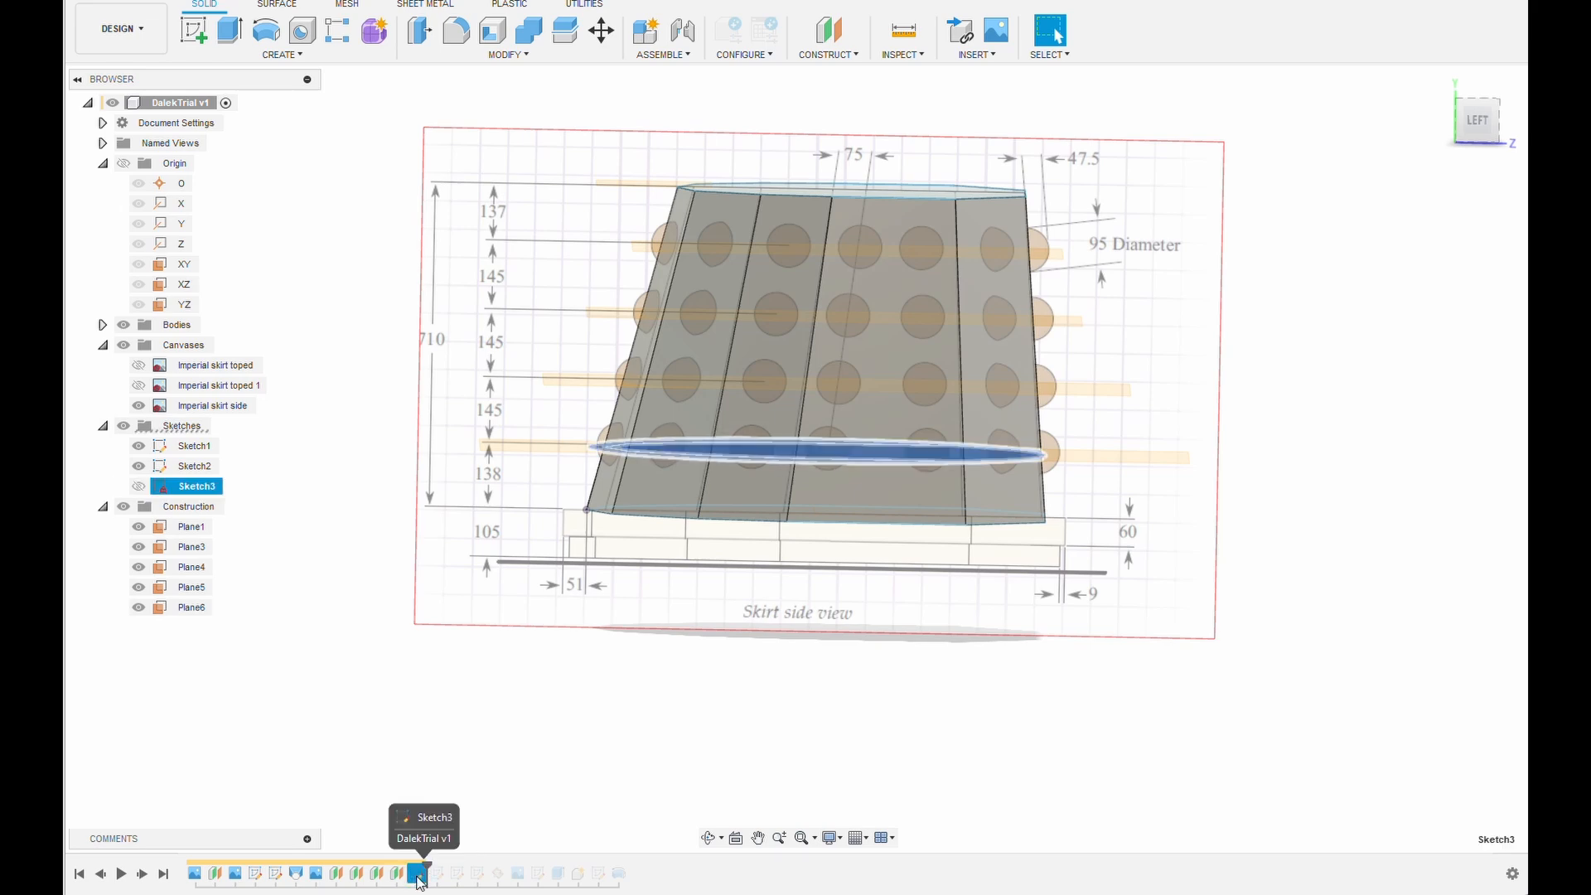
{"action": "double_click", "coordinate": [421, 879]}
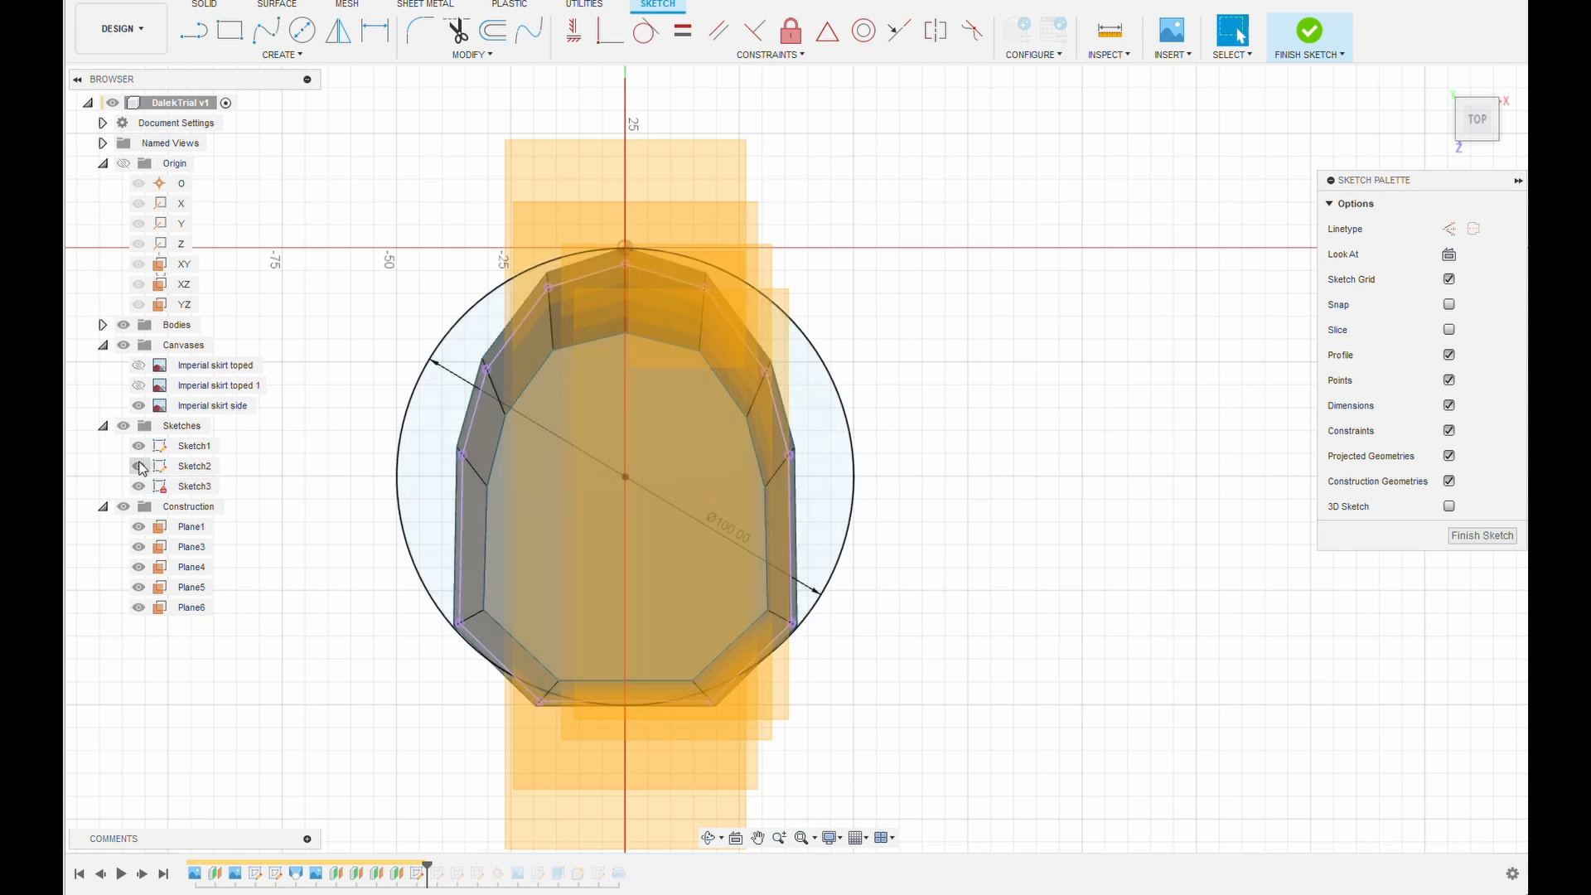
Hide all five construction planes and the Imperial skirt side canvas to leave the sketch and body uncluttered
{"action": "left_click", "coordinate": [139, 527]}
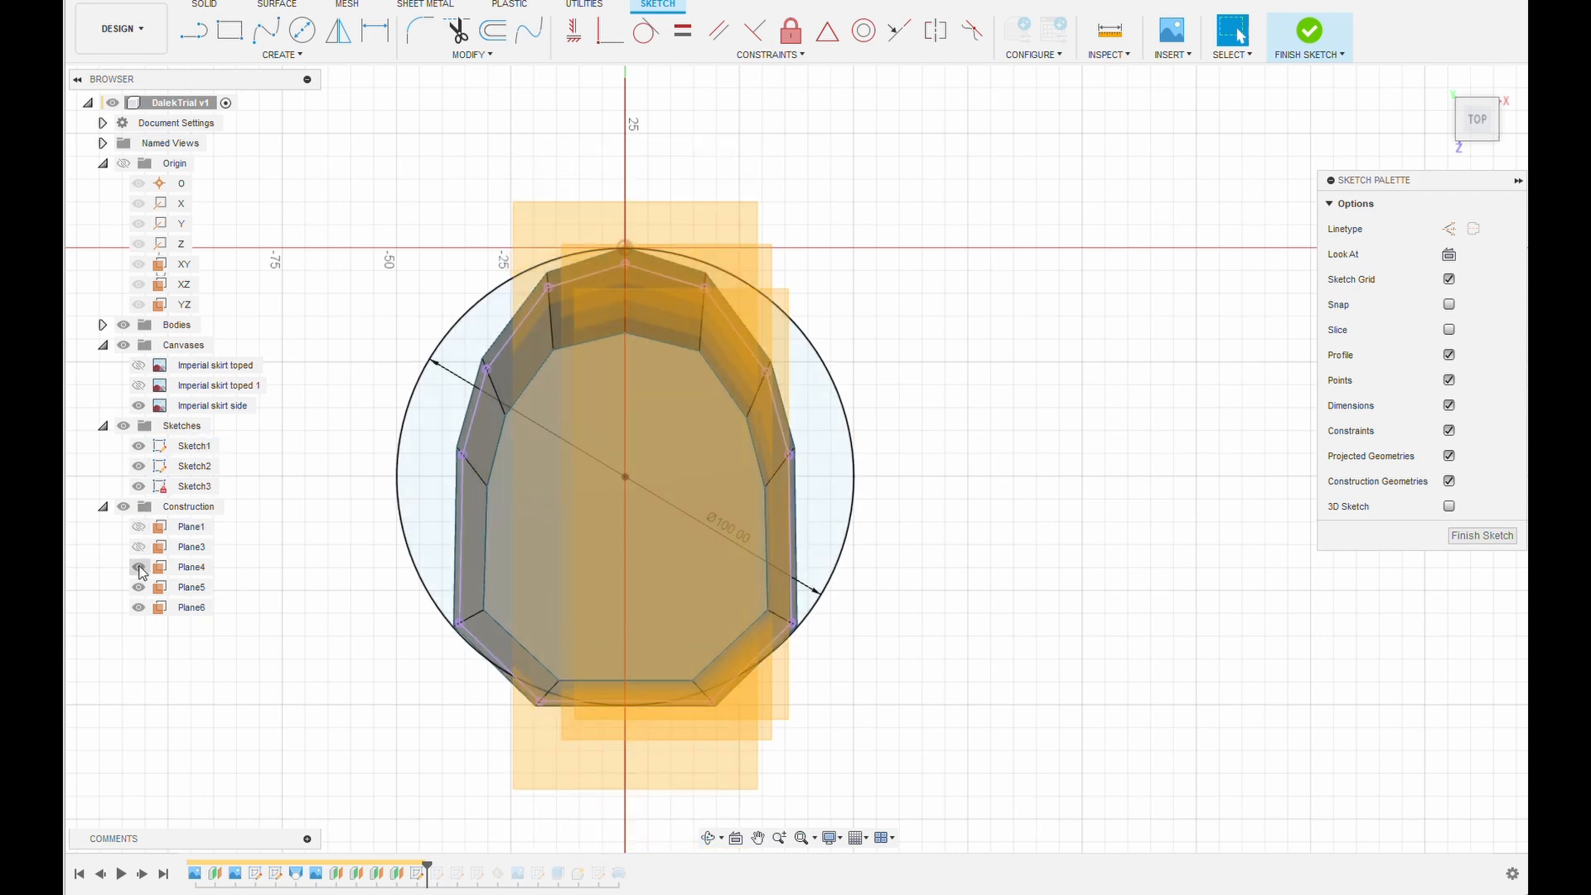
{"action": "left_click", "coordinate": [138, 547]}
{"action": "left_click", "coordinate": [138, 567]}
{"action": "left_click", "coordinate": [138, 586]}
{"action": "left_click", "coordinate": [139, 609]}
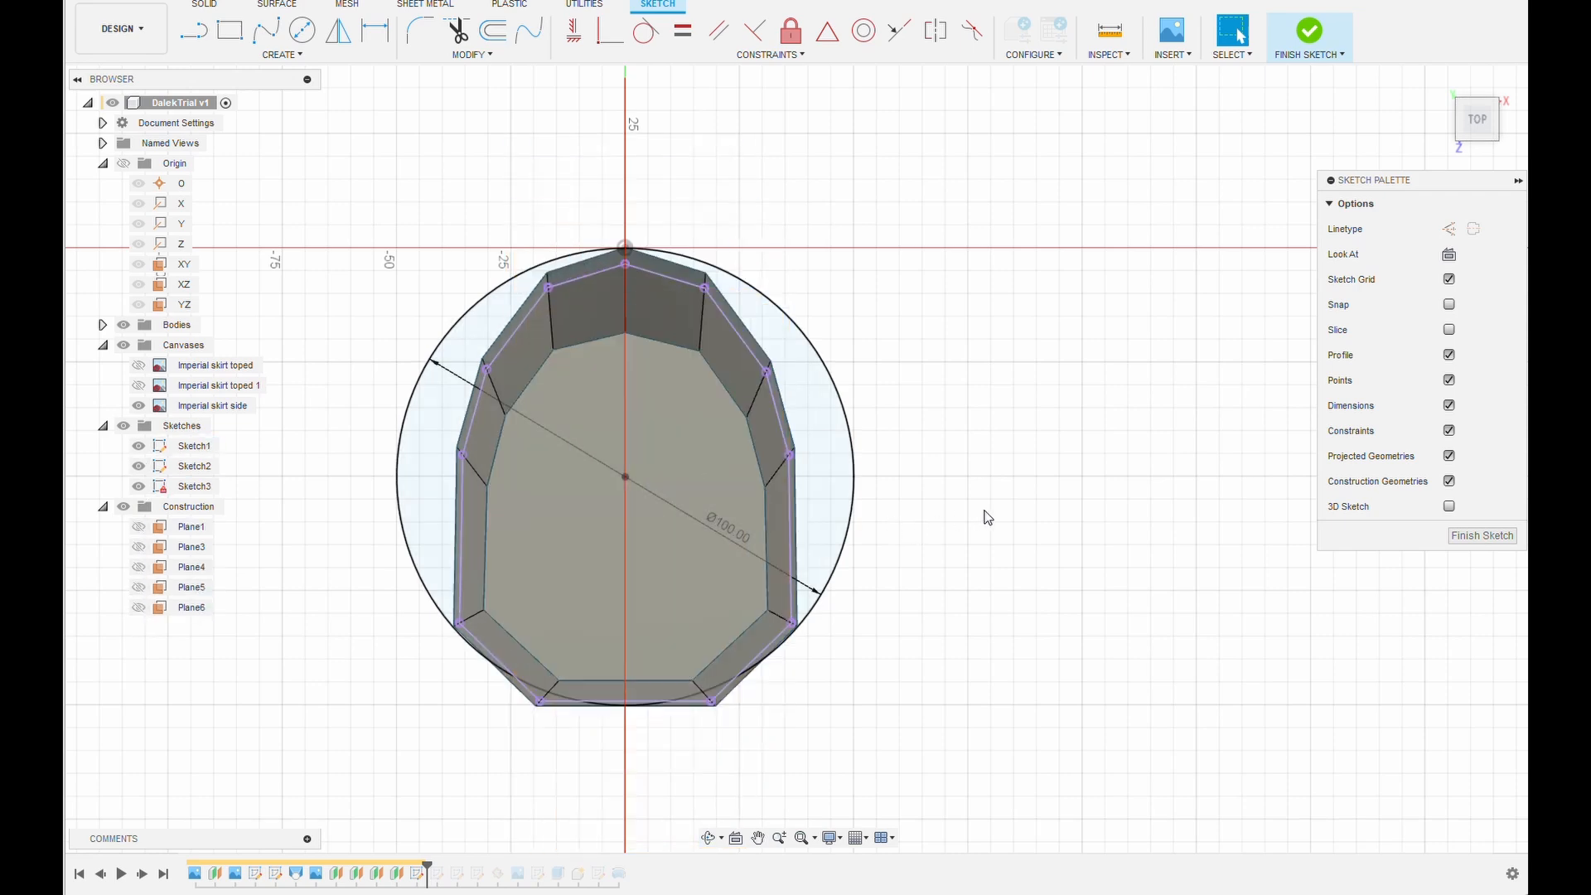
{"action": "middle_click_drag", "start_coordinate": [988, 518], "coordinate": [1016, 508], "text": "shift"}
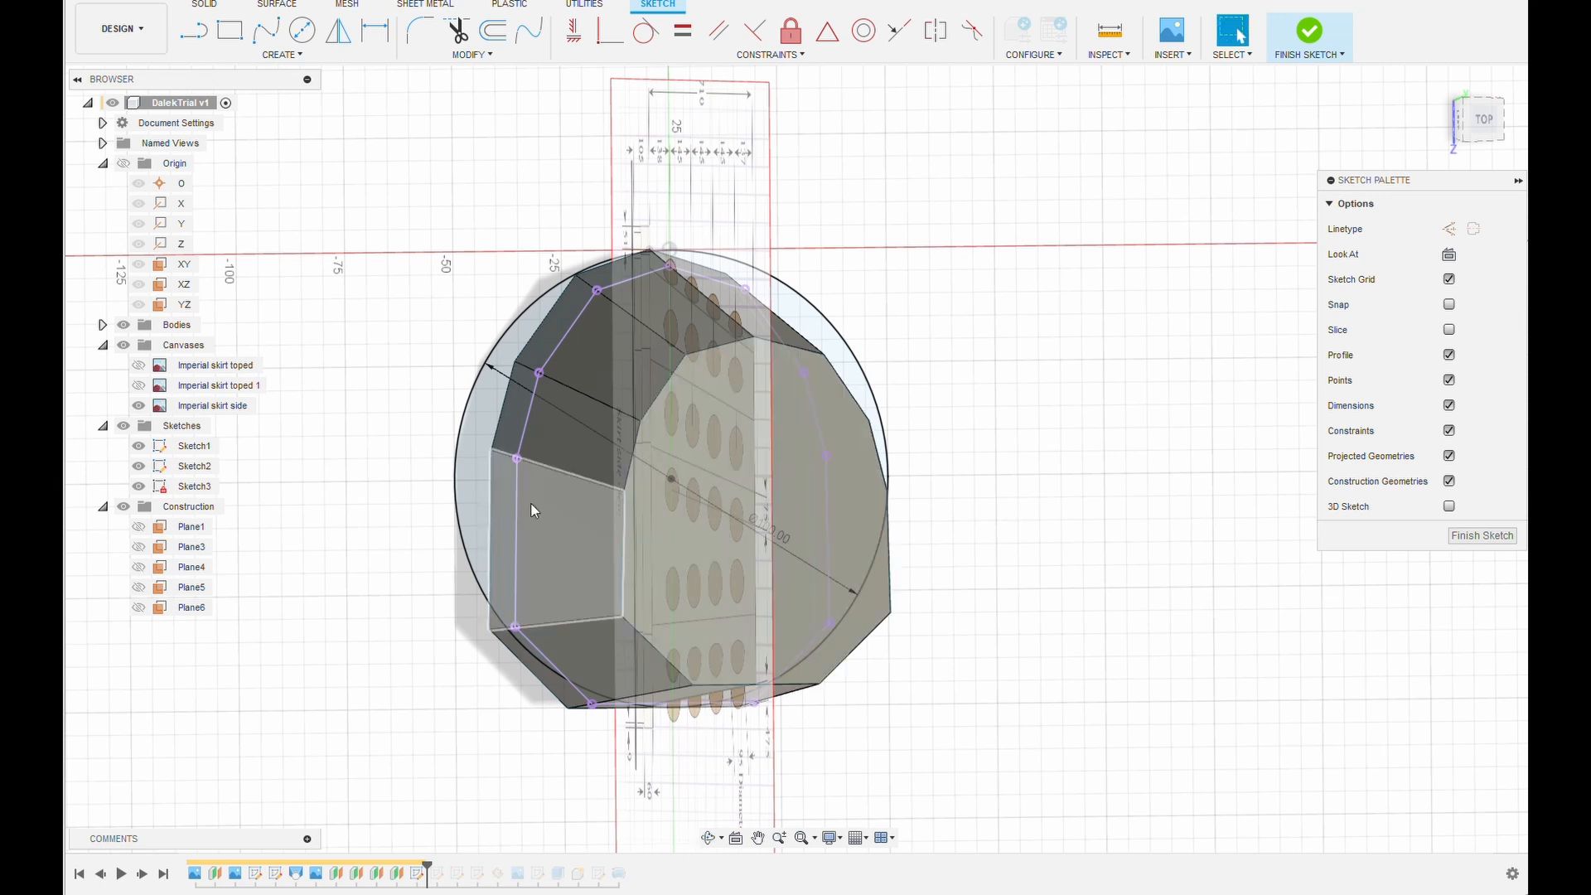
{"action": "left_click", "coordinate": [139, 406]}
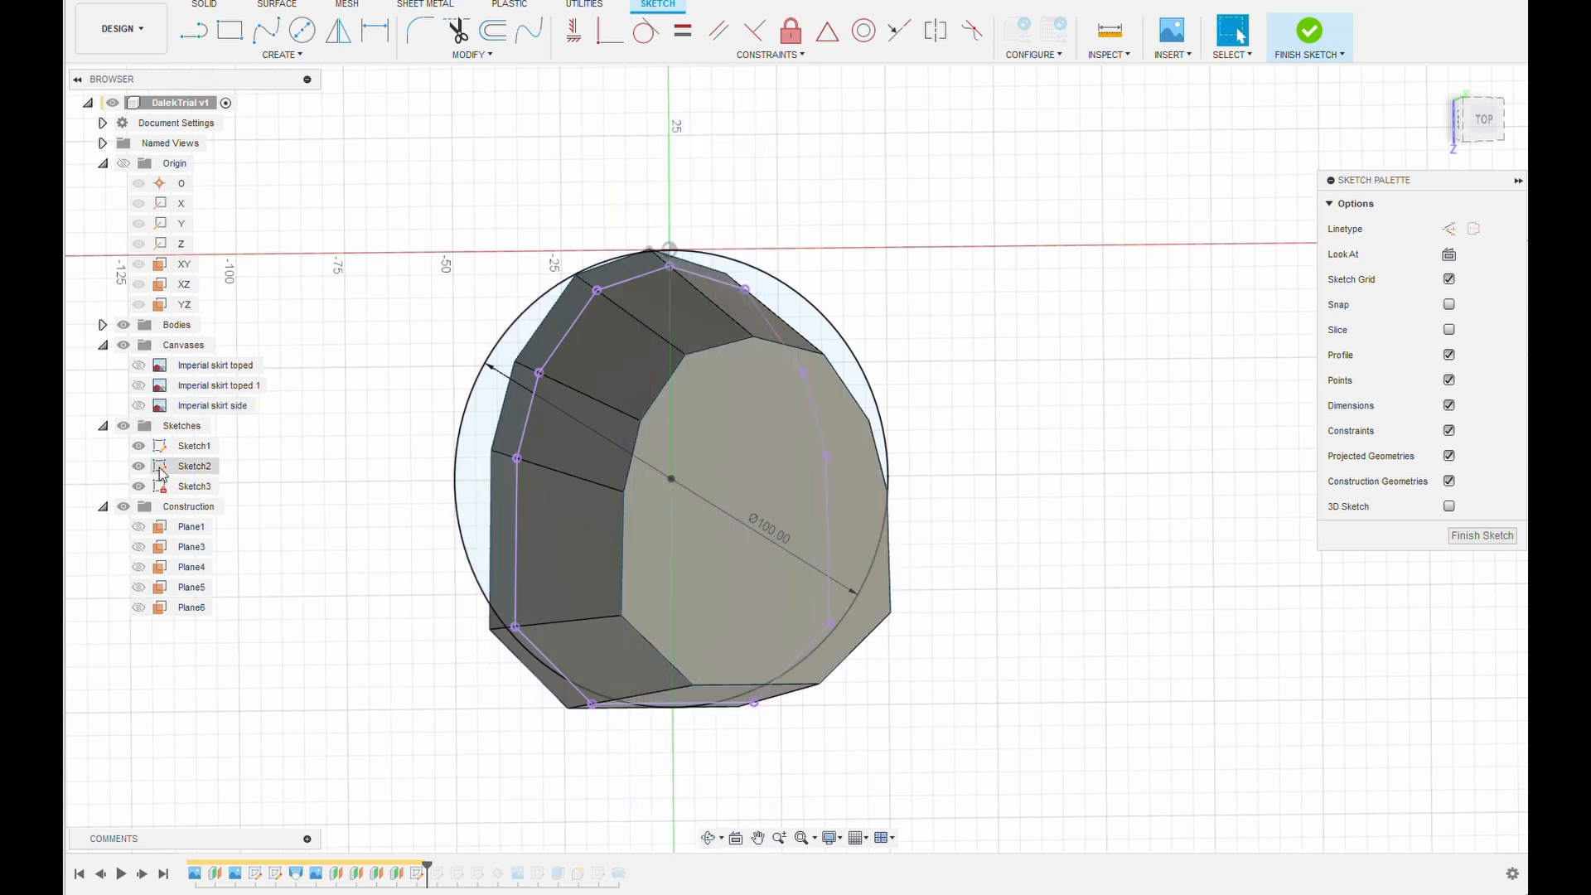
{"action": "left_click", "coordinate": [258, 60]}
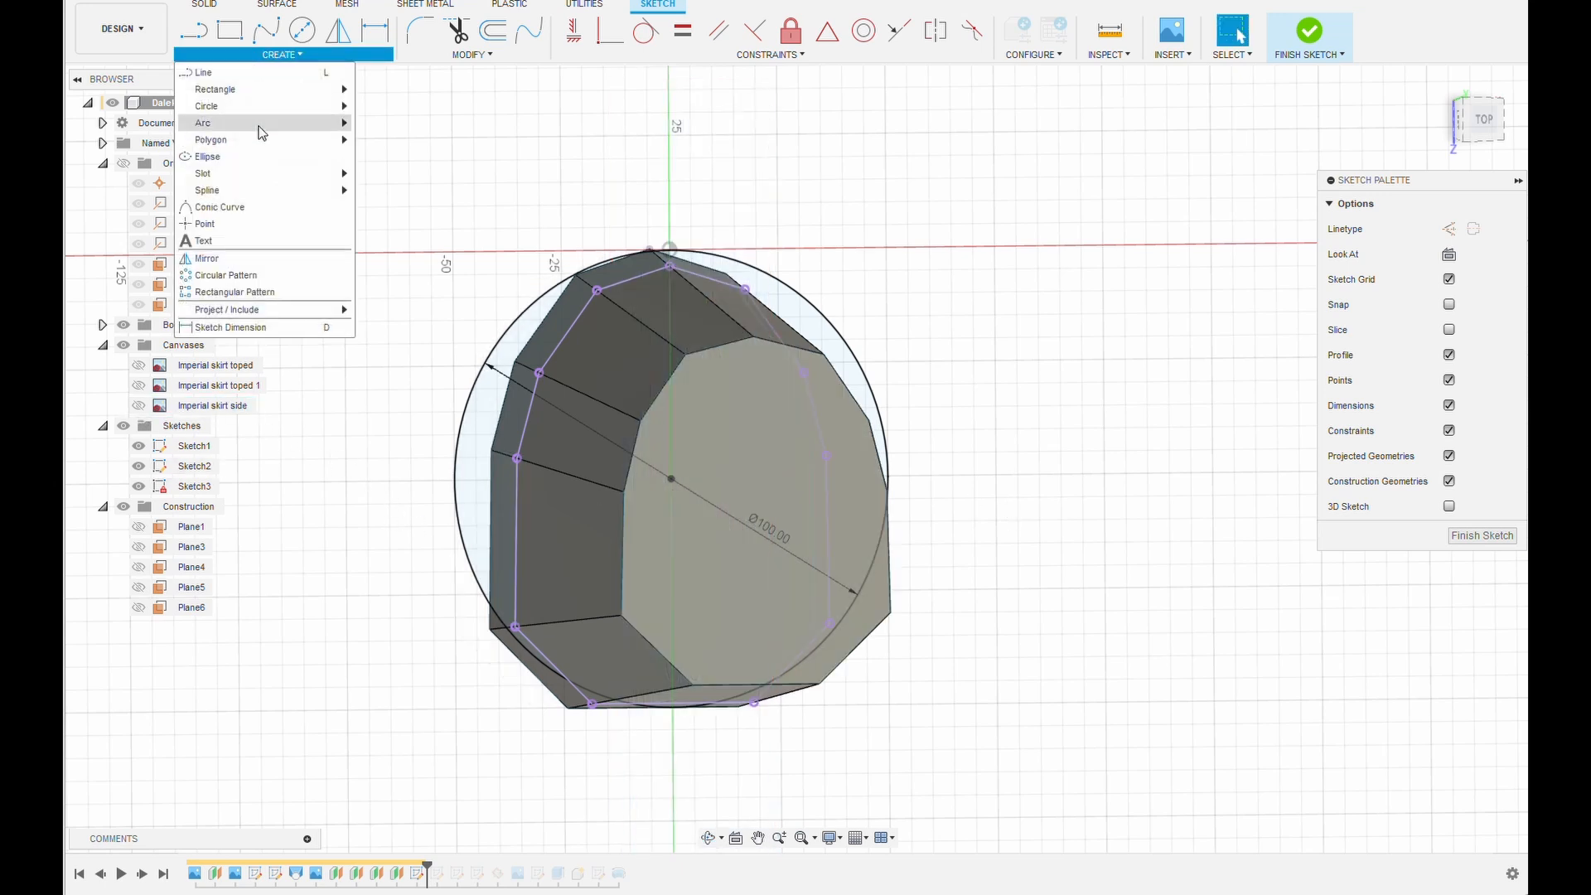
{"action": "mouse_move", "coordinate": [271, 309]}
{"action": "left_click", "coordinate": [384, 330]}
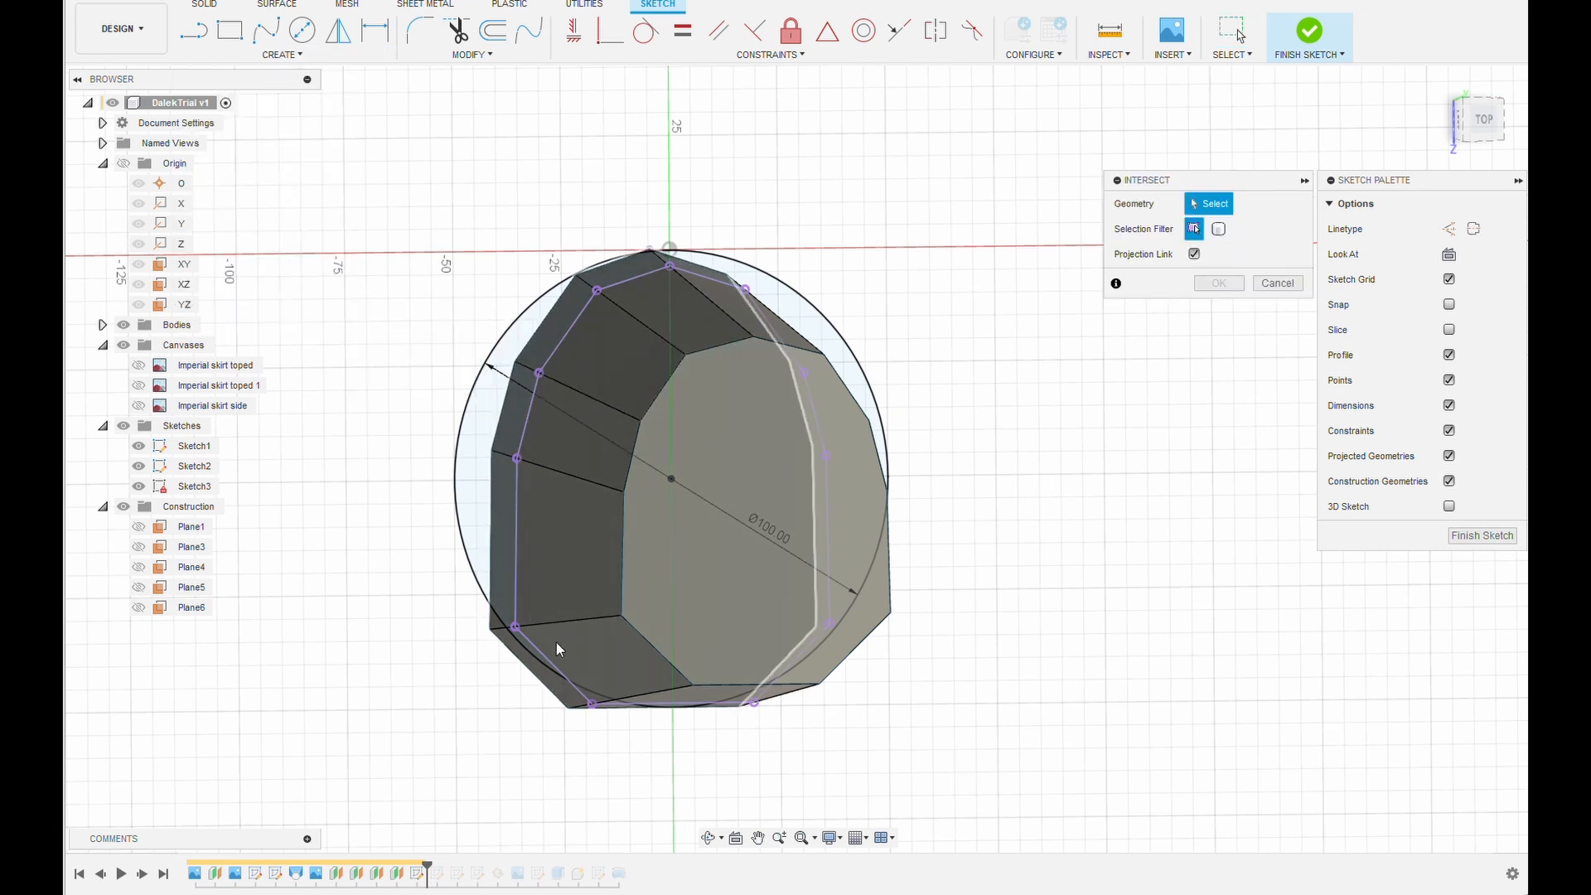
{"action": "left_click", "coordinate": [1278, 283]}
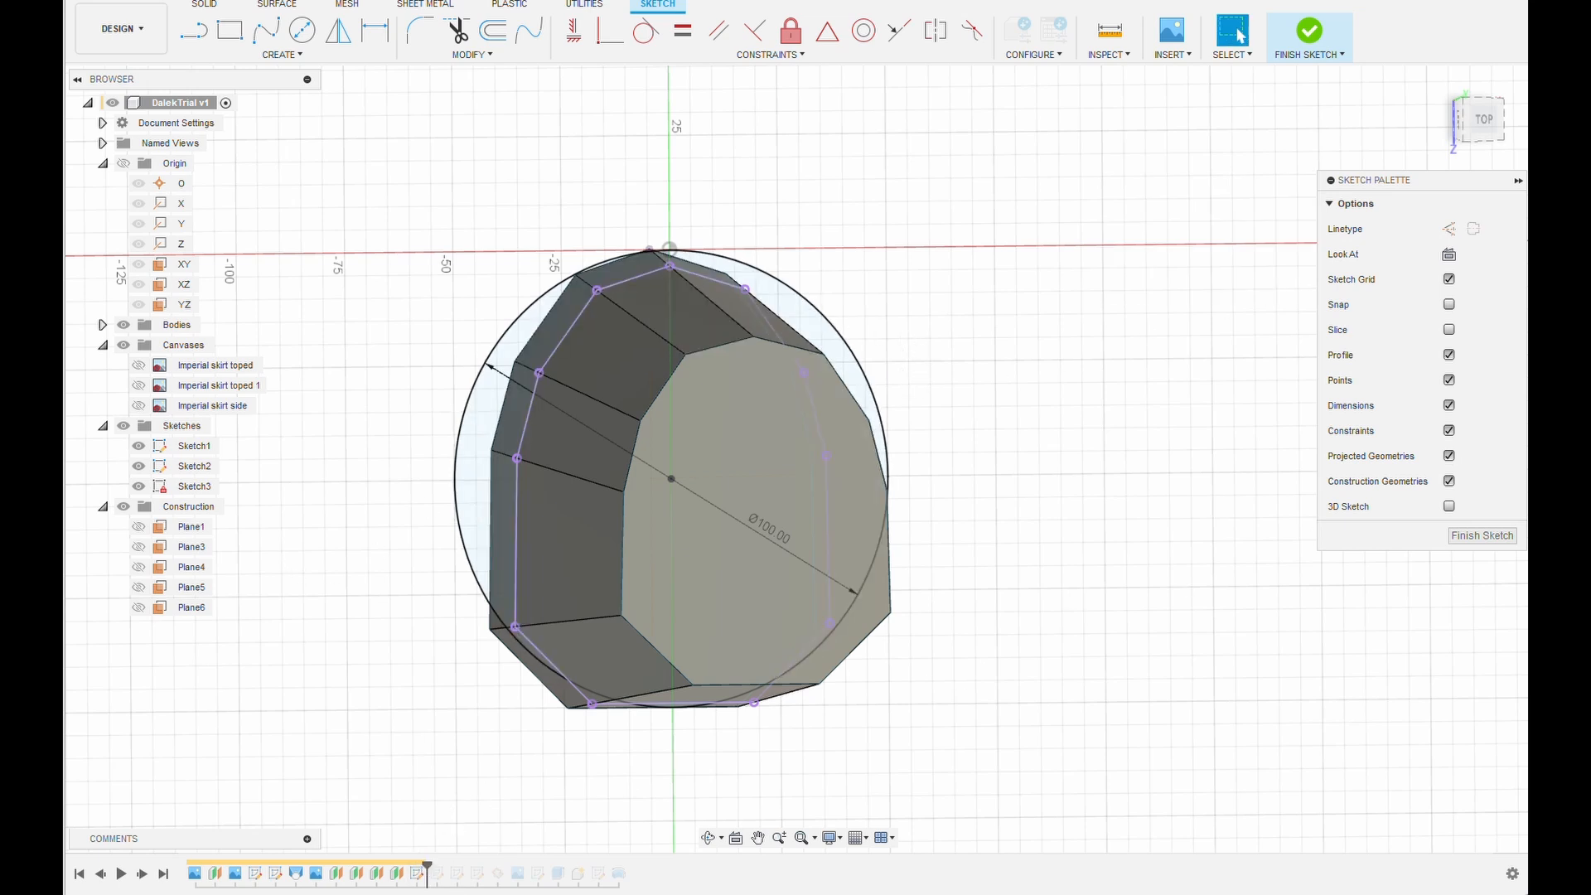
Finish editing Sketch3, roll the history forward past Sketch4 and show both sketches
{"action": "left_click", "coordinate": [1483, 535]}
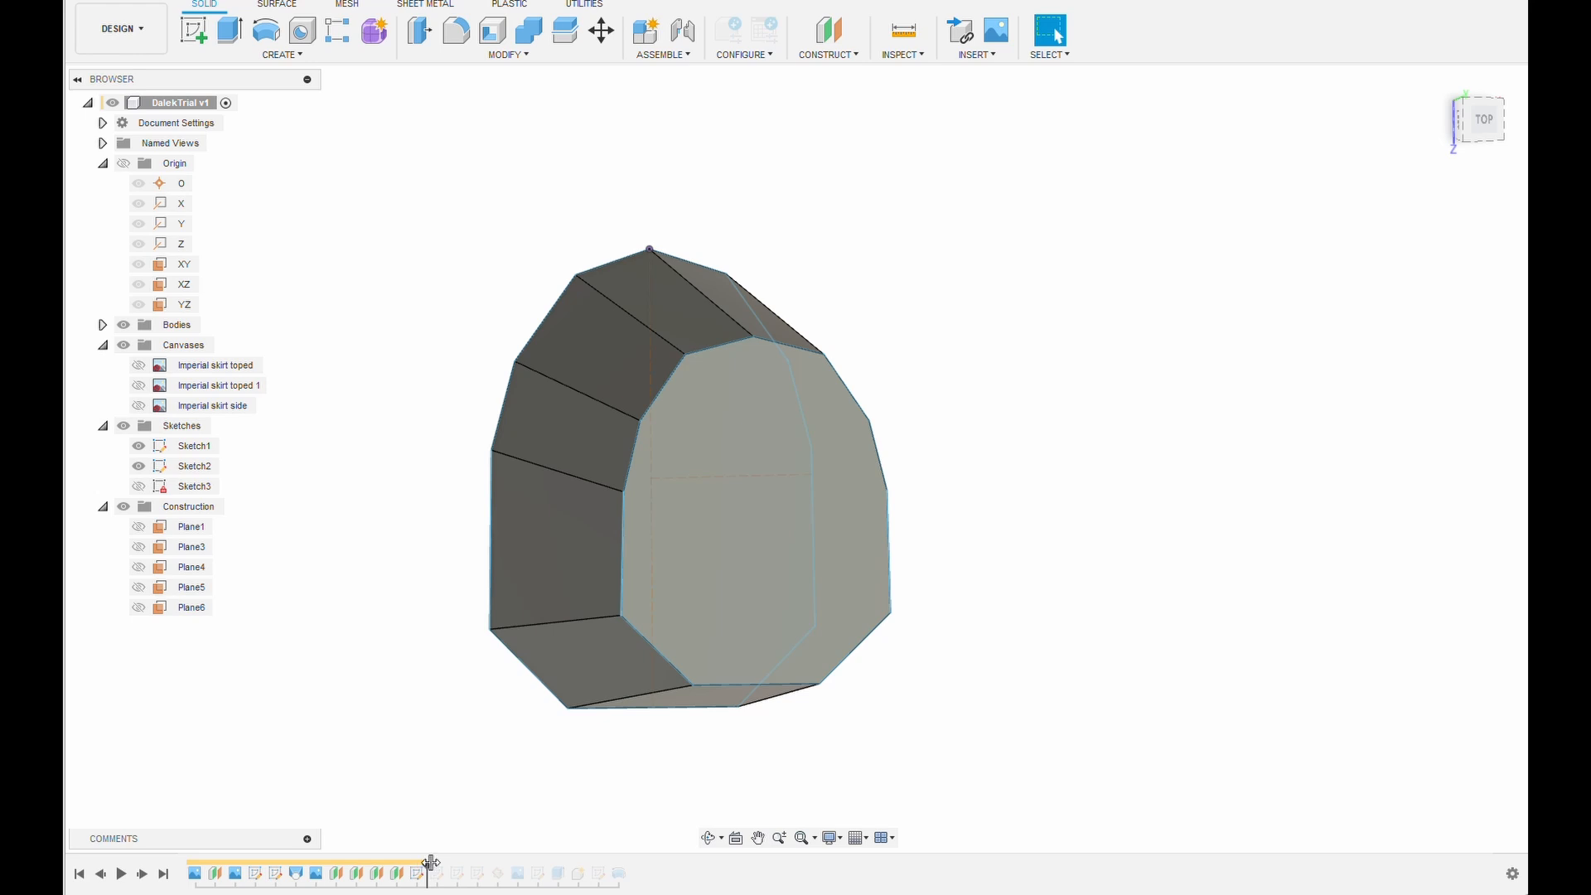
{"action": "left_click_drag", "start_coordinate": [430, 862], "coordinate": [448, 863]}
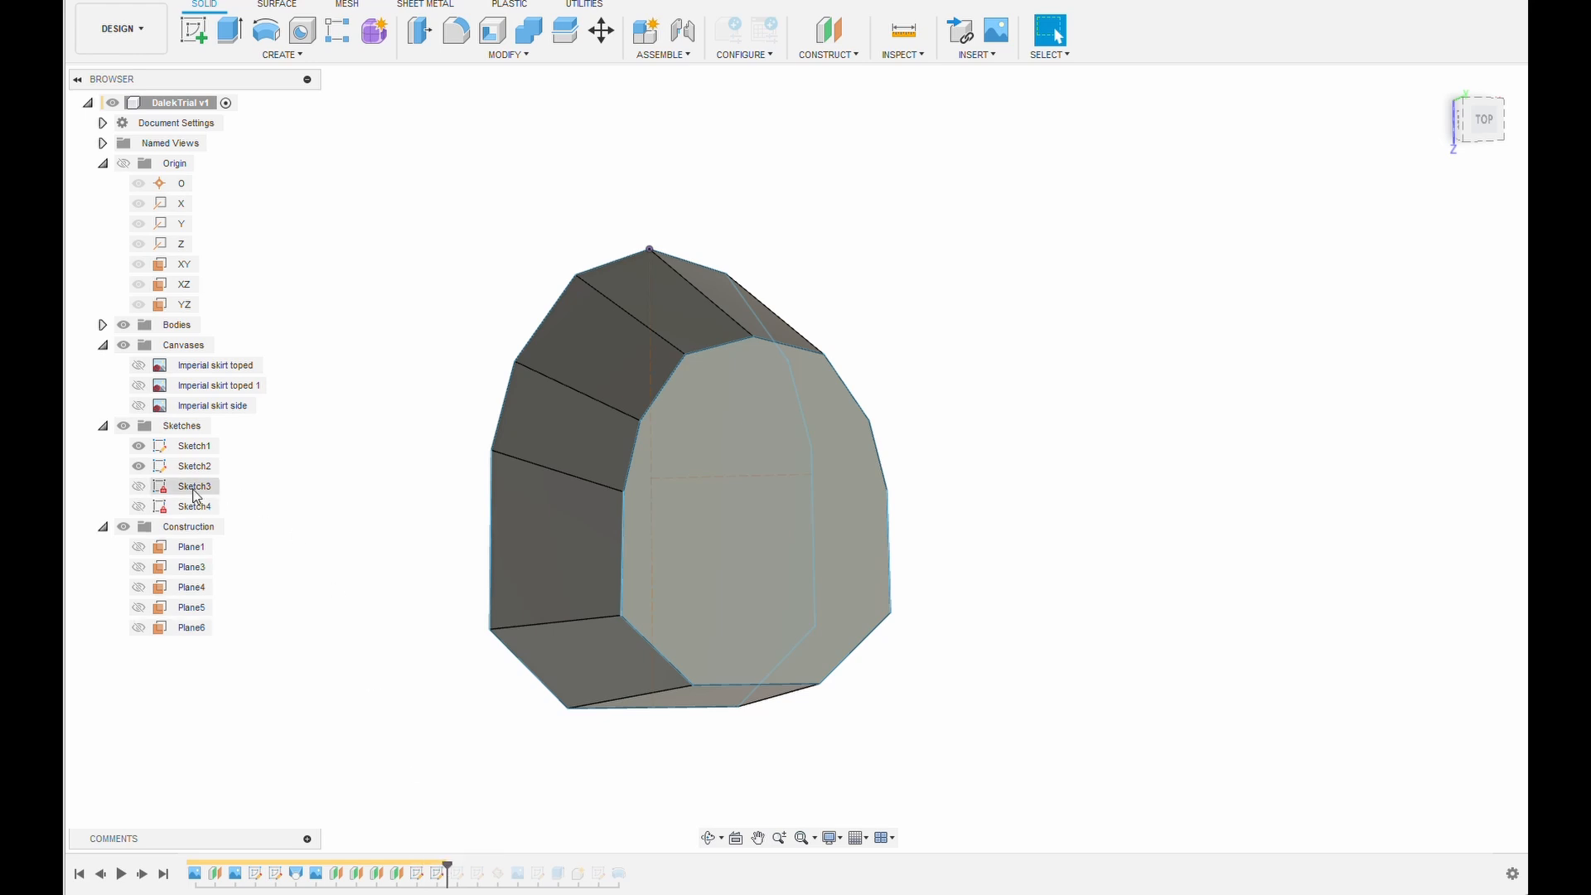
{"action": "left_click", "coordinate": [138, 488]}
{"action": "left_click", "coordinate": [138, 506]}
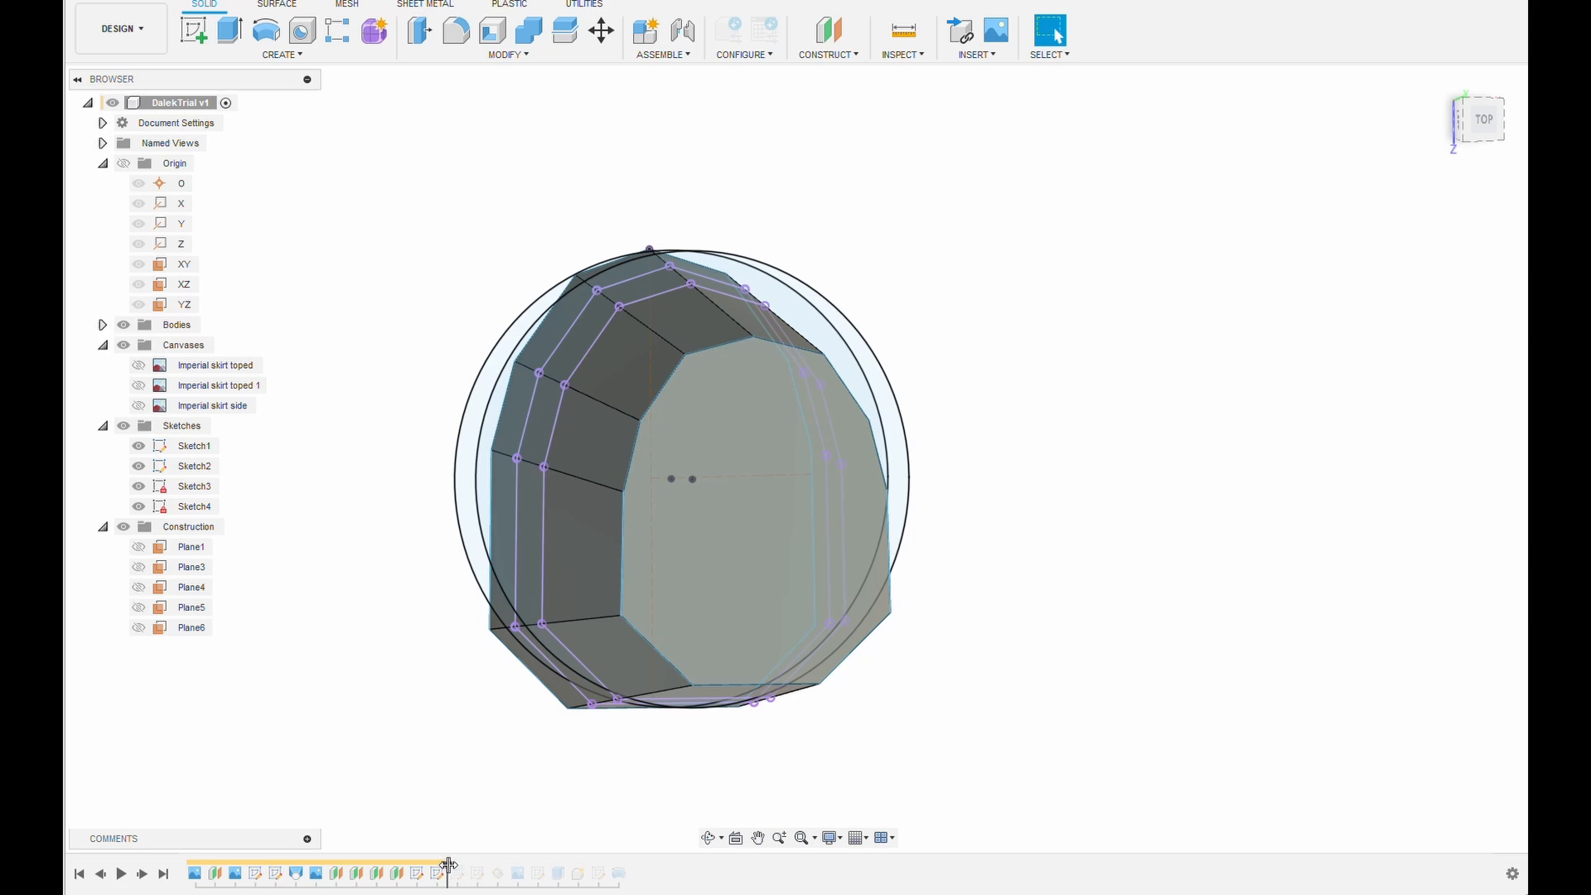
Roll the history forward past Sketch5 and Sketch6 and make both sketches visible on the body
{"action": "left_click_drag", "start_coordinate": [447, 864], "coordinate": [488, 865]}
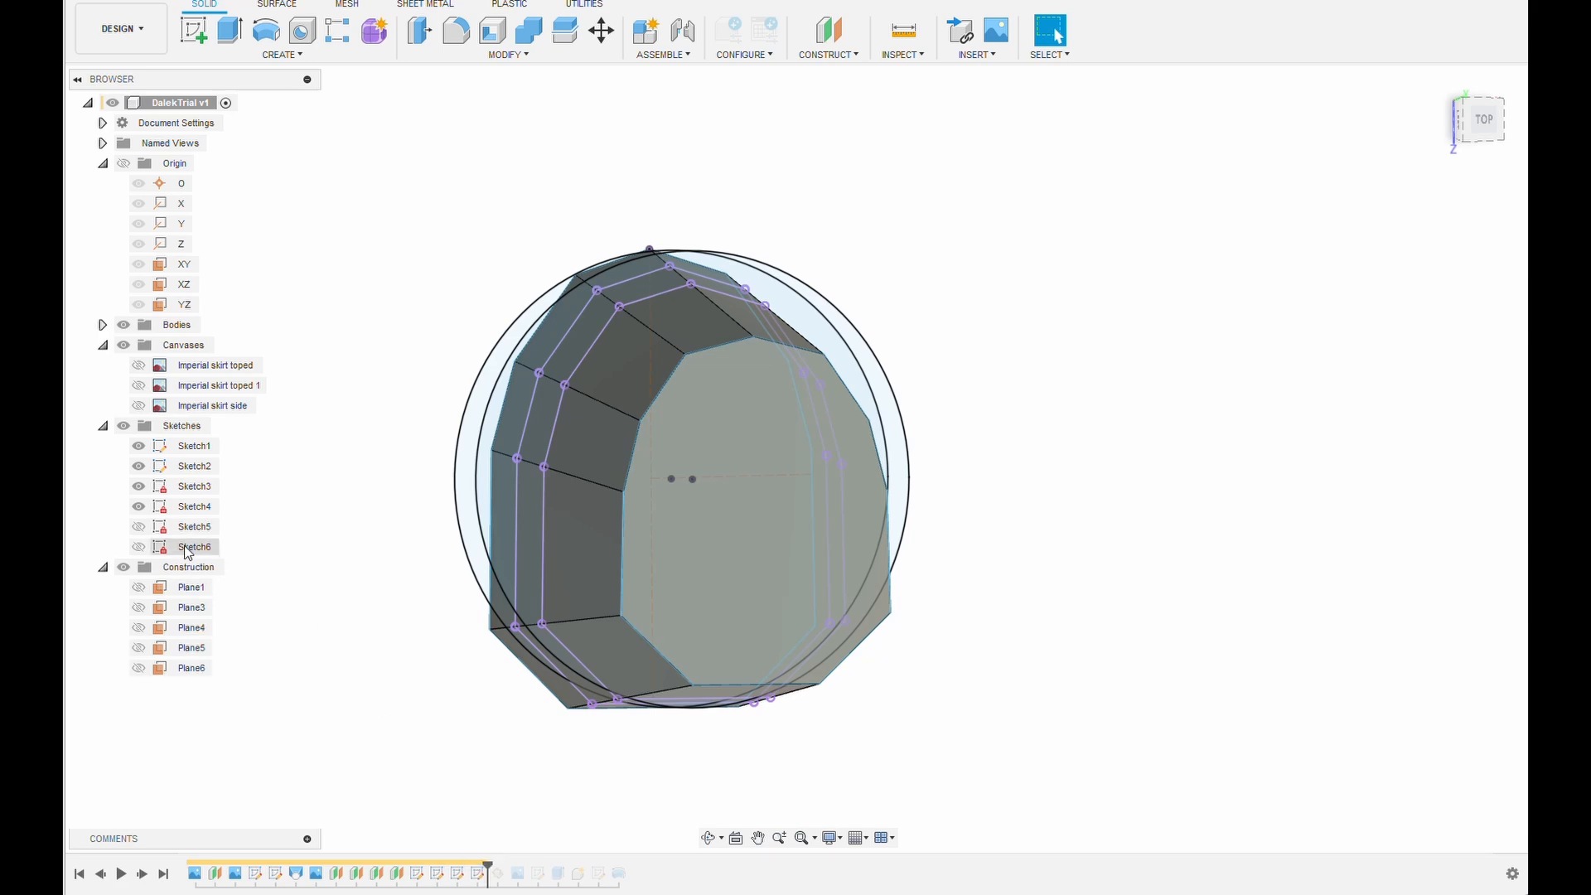
{"action": "left_click", "coordinate": [138, 527]}
{"action": "left_click", "coordinate": [138, 547]}
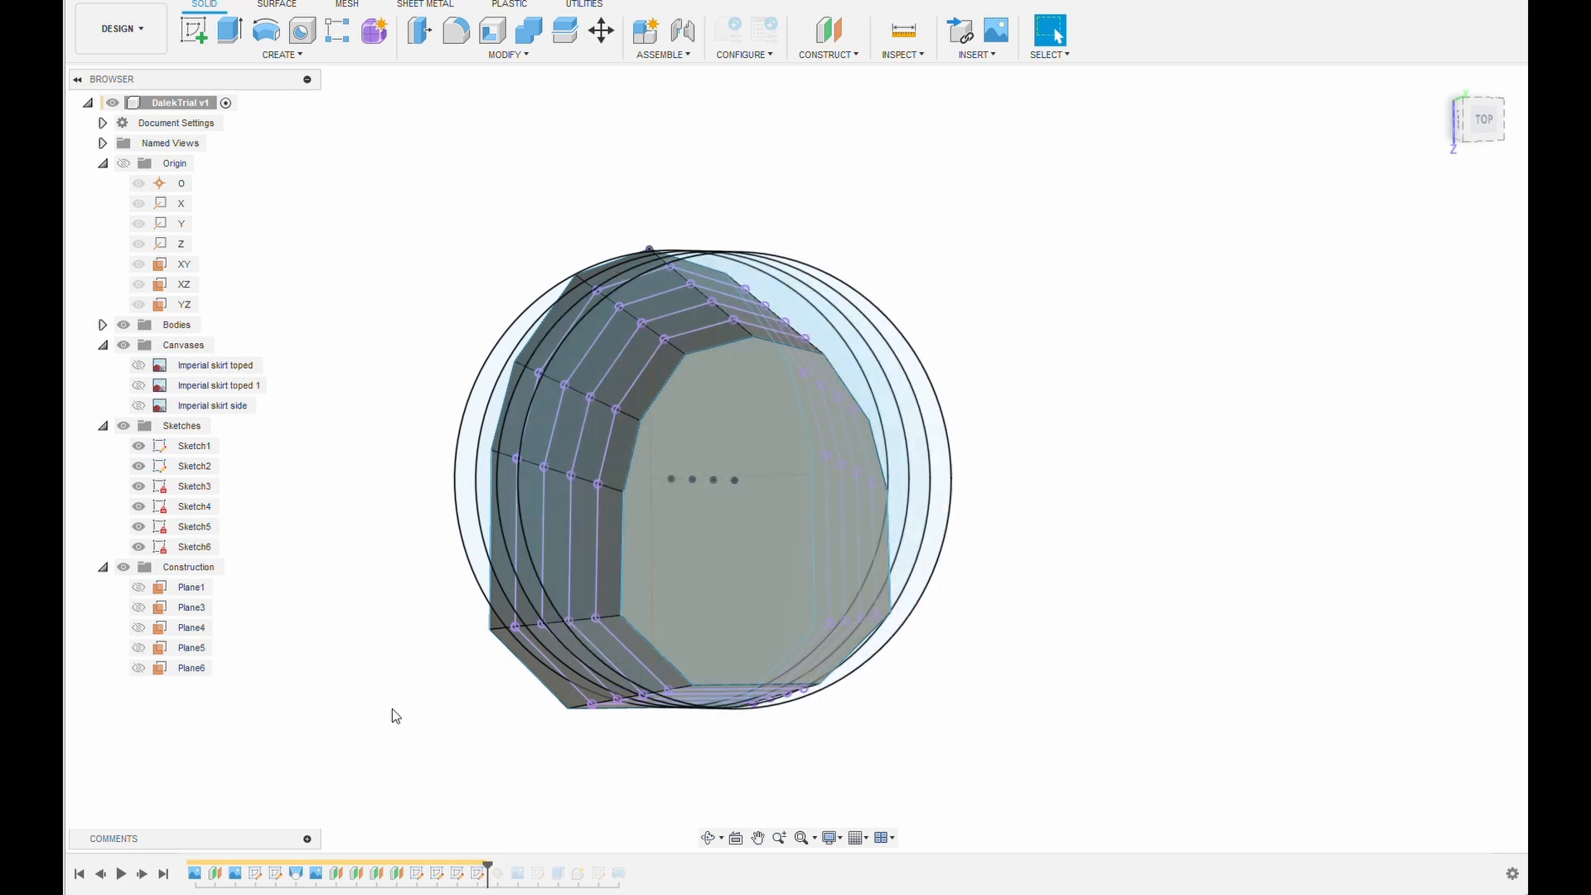
{"action": "middle_click_drag", "start_coordinate": [396, 716], "coordinate": [476, 689], "text": "shift"}
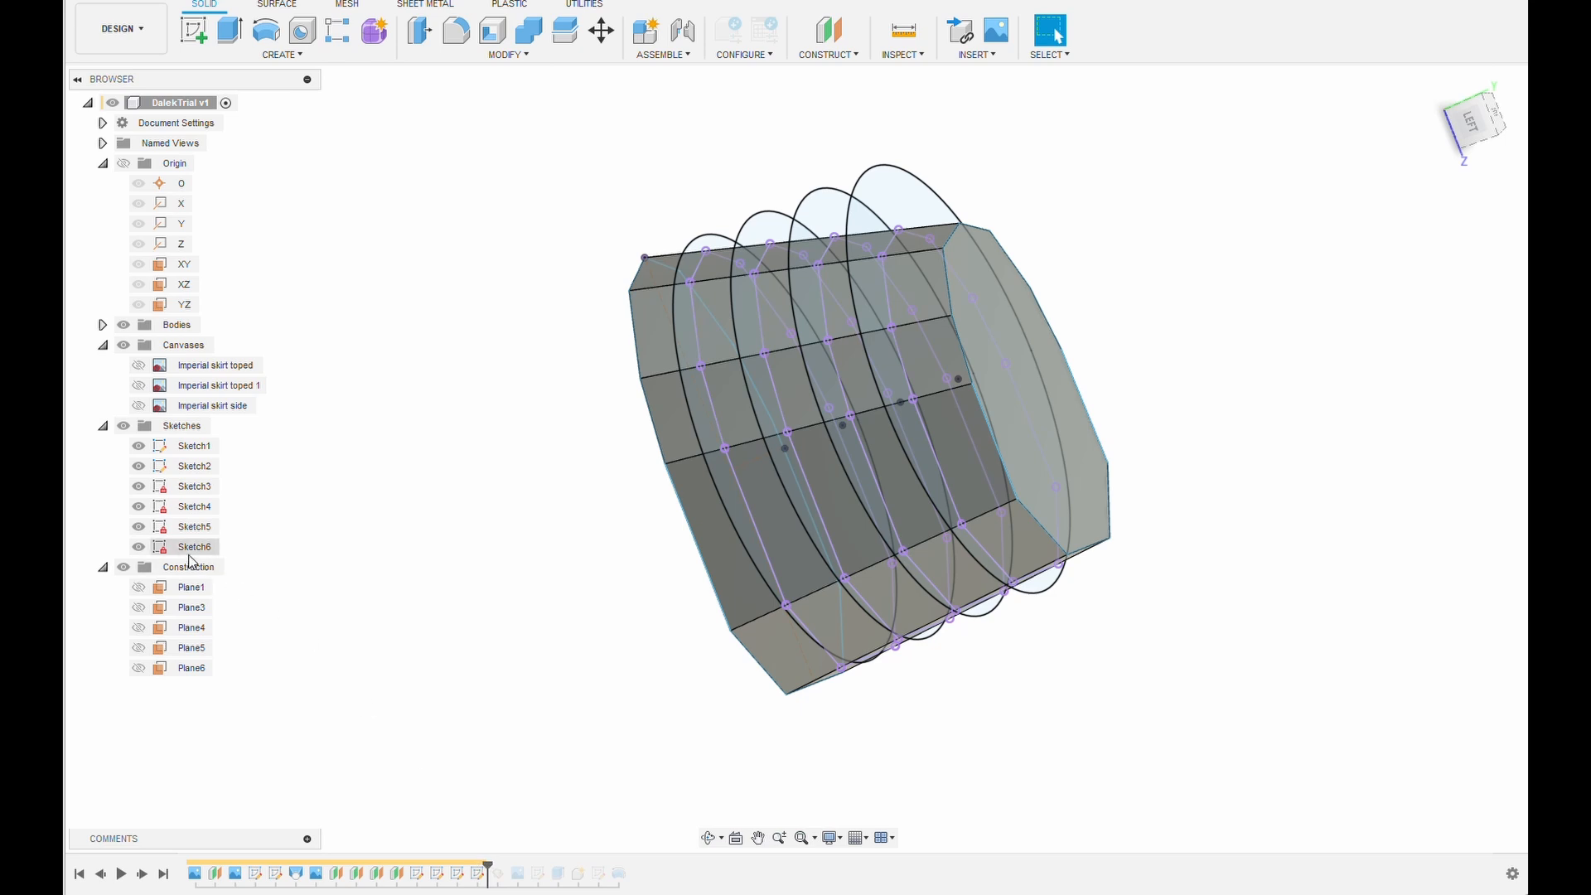
Hide all six sketches so that only the lofted skirt body is displayed
{"action": "left_click", "coordinate": [150, 548]}
{"action": "left_click", "coordinate": [138, 547]}
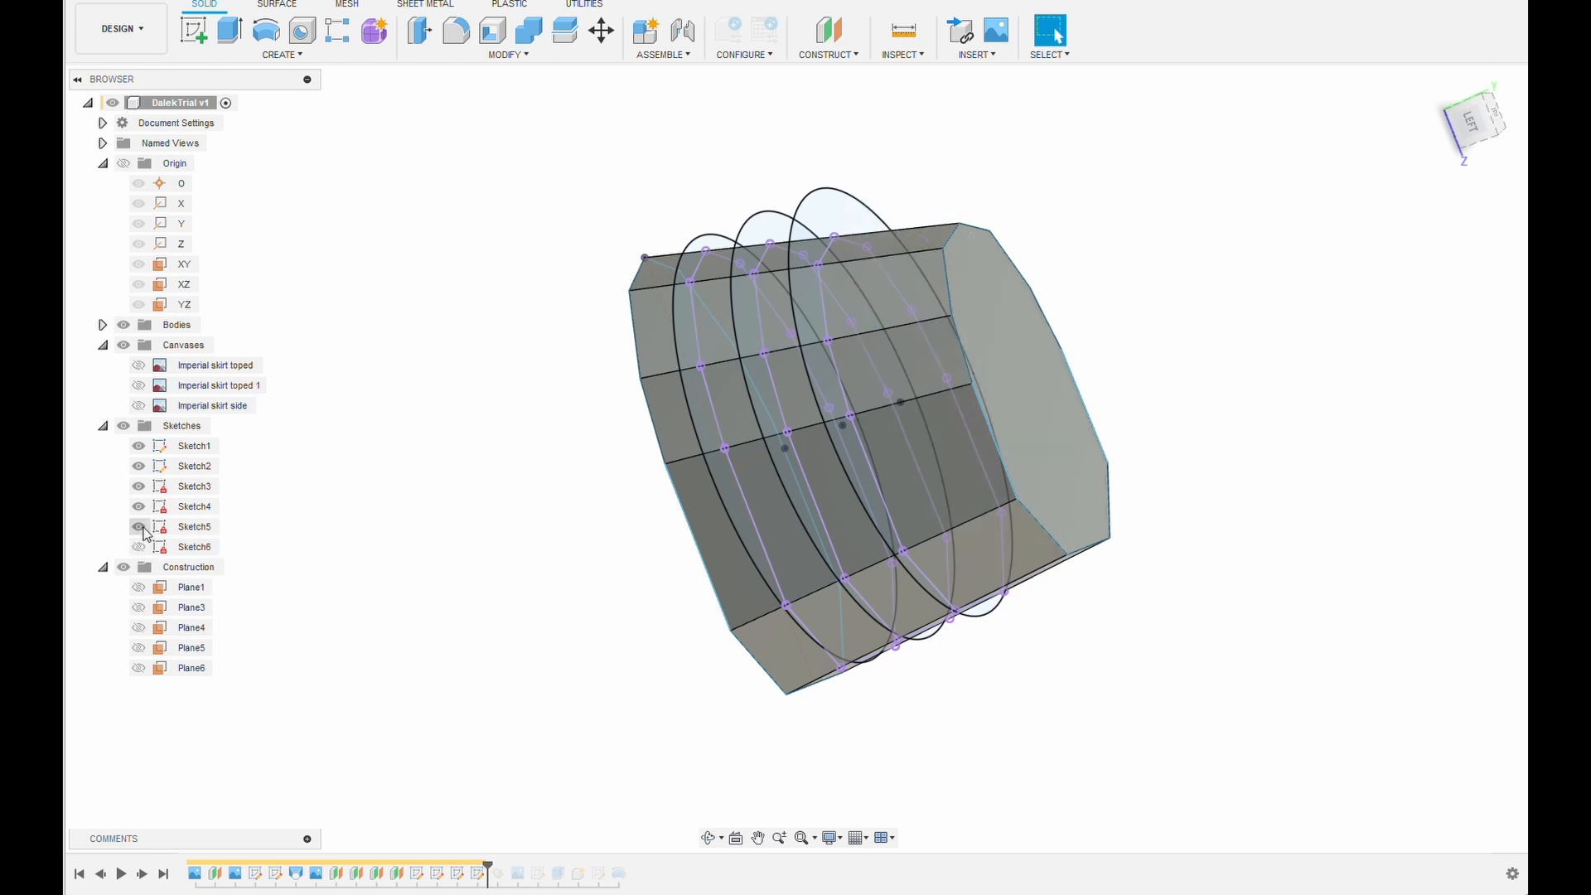
{"action": "left_click", "coordinate": [138, 527]}
{"action": "left_click", "coordinate": [139, 506]}
{"action": "left_click", "coordinate": [138, 487]}
{"action": "left_click", "coordinate": [139, 465]}
{"action": "left_click", "coordinate": [138, 446]}
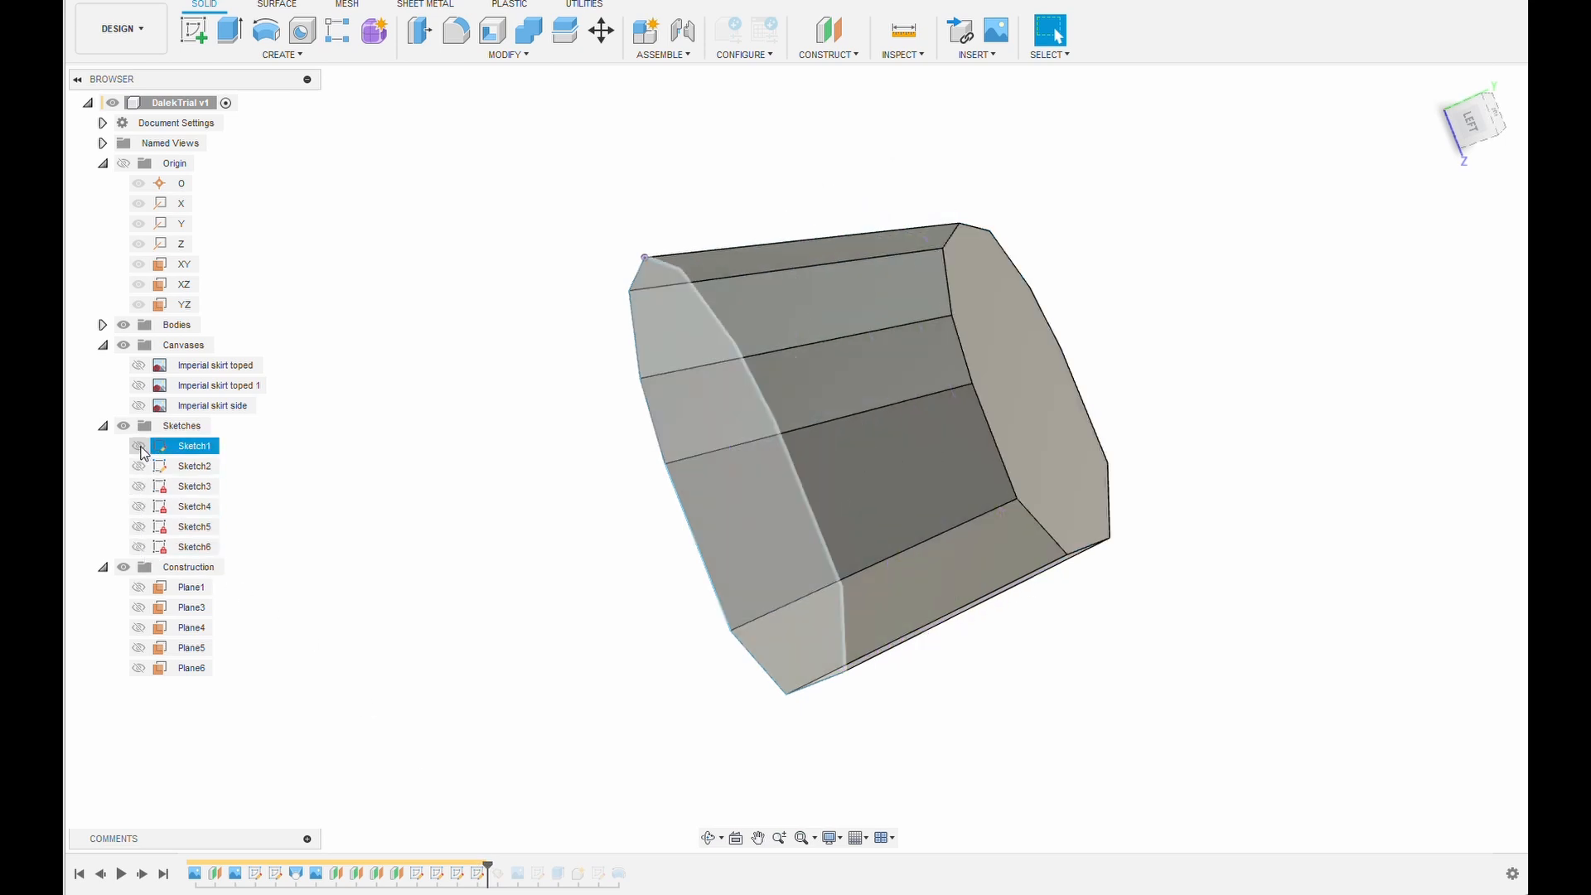
Roll the history forward past Plane2 and open its two-edge plane definition for editing
{"action": "left_click", "coordinate": [500, 879]}
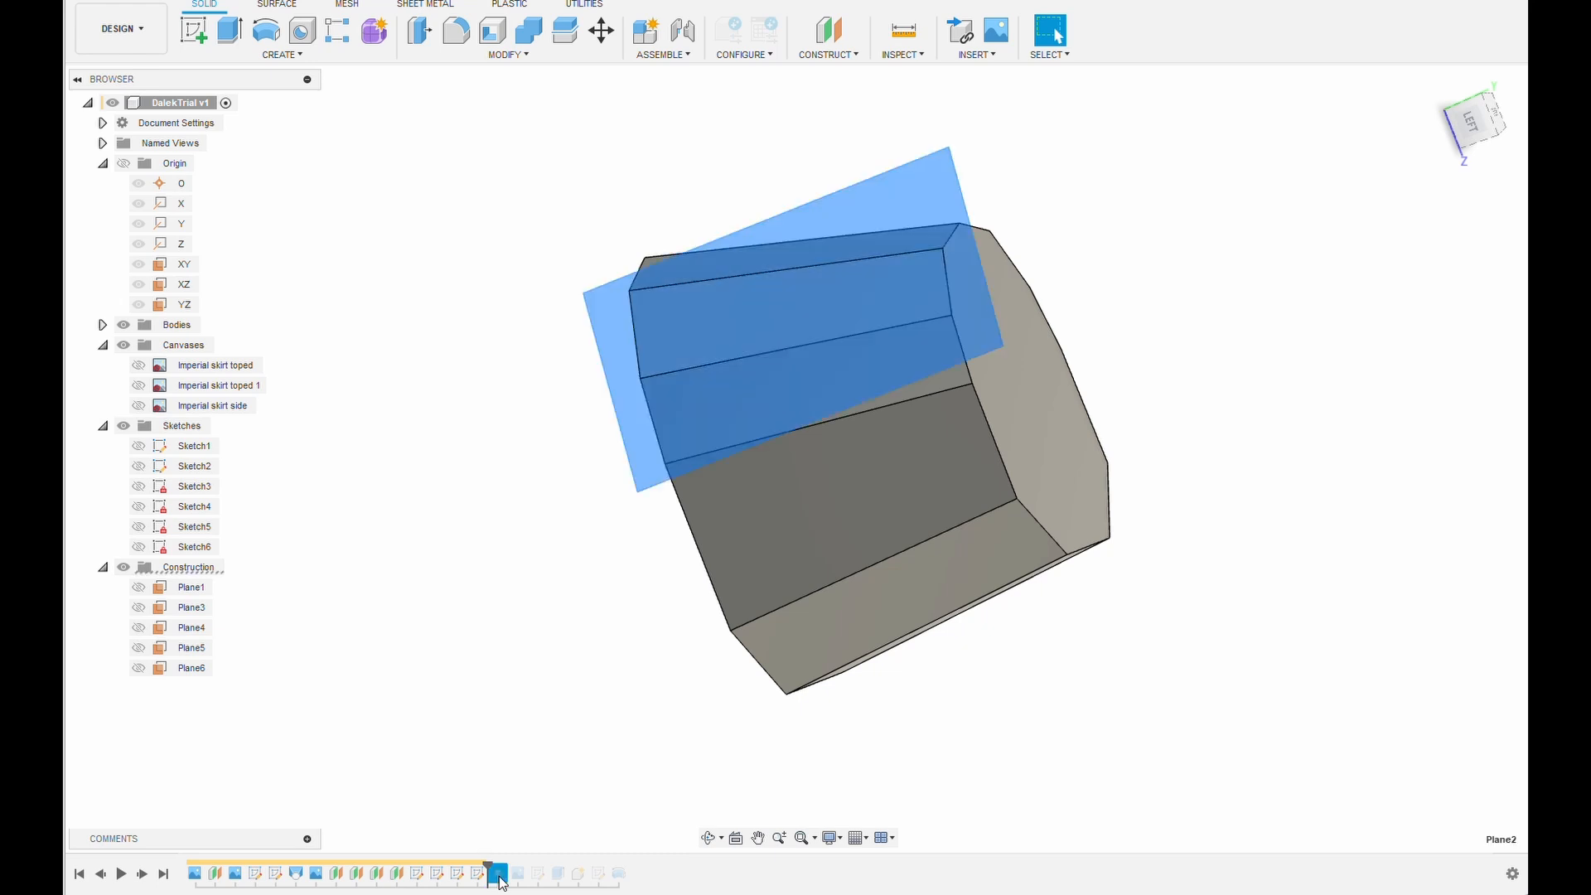
{"action": "left_click_drag", "start_coordinate": [492, 868], "coordinate": [509, 868]}
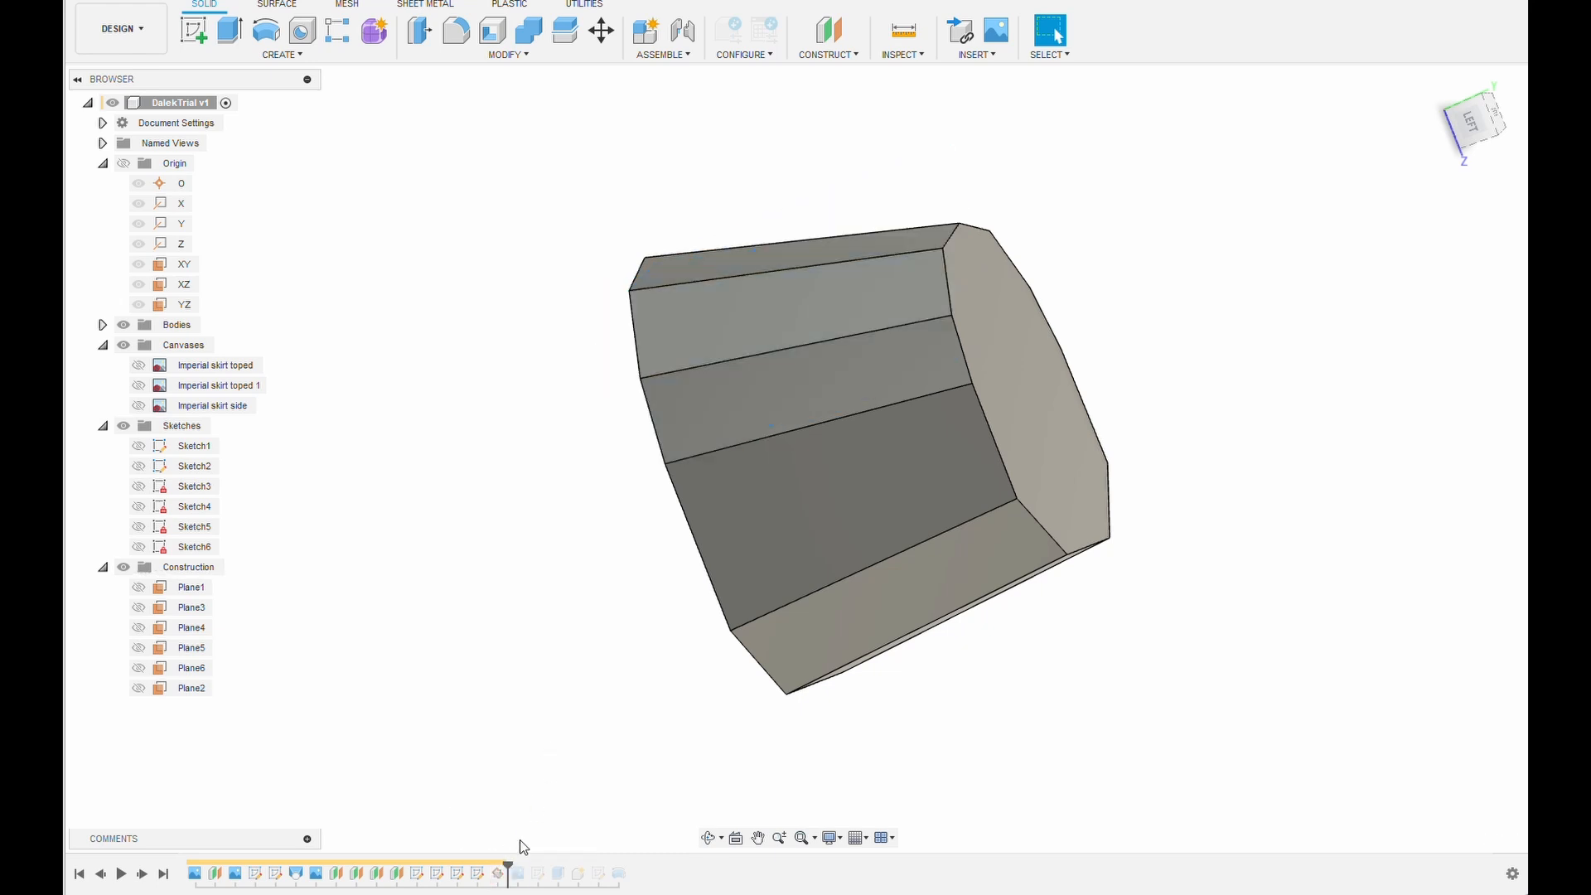
{"action": "left_click", "coordinate": [498, 875]}
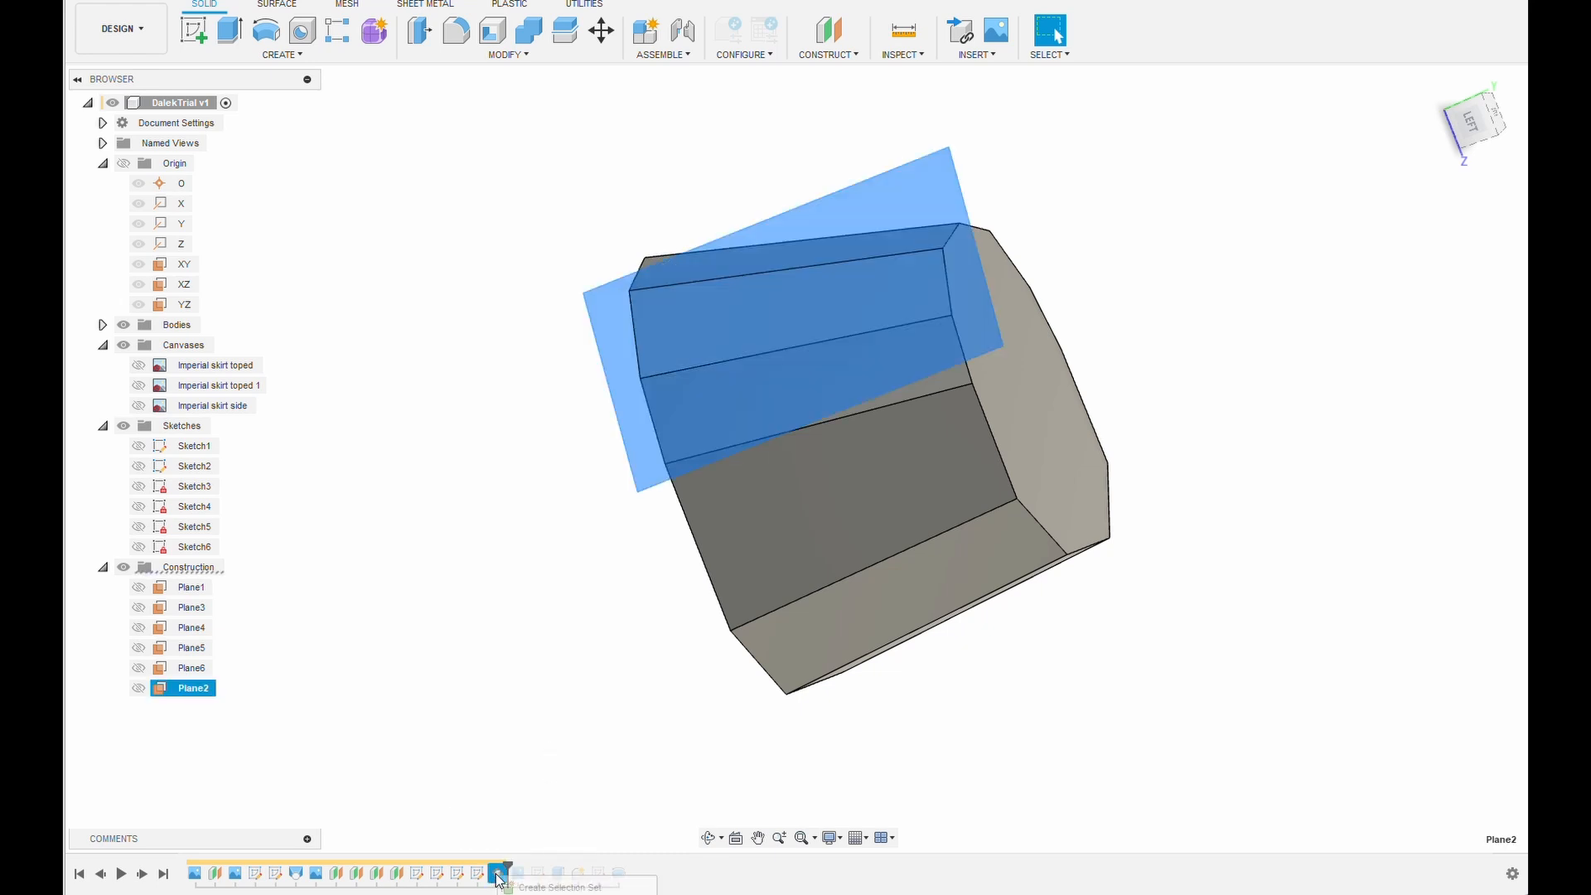
{"action": "double_click", "coordinate": [498, 874]}
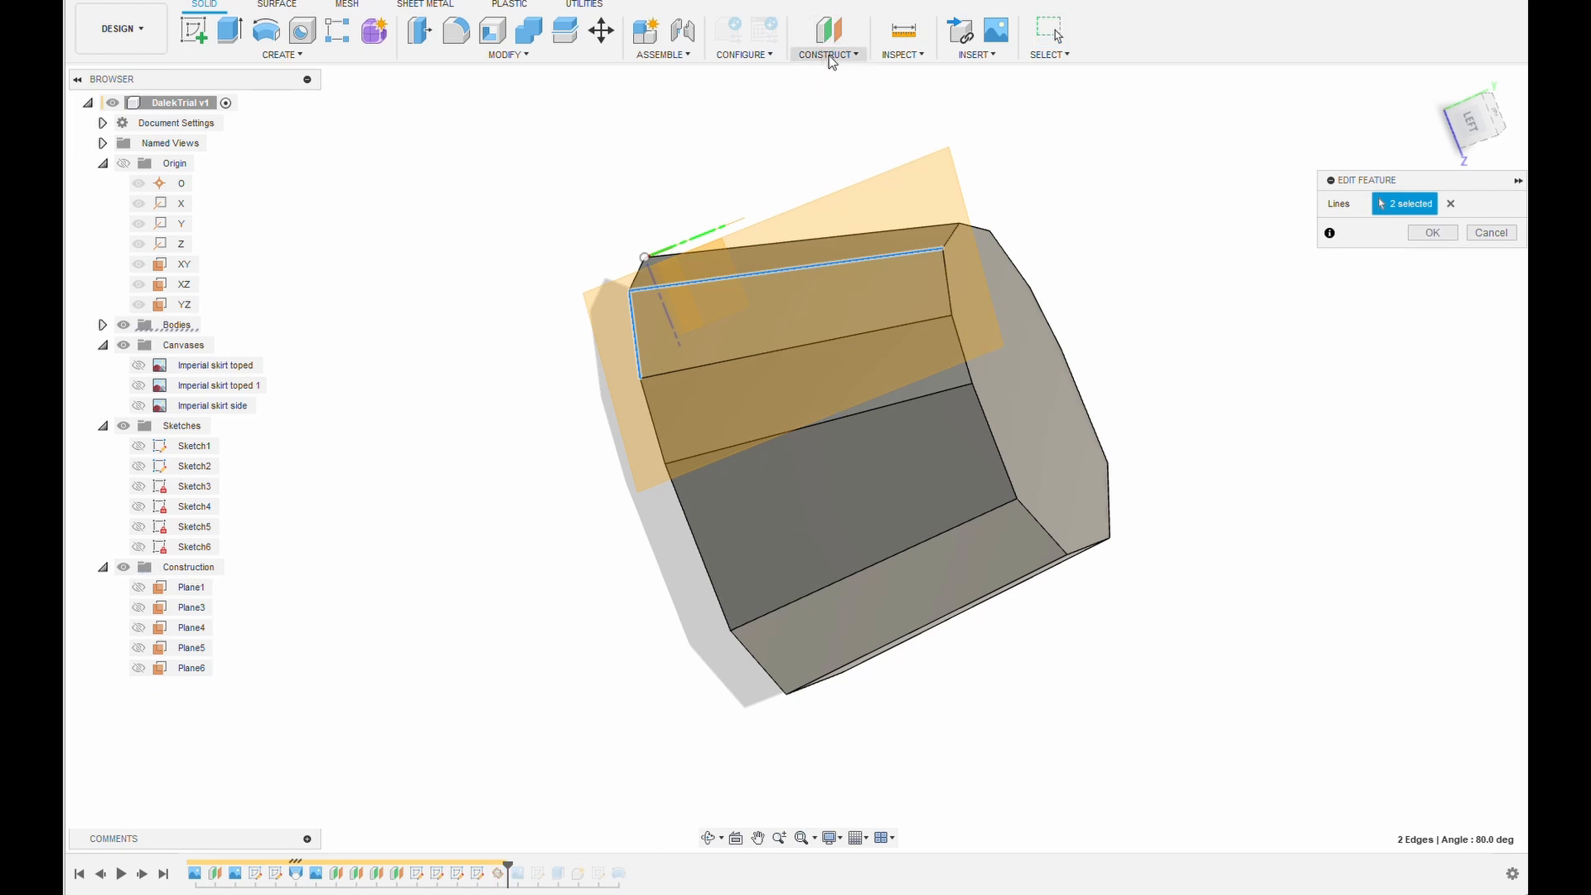
Create a construction plane through two edges of the upper side panel: its end edge and its upper long edge
{"action": "left_click", "coordinate": [854, 58]}
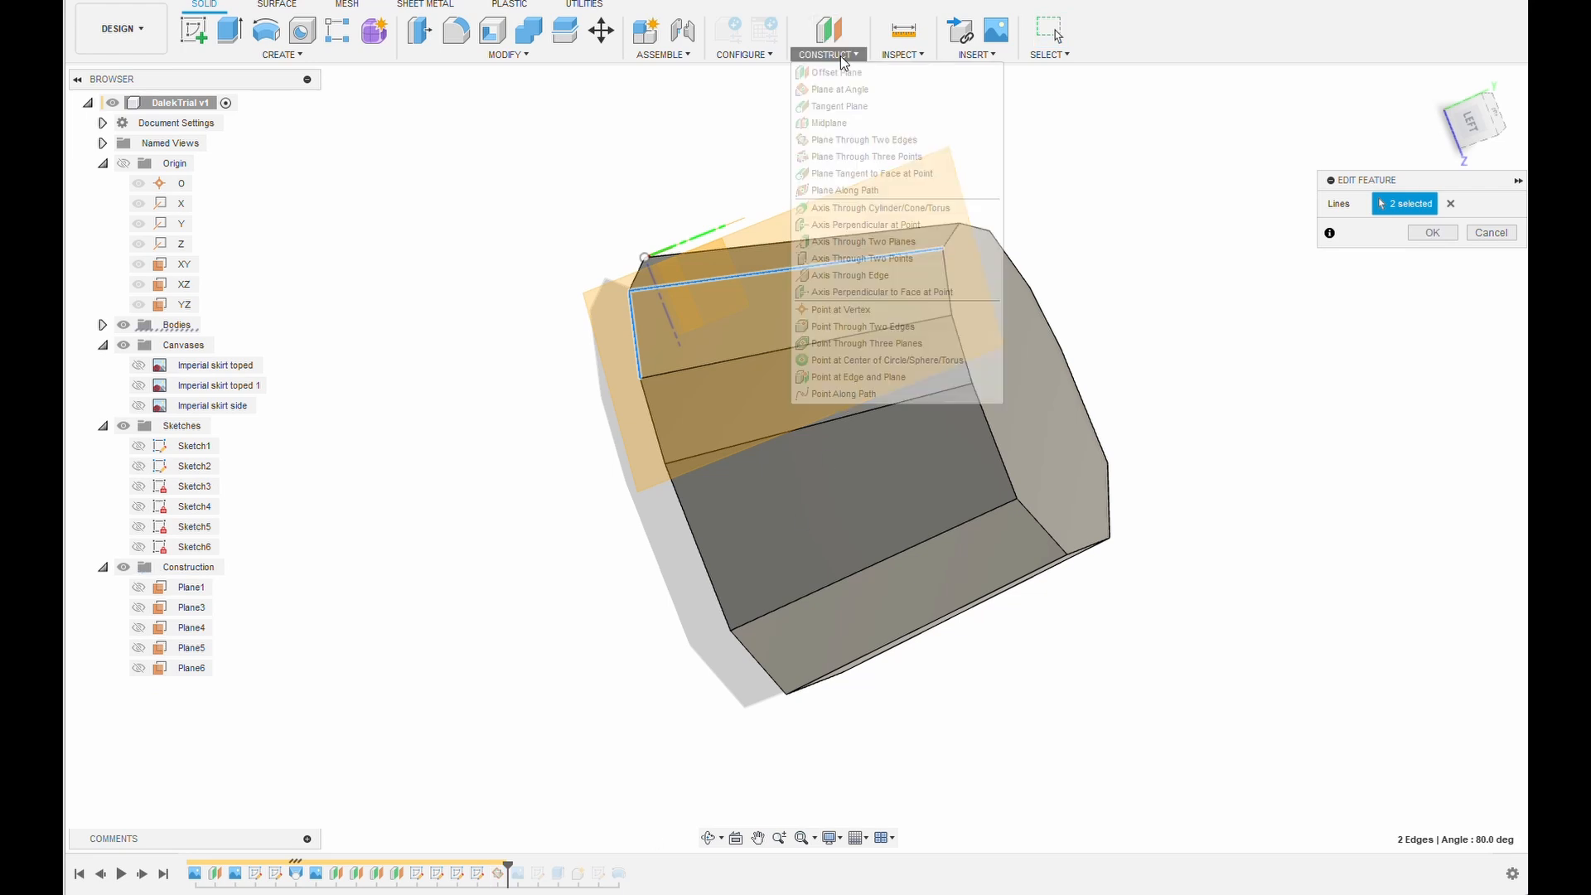
{"action": "left_click", "coordinate": [898, 141]}
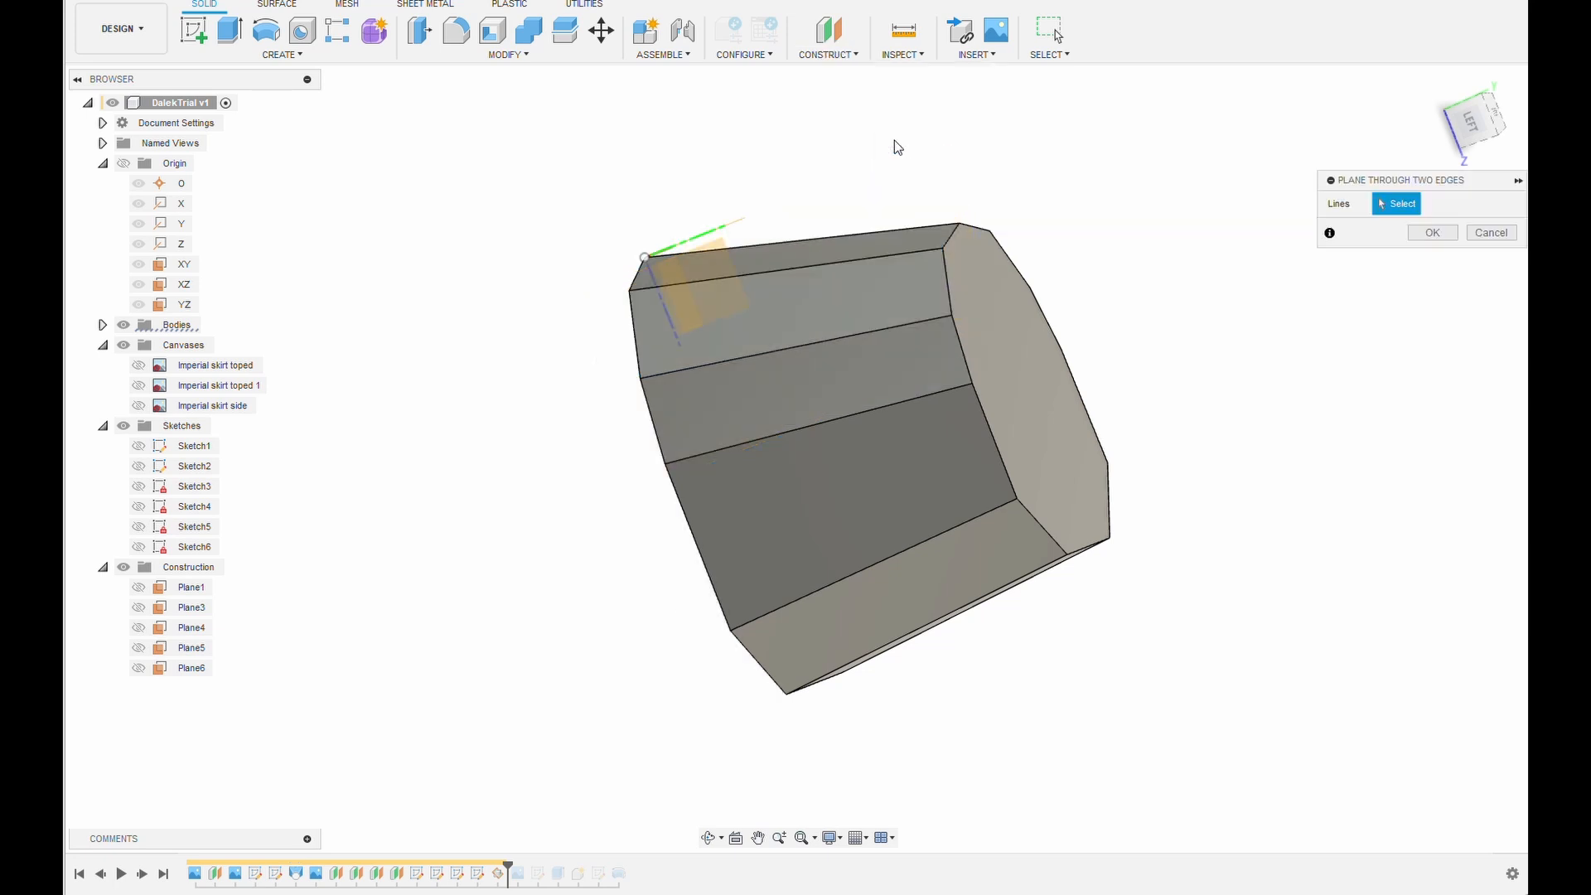
{"action": "left_click", "coordinate": [949, 287]}
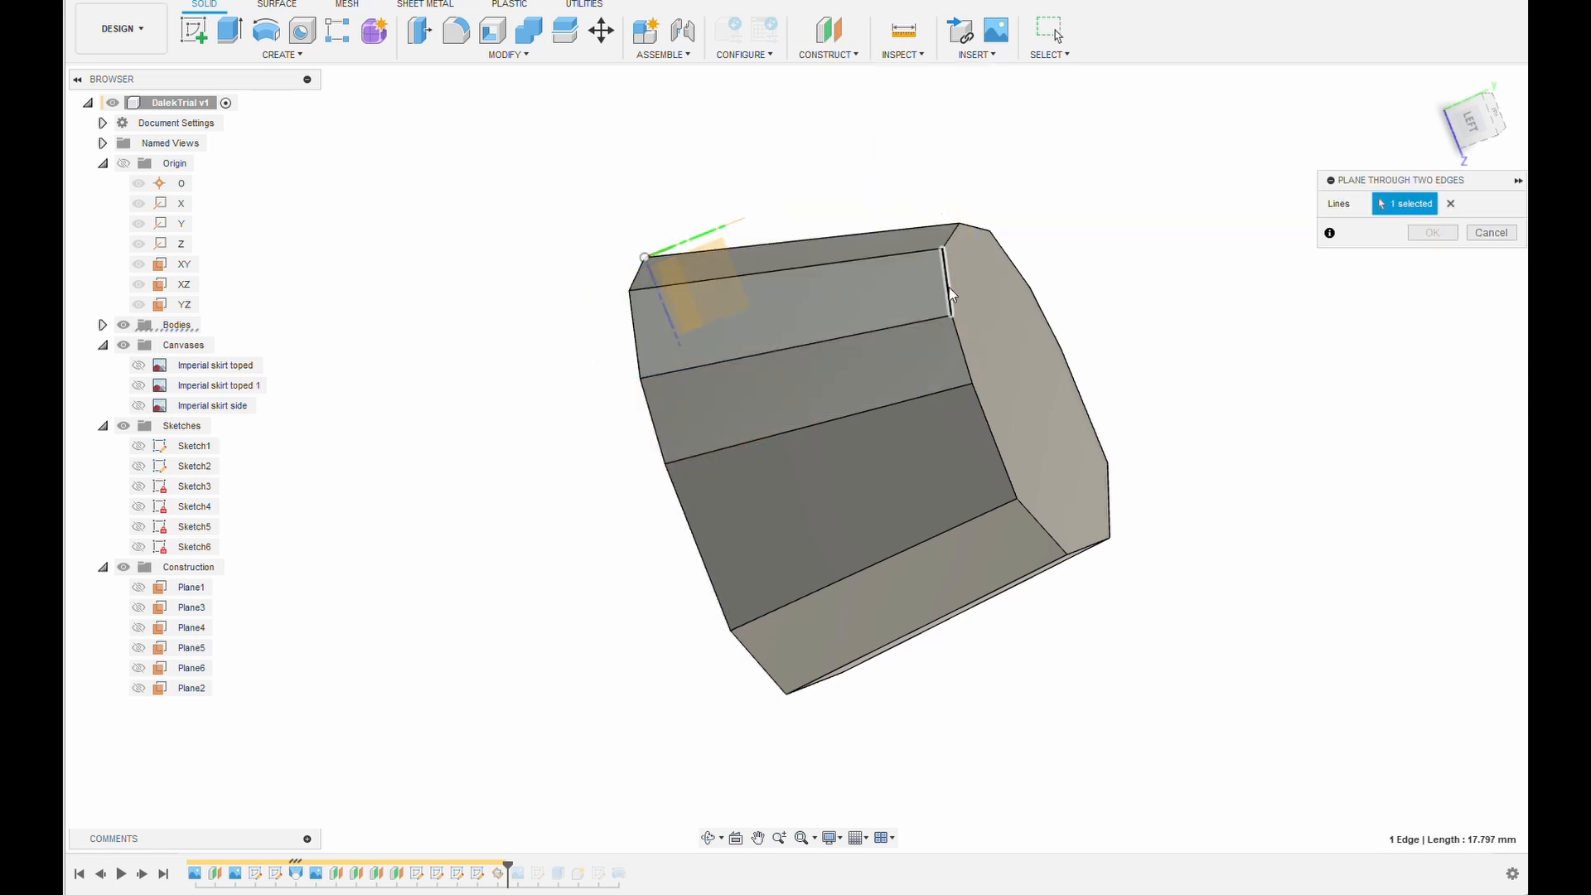
{"action": "left_click", "coordinate": [905, 256]}
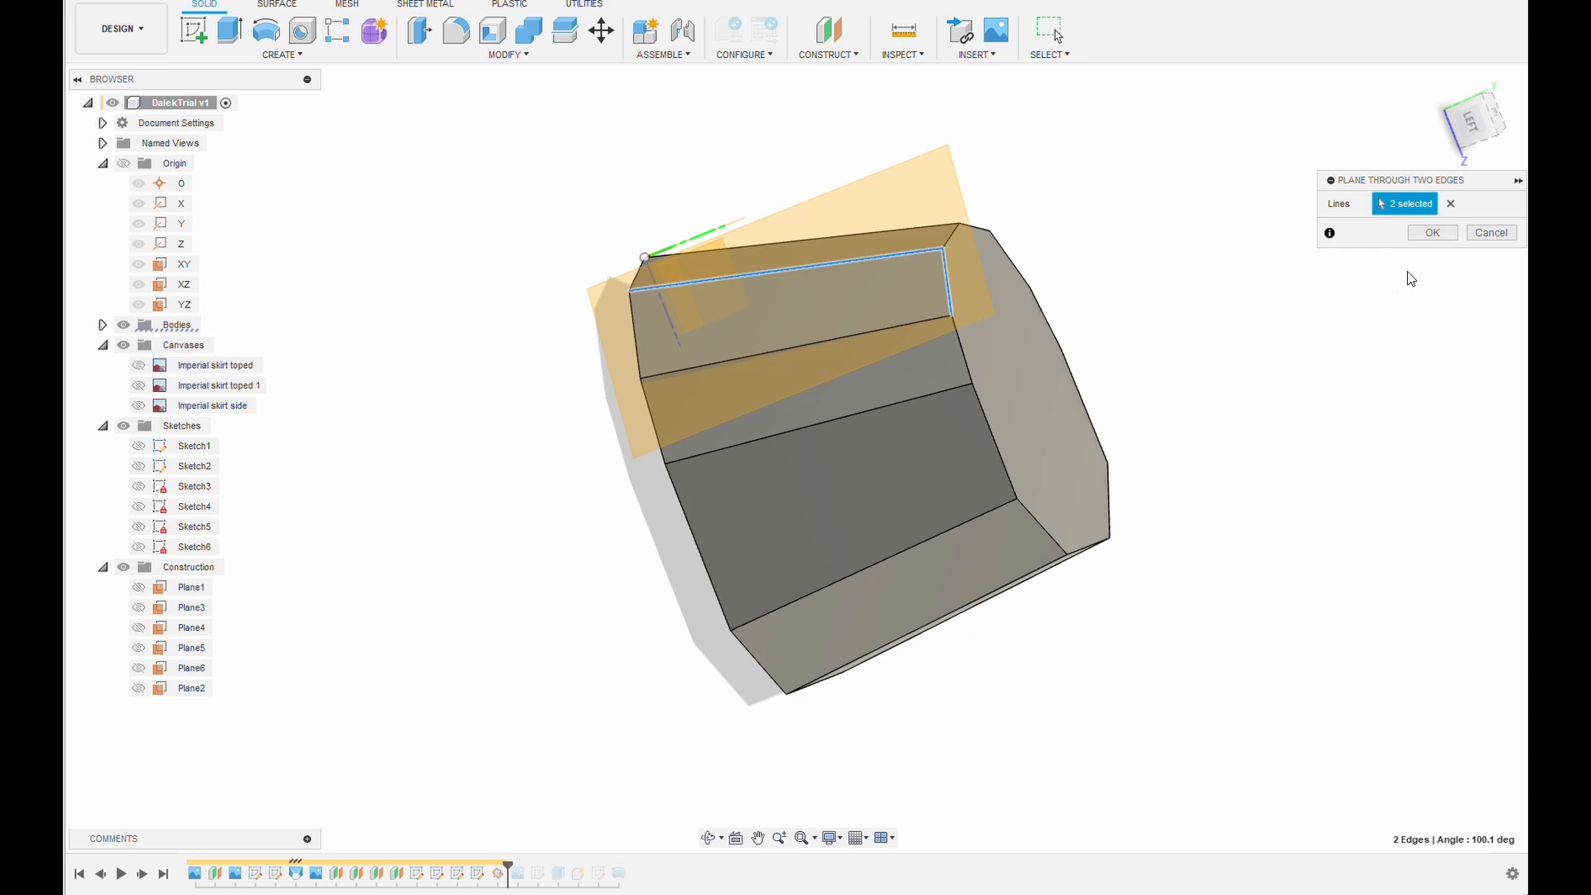
{"action": "left_click", "coordinate": [1431, 234]}
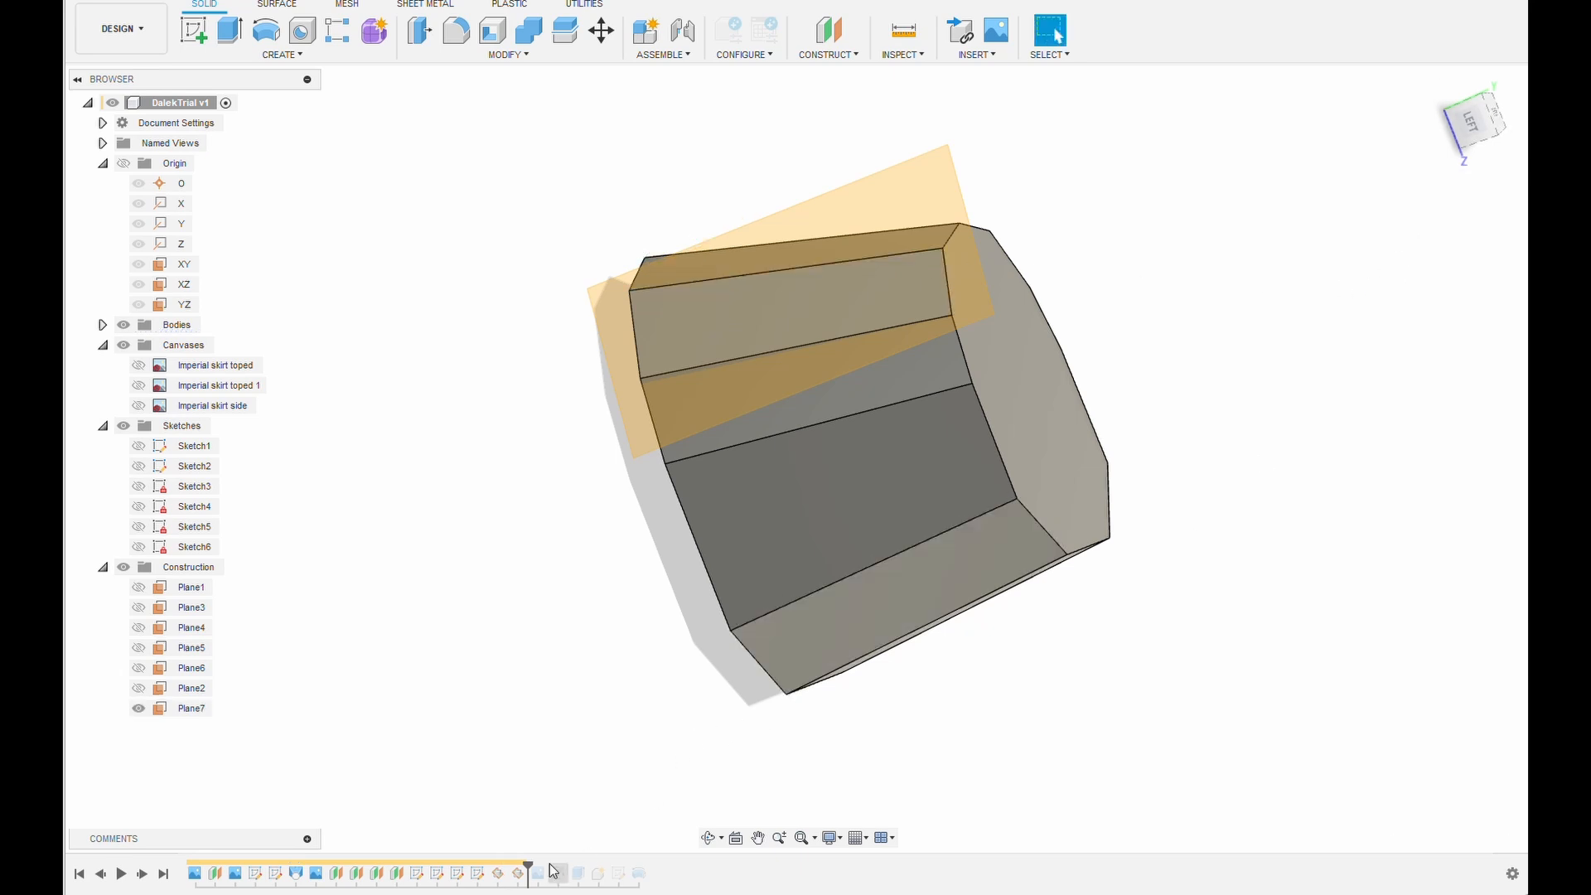
Roll the history forward past the Imperial skirt panel1-2-3 canvas, hide Plane7 and show Plane2
{"action": "left_click_drag", "start_coordinate": [530, 864], "coordinate": [539, 871]}
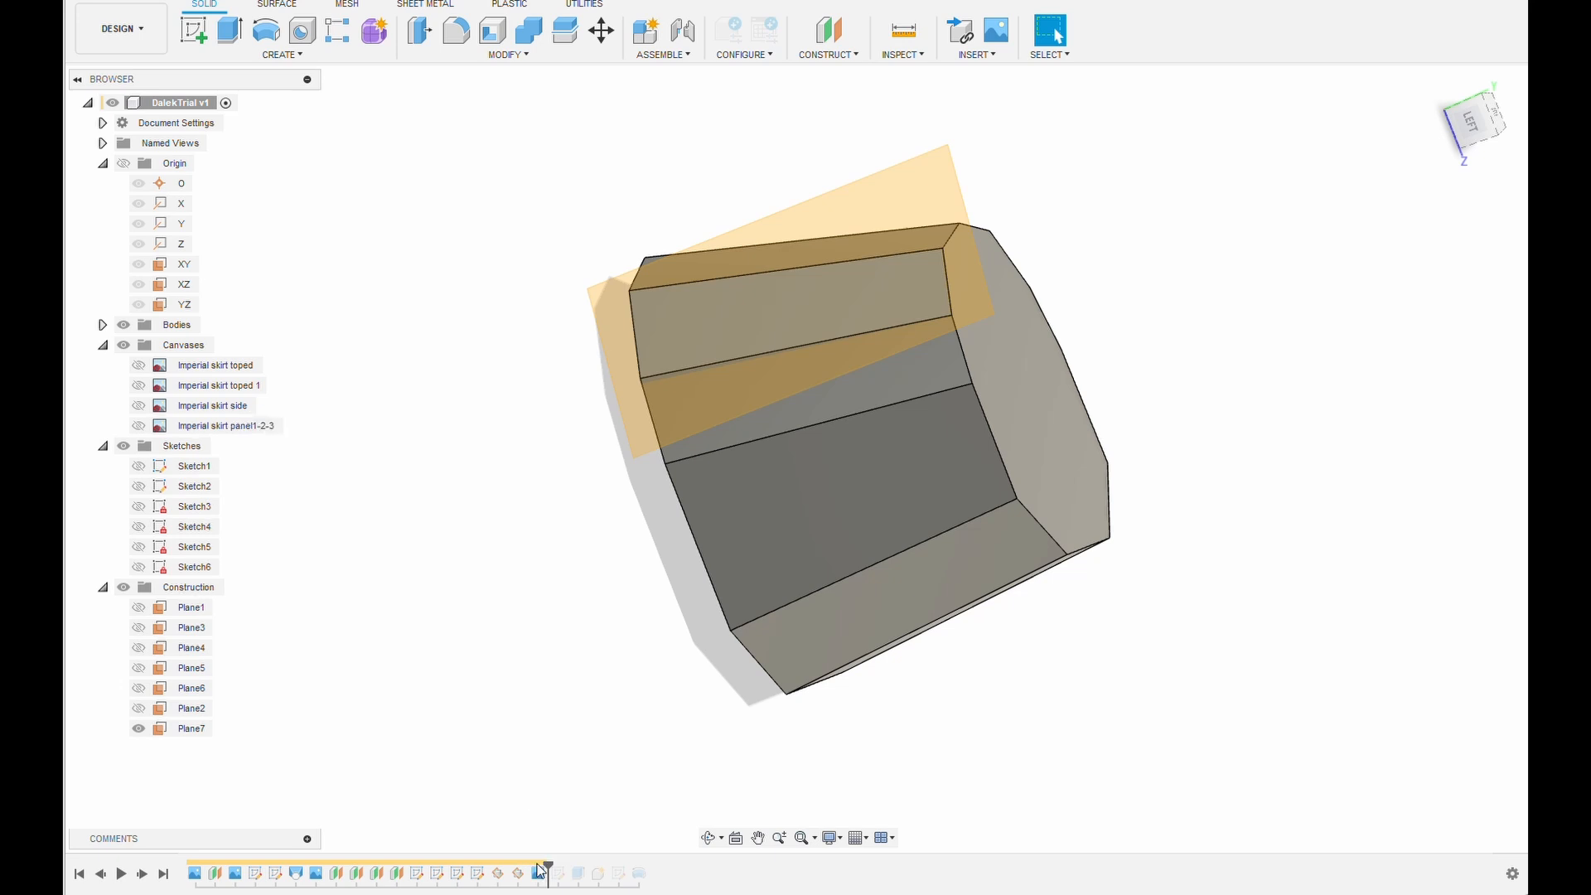
{"action": "left_click", "coordinate": [137, 727]}
{"action": "left_click", "coordinate": [138, 709]}
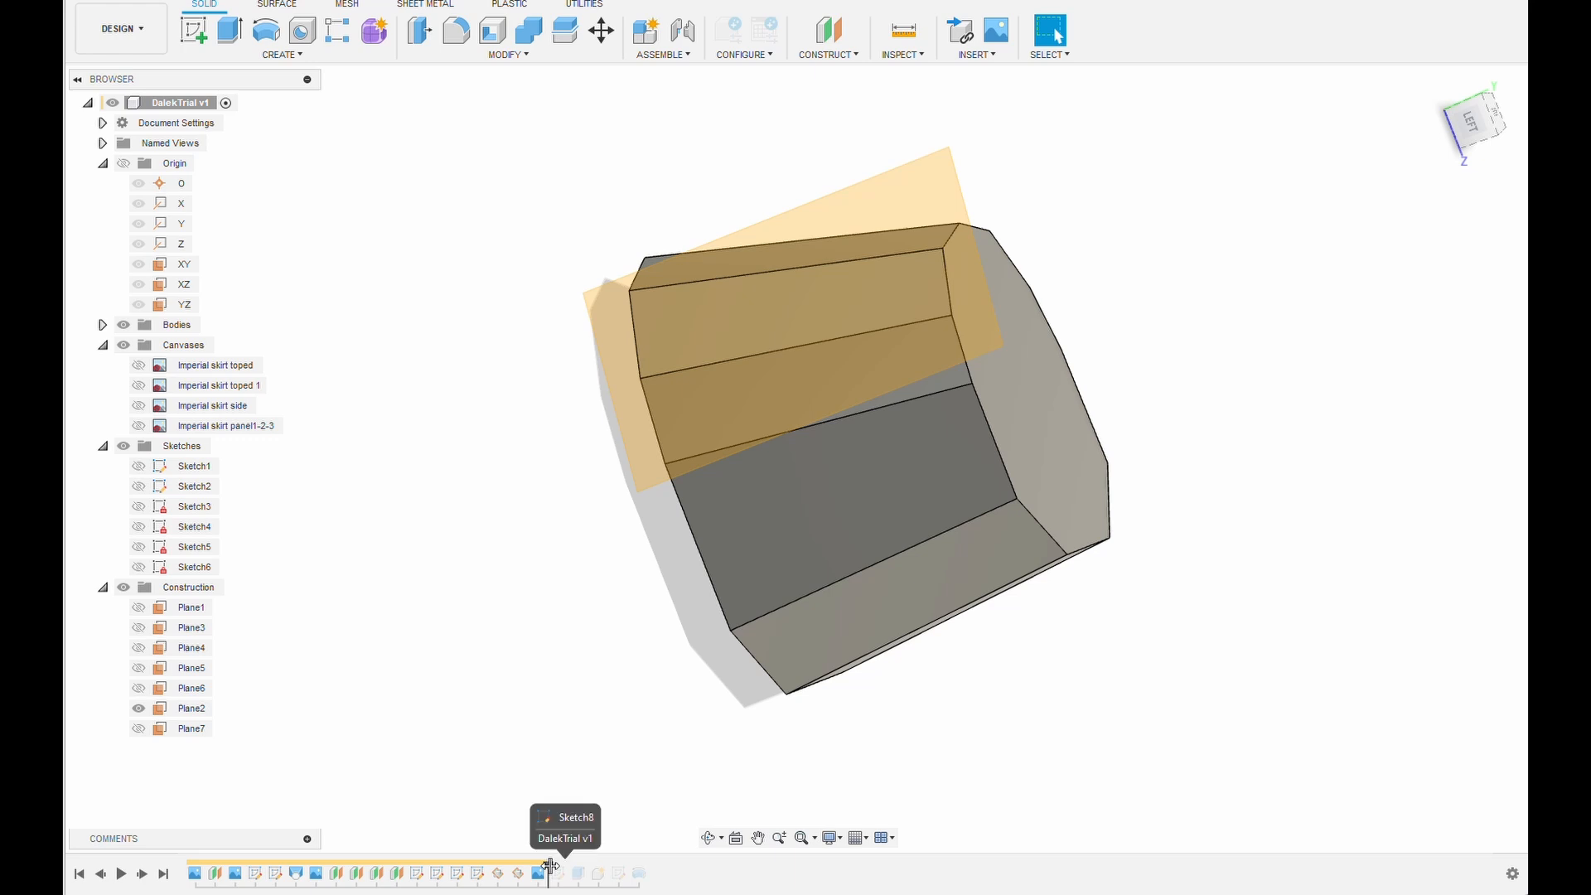
Roll the history forward past Sketch8 and open that sketch for editing
{"action": "left_click_drag", "start_coordinate": [548, 866], "coordinate": [559, 868]}
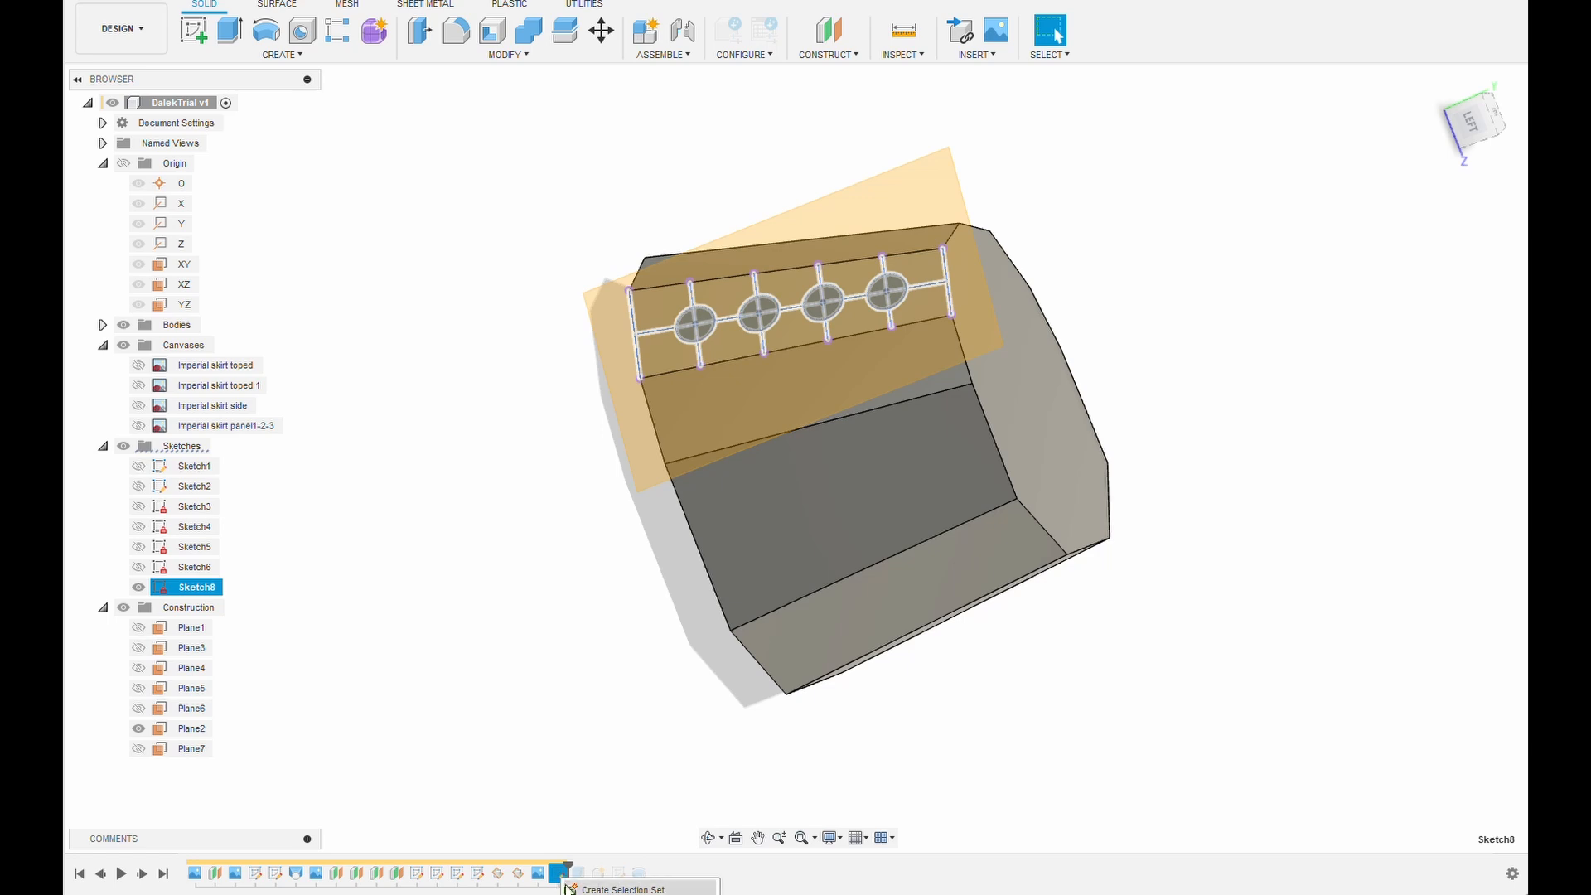
{"action": "double_click", "coordinate": [560, 874]}
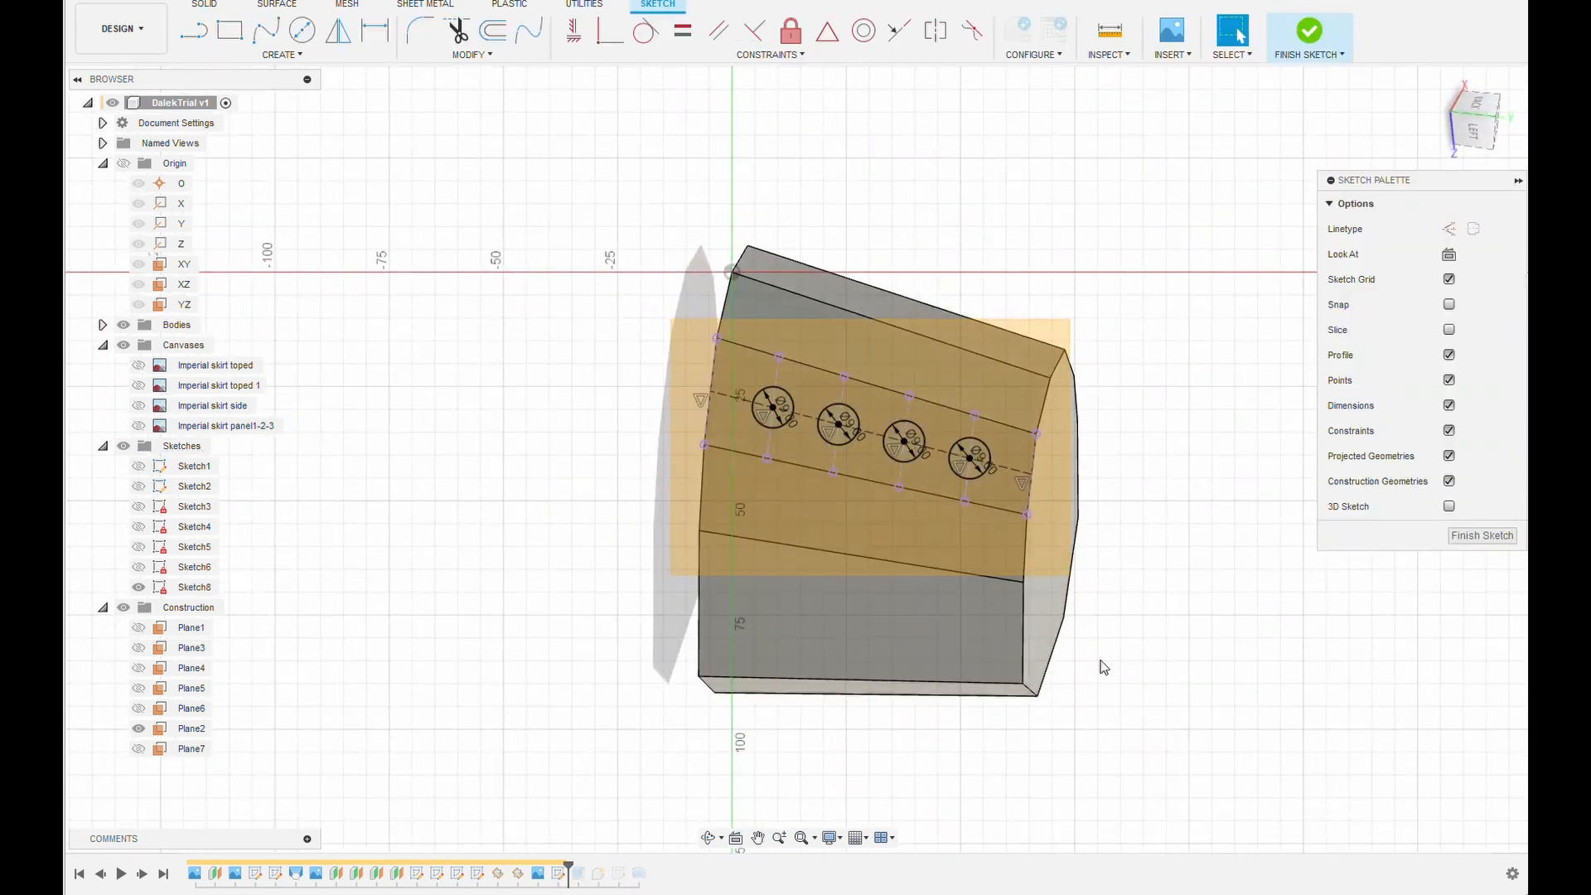
{"action": "left_click", "coordinate": [282, 54]}
{"action": "mouse_move", "coordinate": [281, 317]}
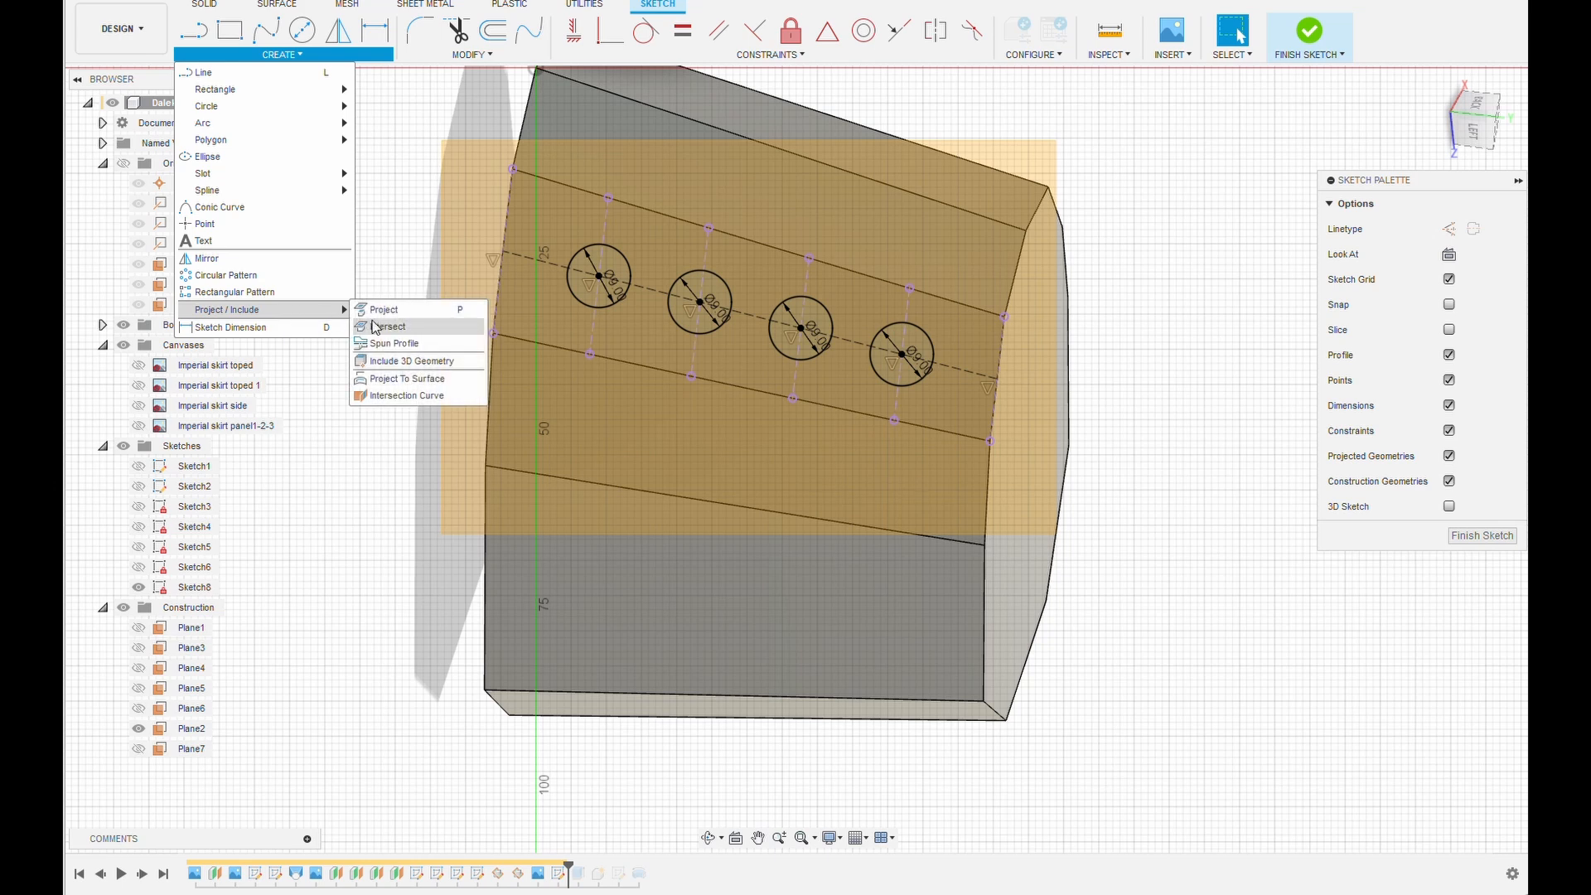
{"action": "left_click", "coordinate": [386, 318]}
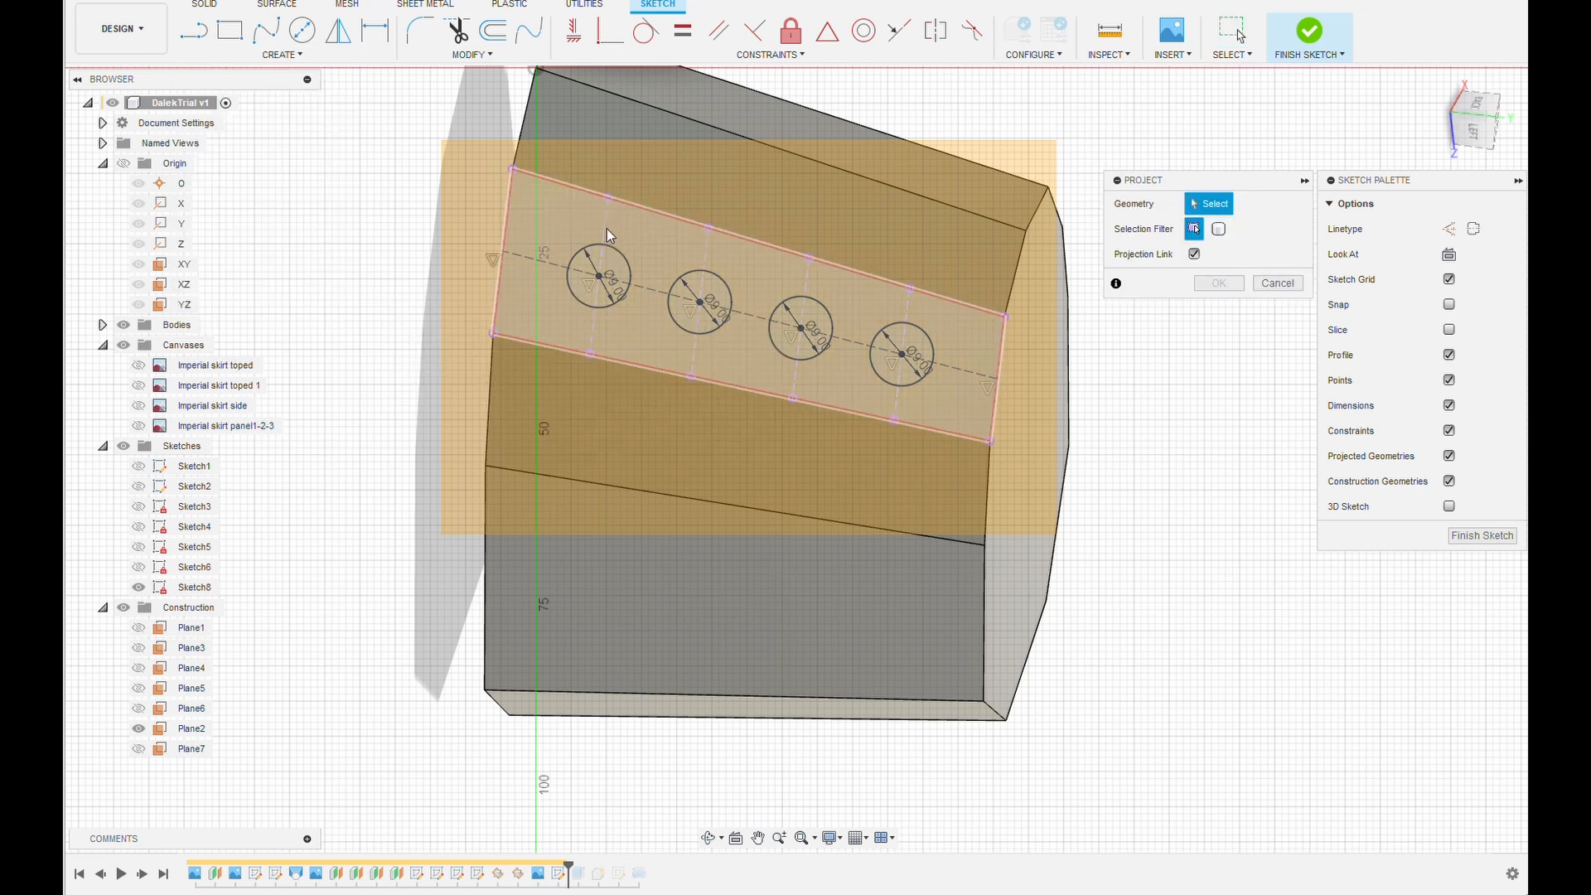
{"action": "left_click", "coordinate": [931, 315]}
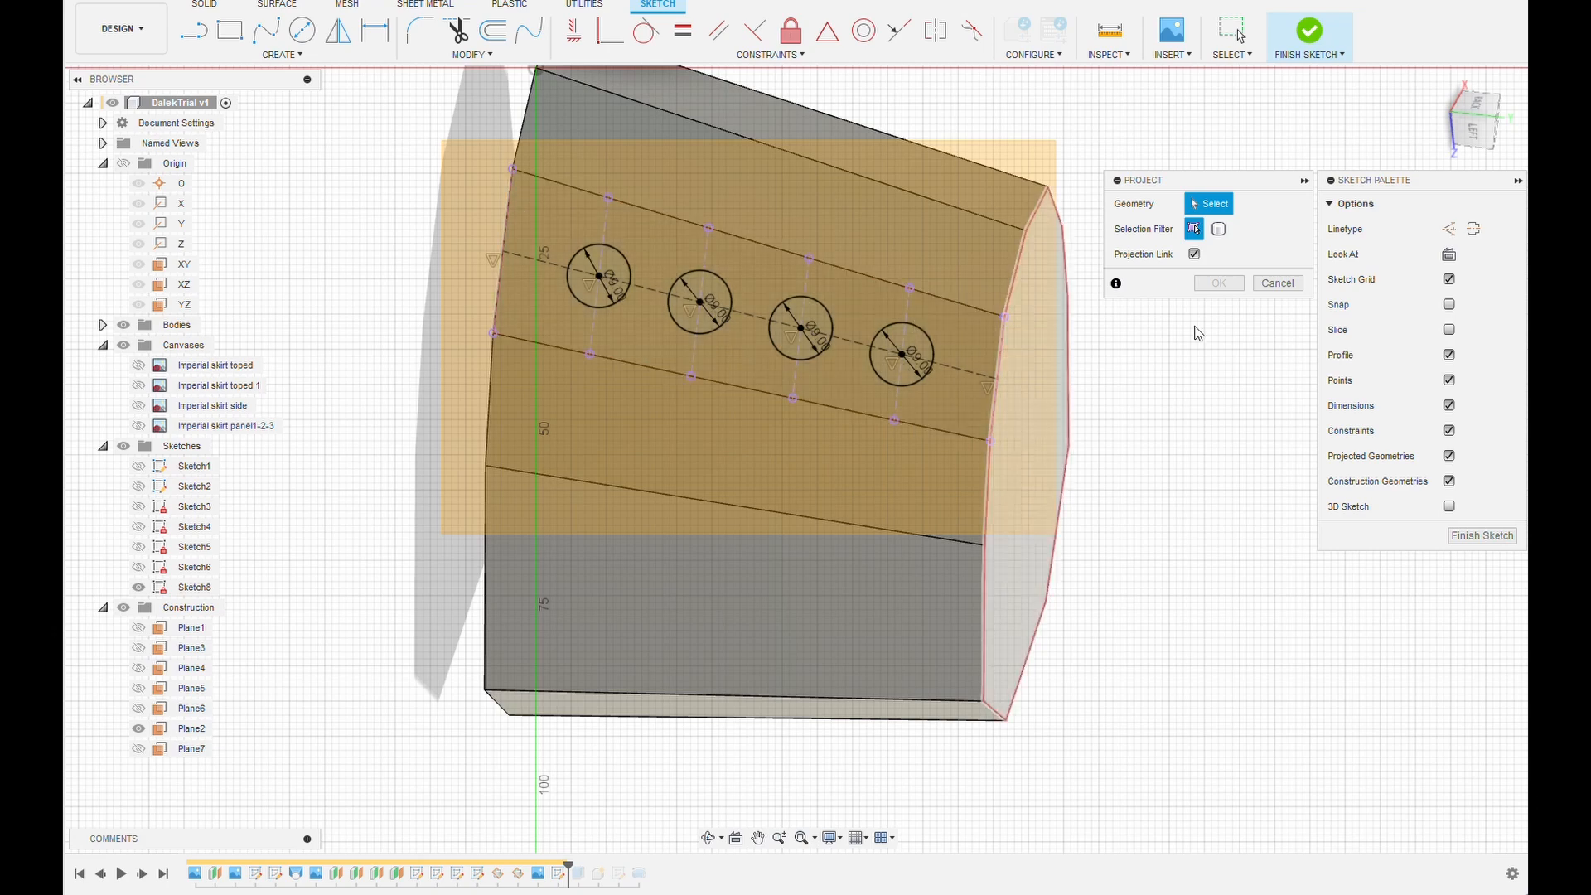
{"action": "left_click", "coordinate": [1277, 283]}
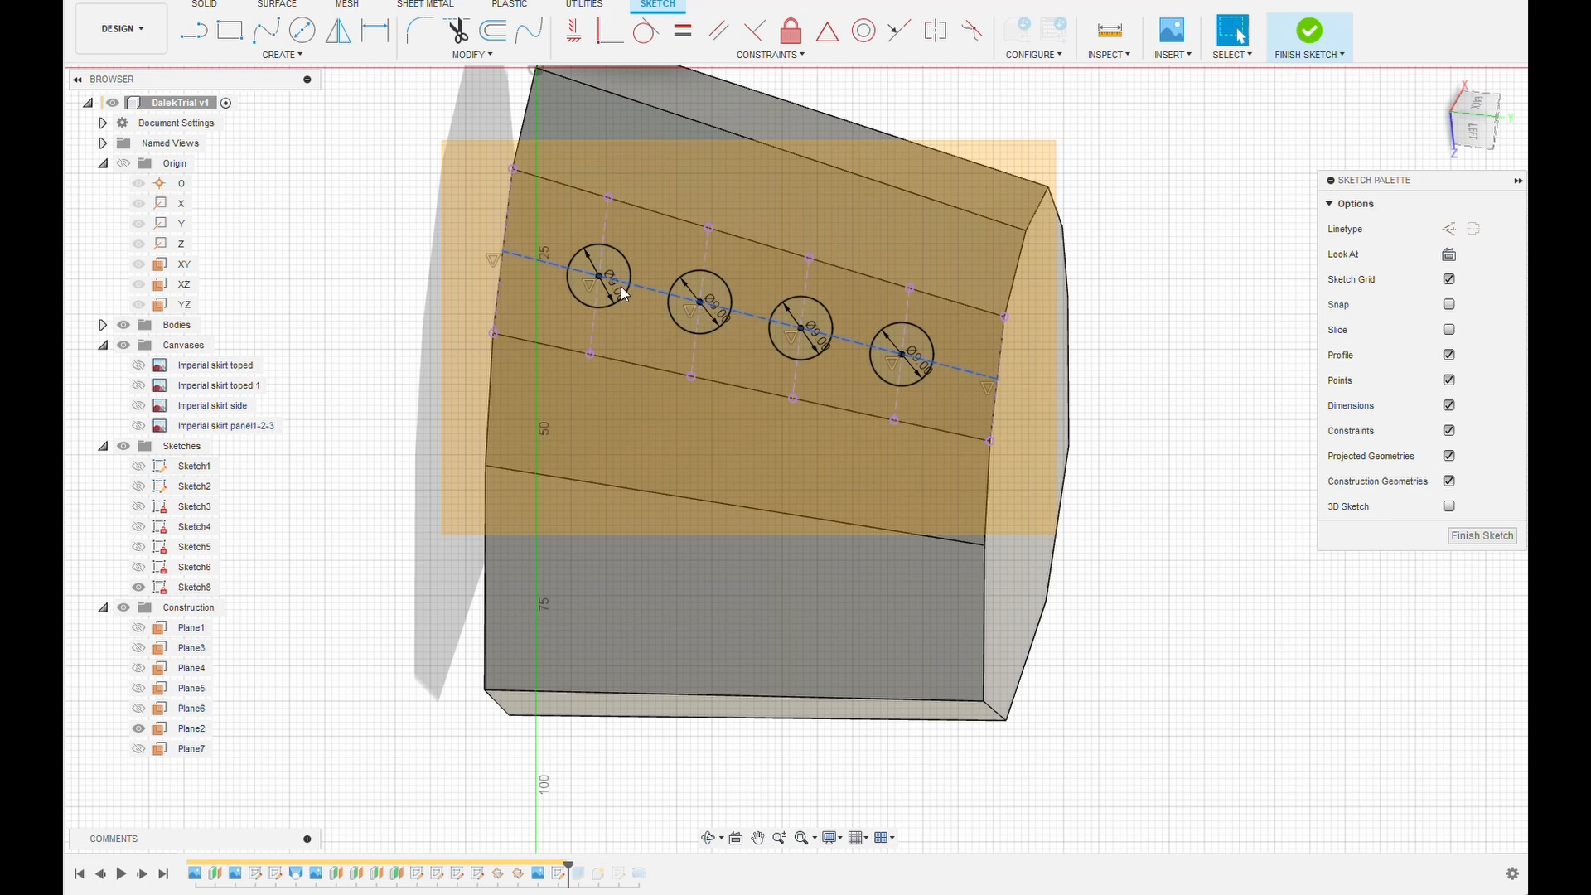
Finish editing Sketch8, roll the history forward past Extrude1 and hide the construction planes
{"action": "left_click", "coordinate": [1484, 536]}
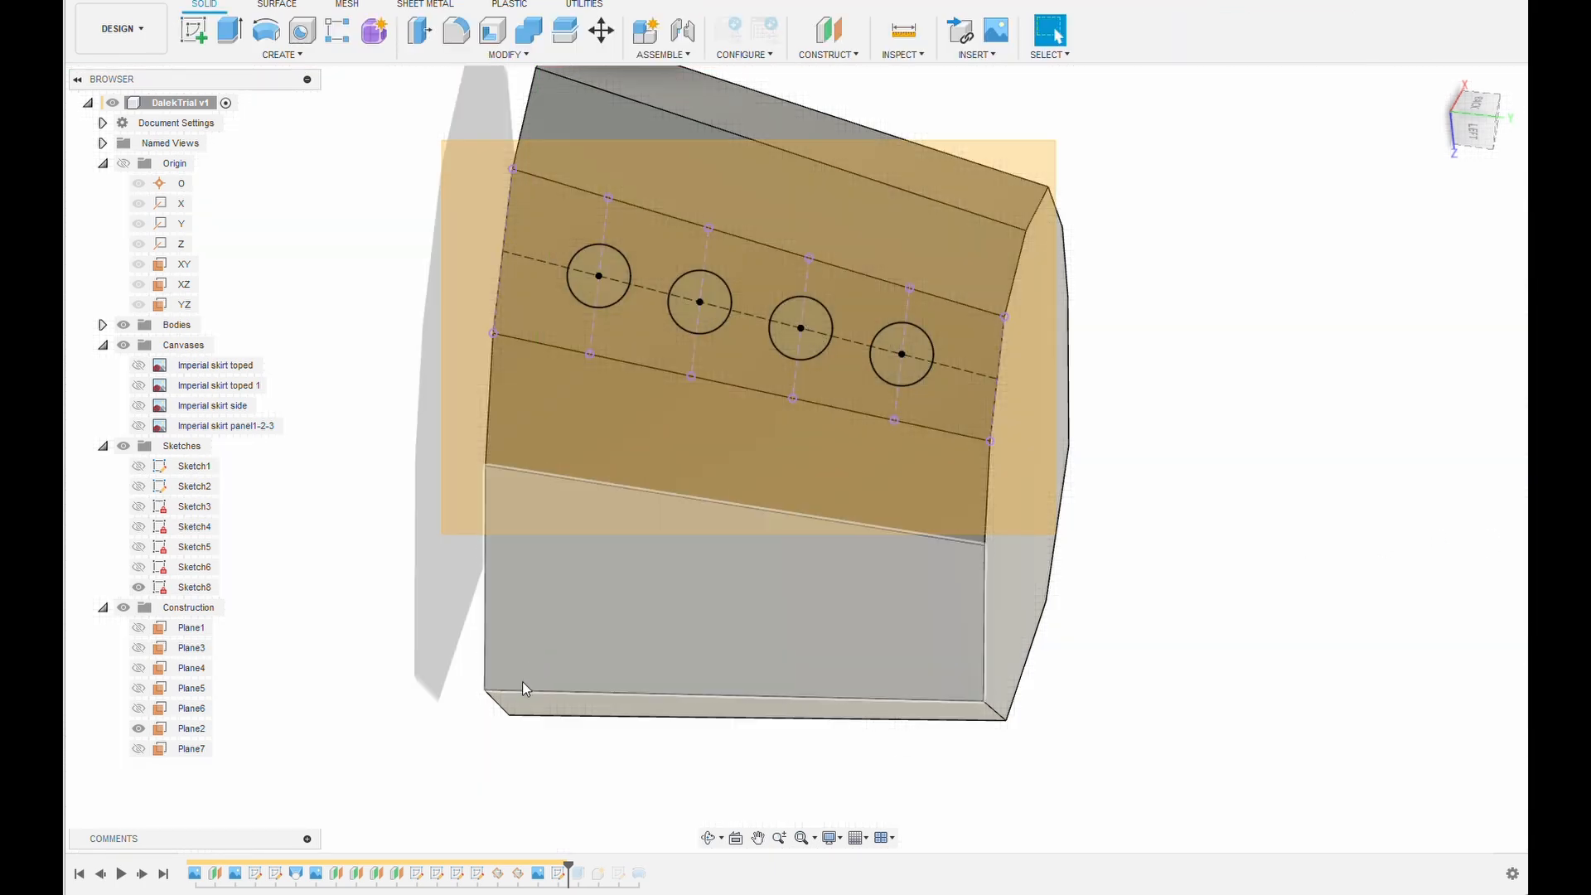
{"action": "left_click_drag", "start_coordinate": [569, 865], "coordinate": [588, 865]}
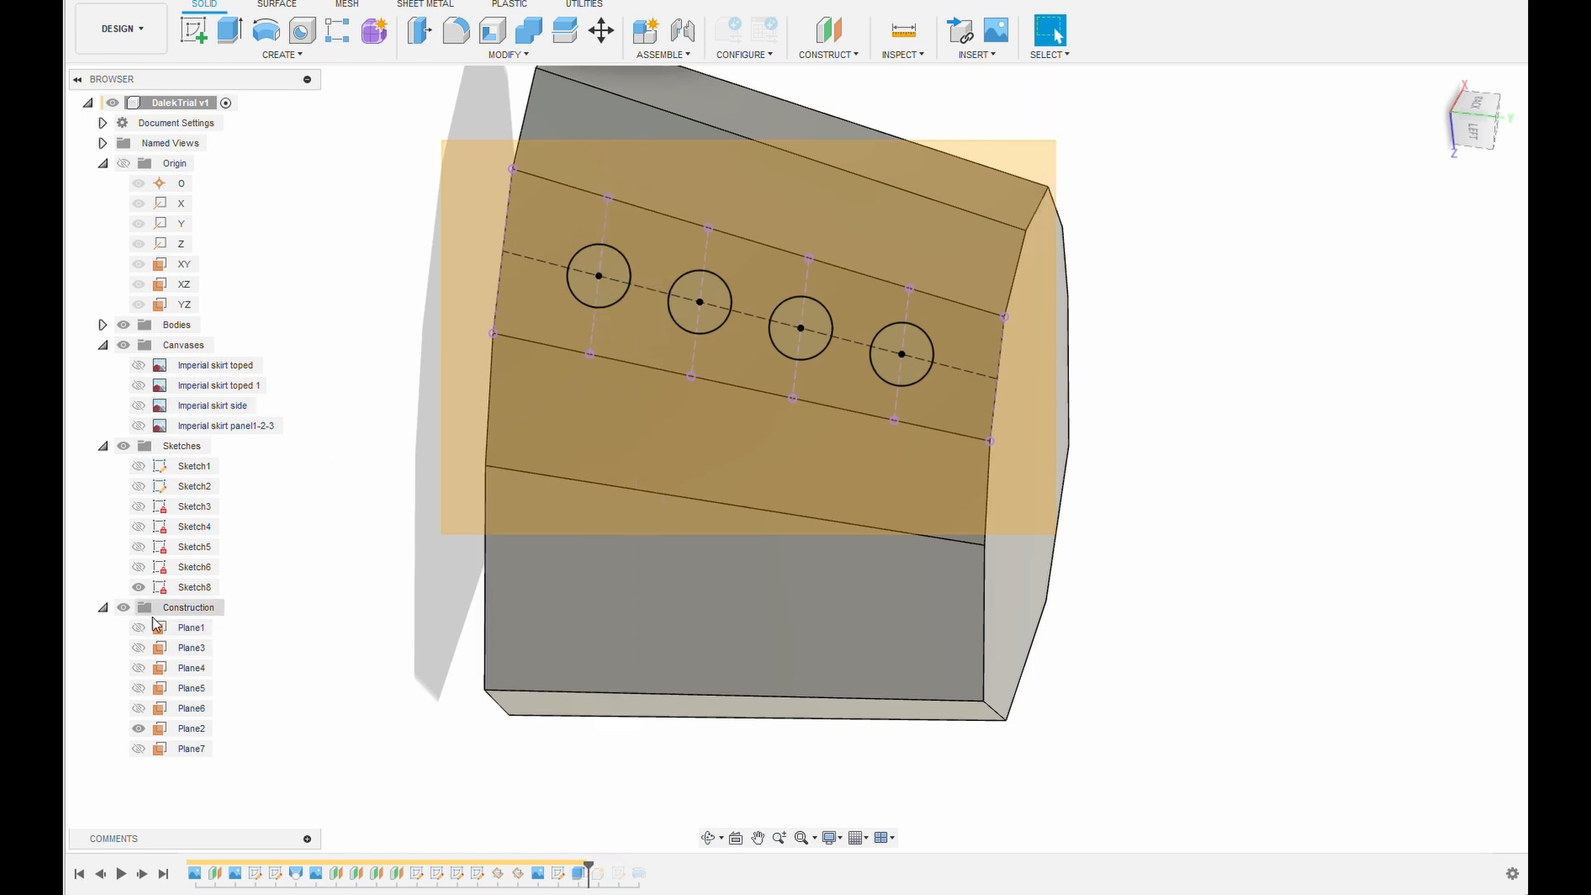
{"action": "left_click", "coordinate": [125, 609]}
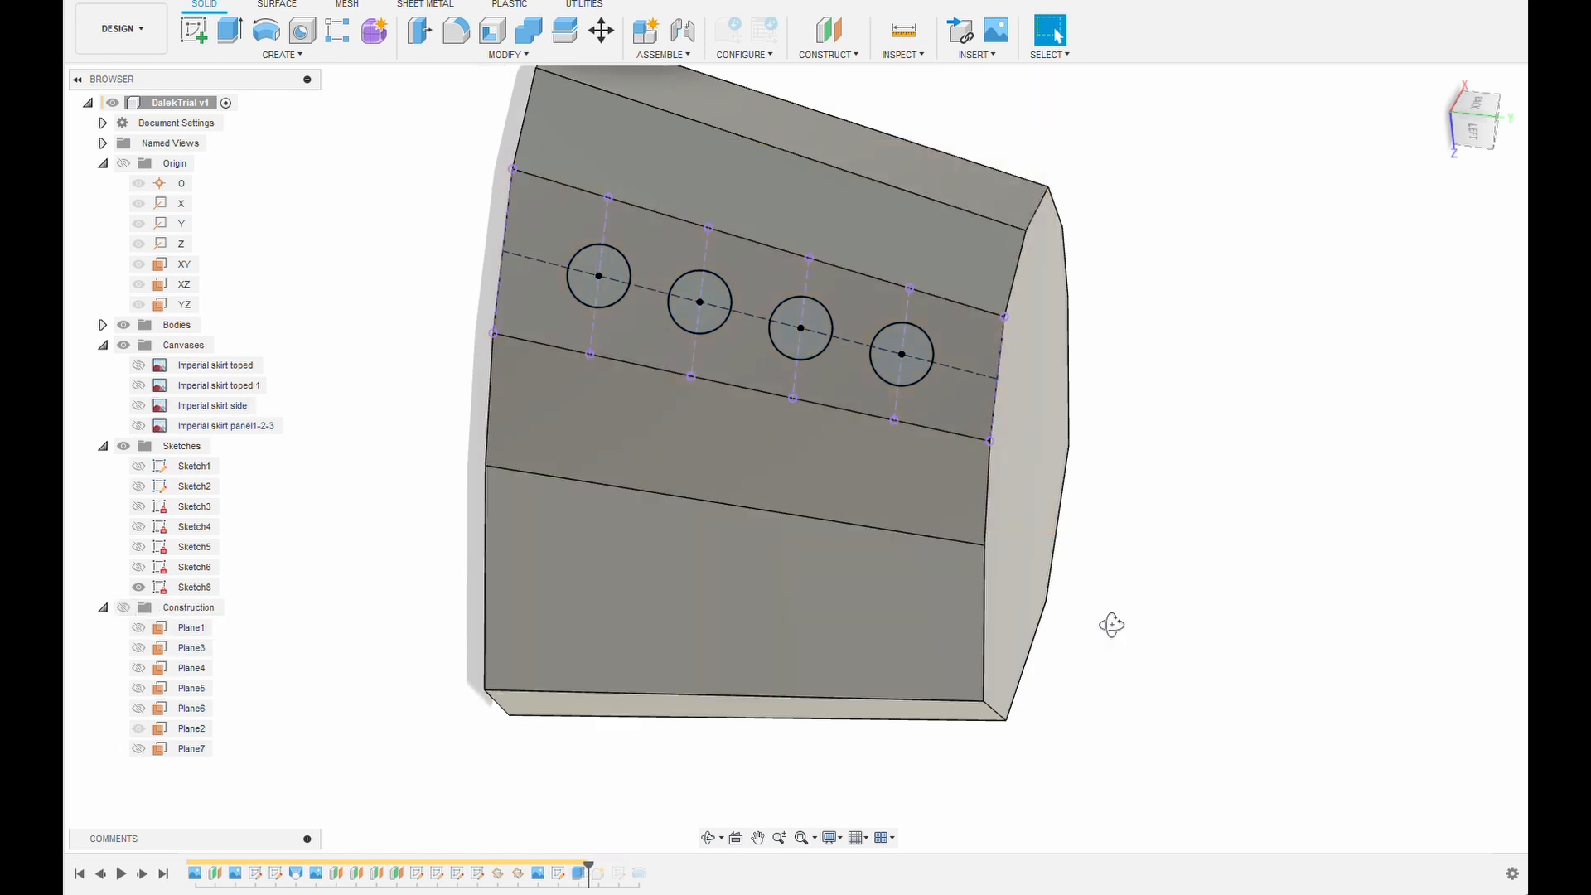
{"action": "middle_click_drag", "start_coordinate": [1111, 625], "coordinate": [918, 751], "text": "shift"}
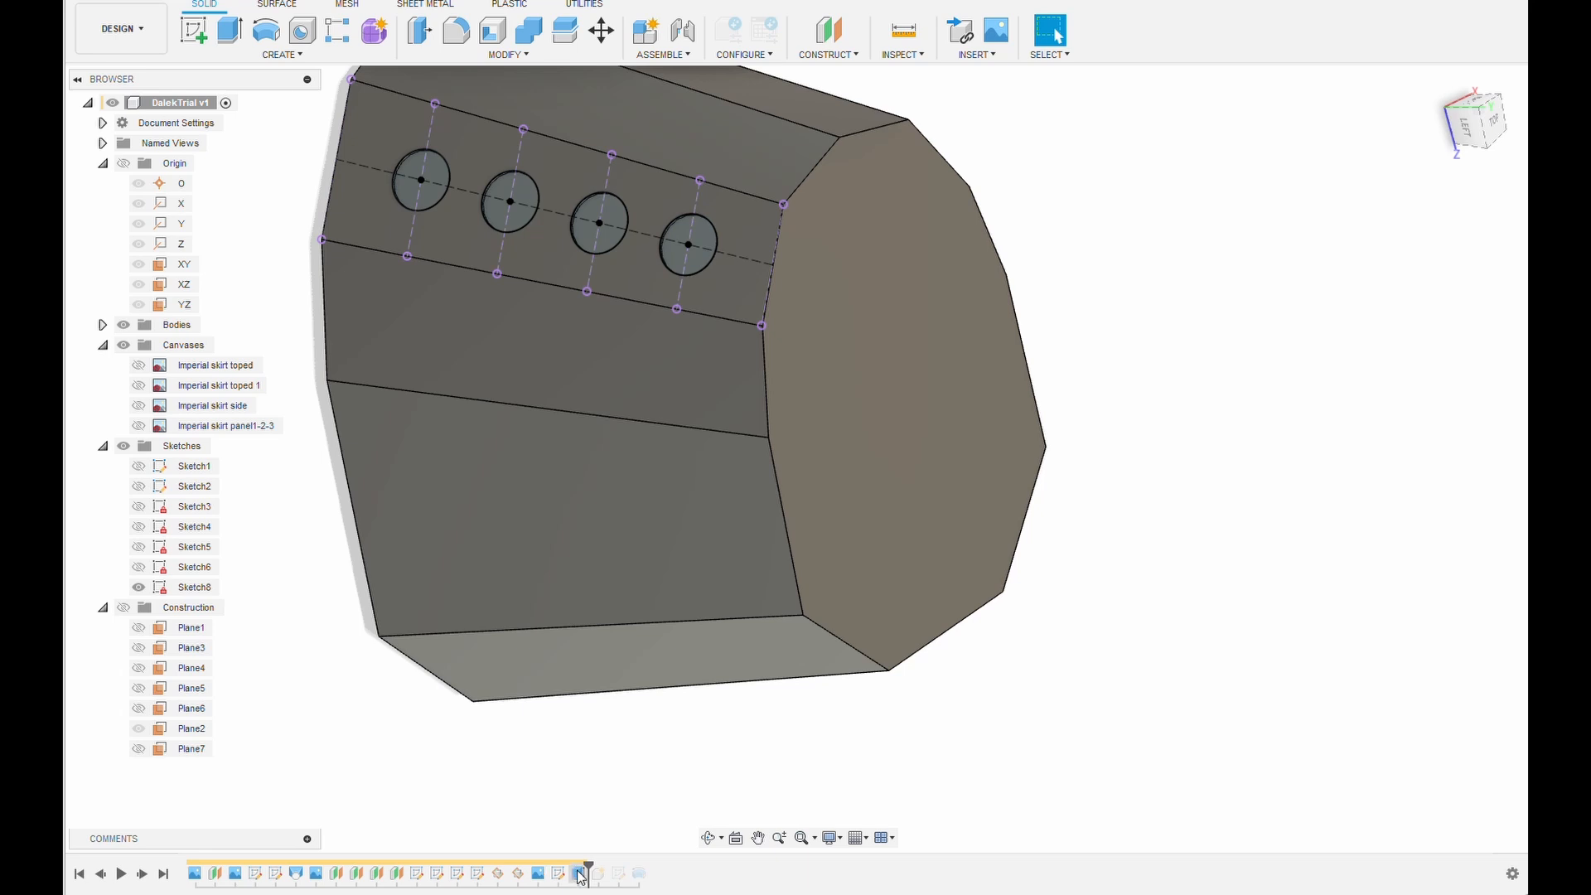
Open the circle cut extrusion for editing, clear its profiles and reselect all four circles on the panel
{"action": "double_click", "coordinate": [558, 874]}
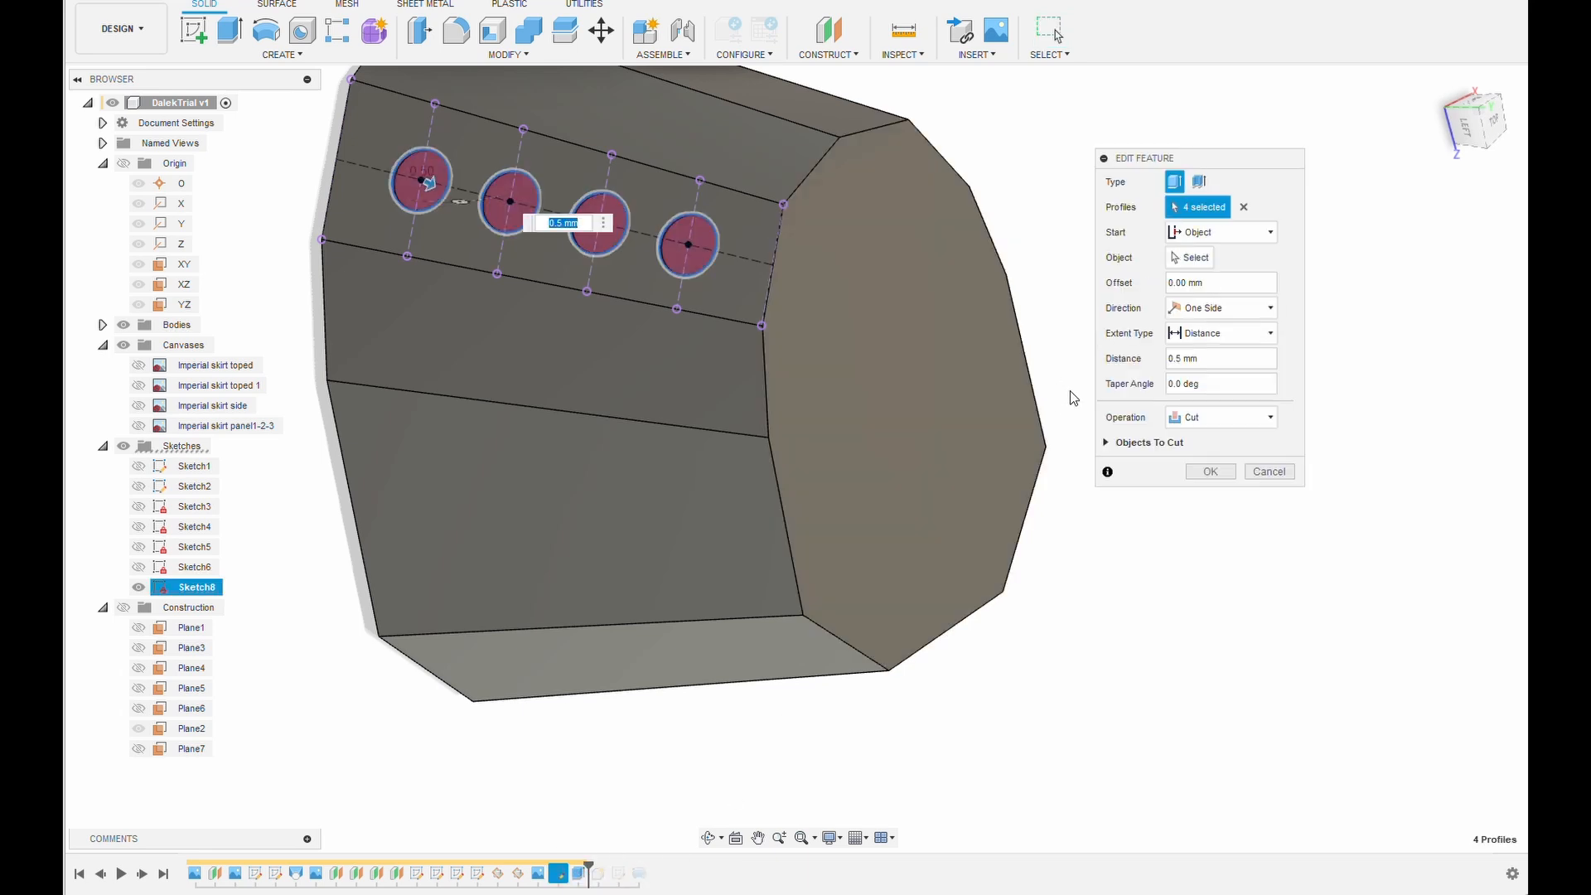
{"action": "left_click", "coordinate": [1243, 207]}
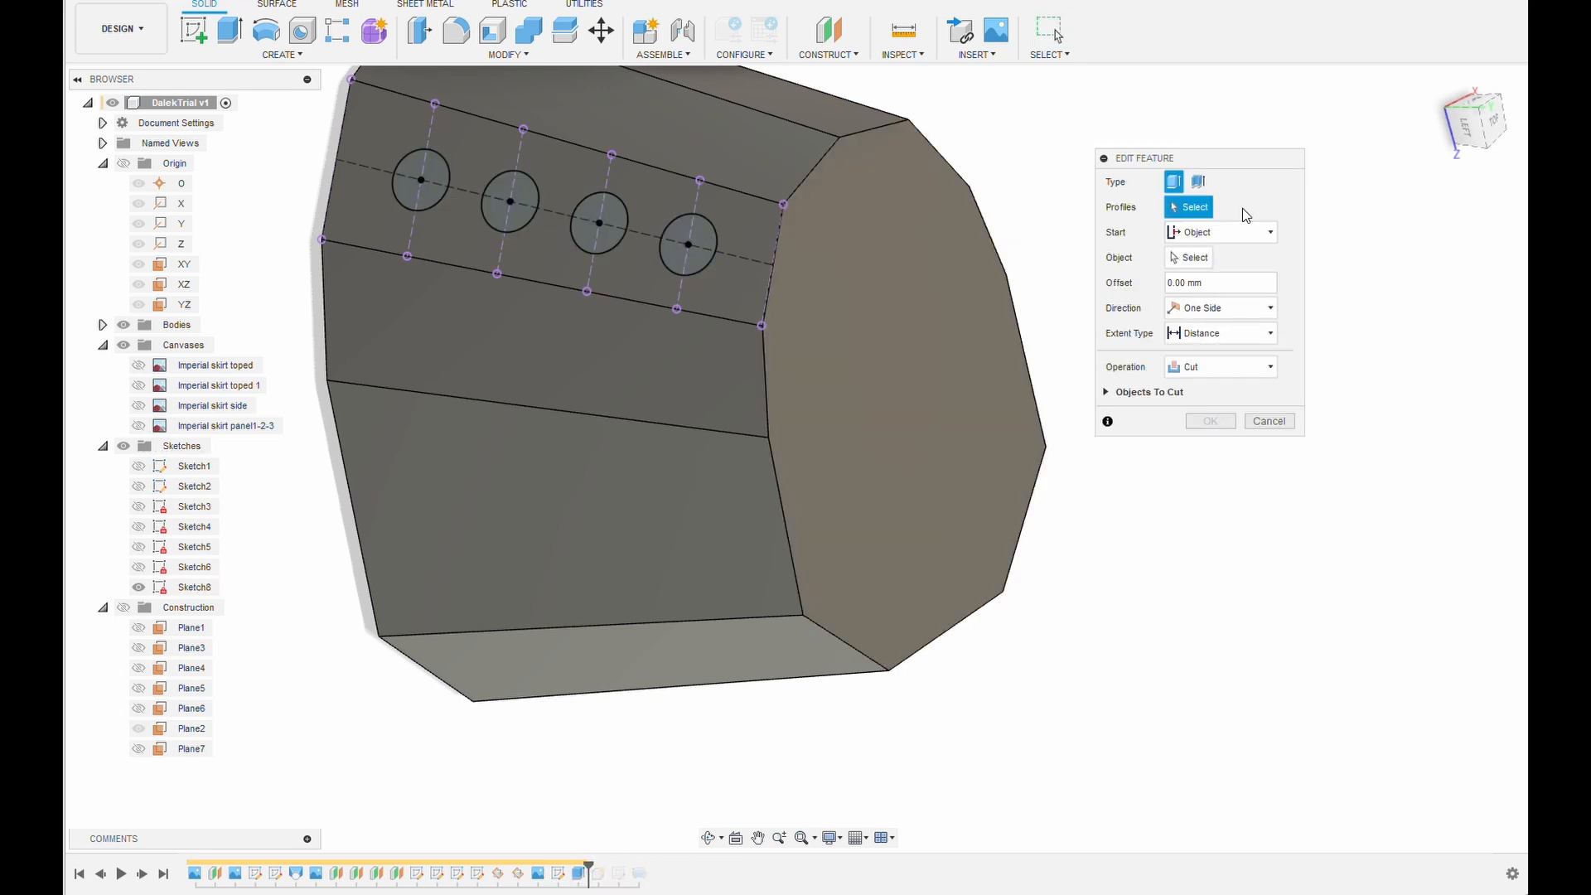
{"action": "left_click", "coordinate": [440, 178]}
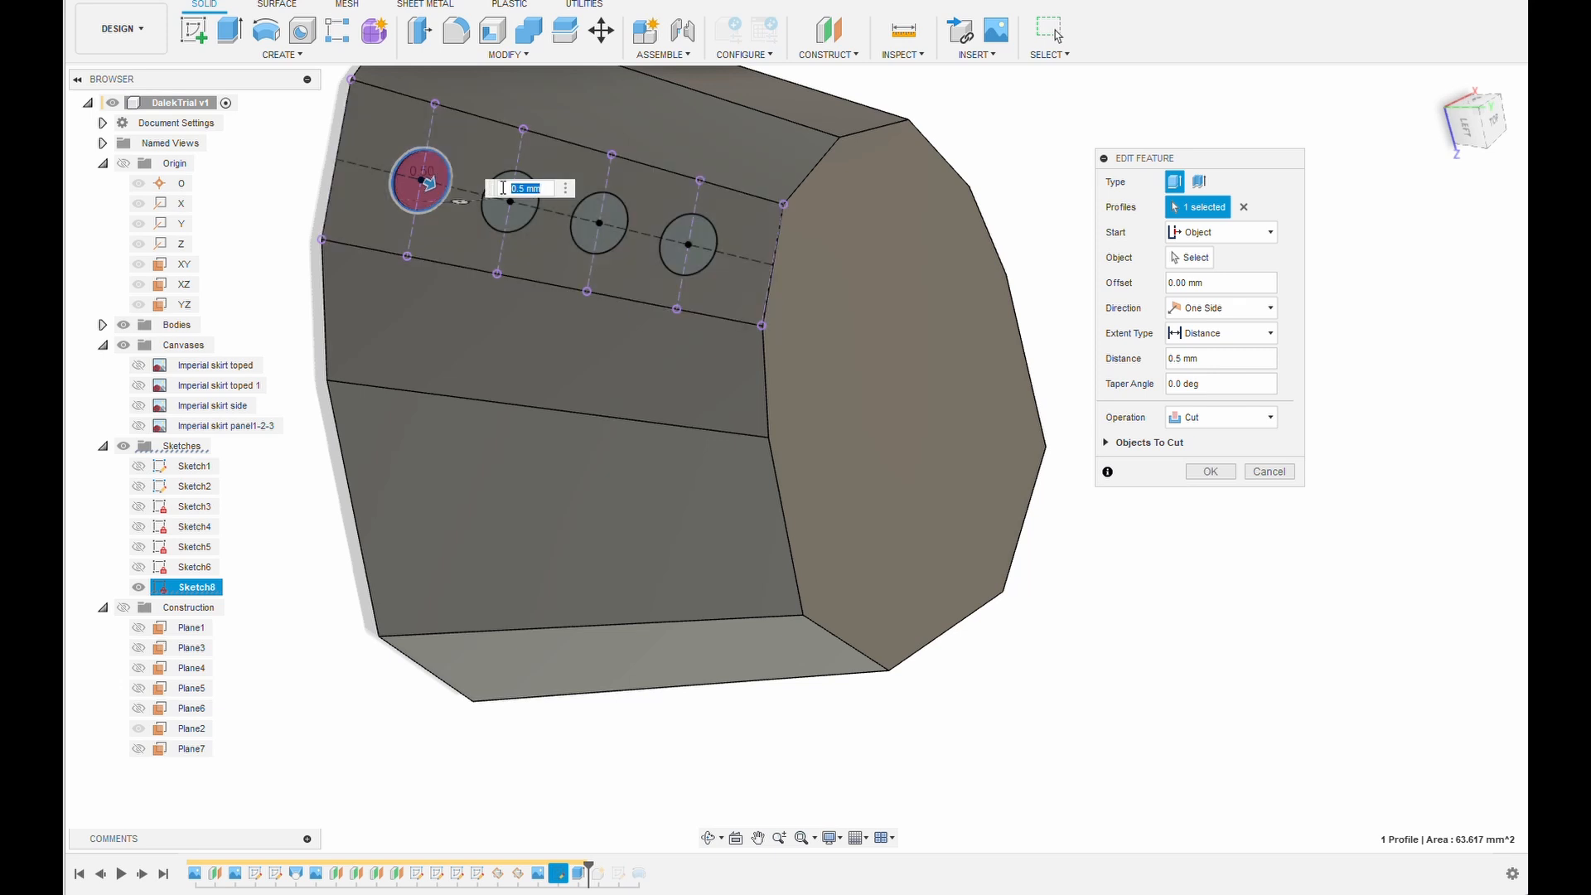
{"action": "left_click", "coordinate": [507, 199]}
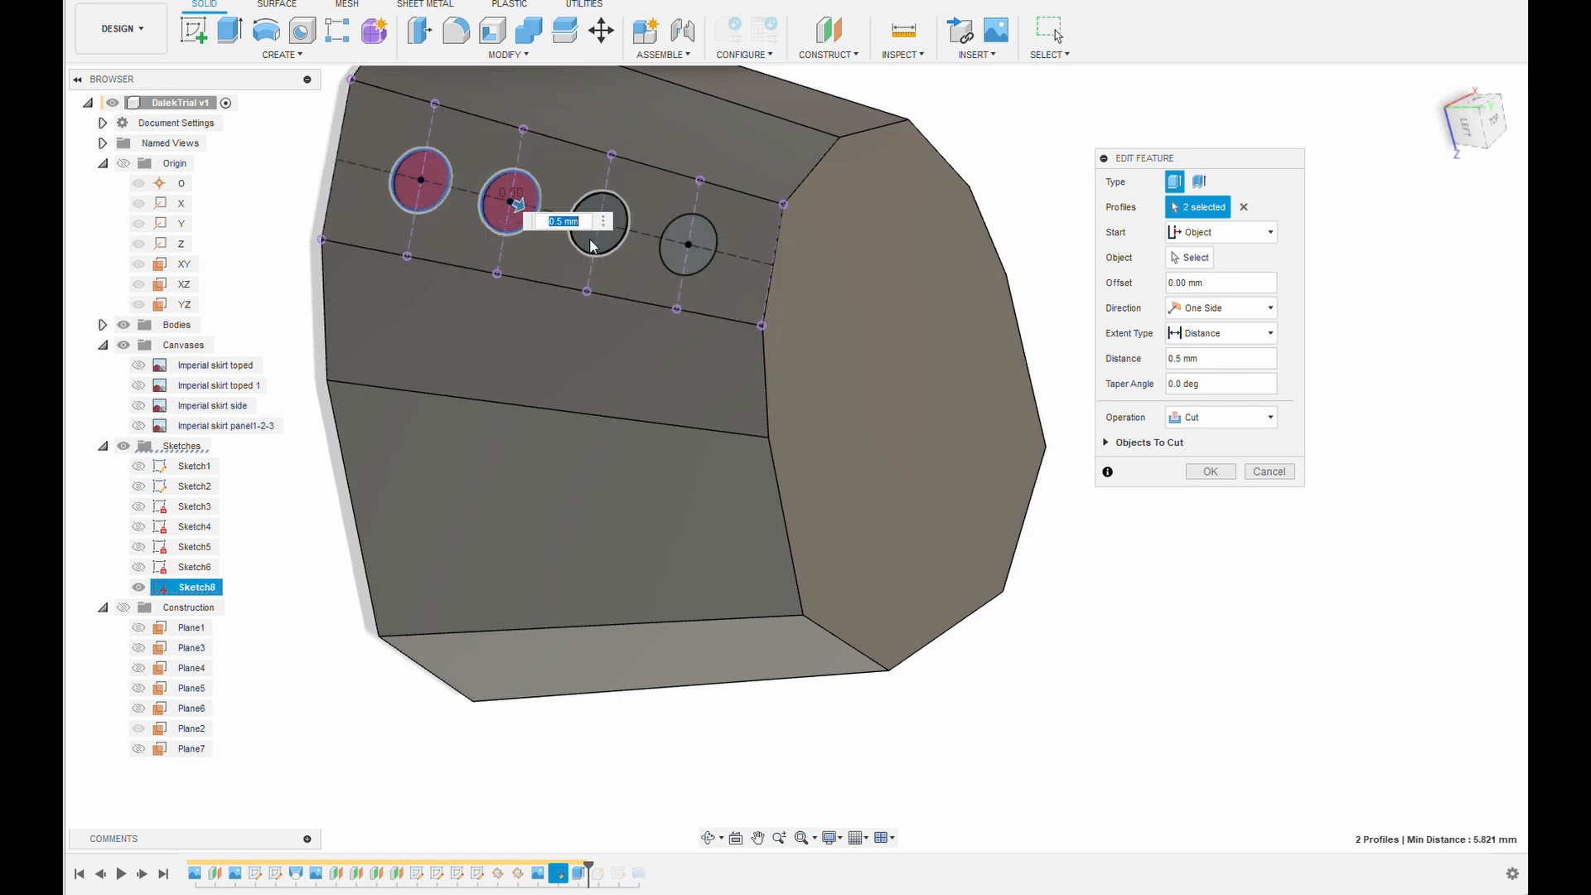
{"action": "left_click", "coordinate": [593, 243]}
{"action": "left_click", "coordinate": [704, 234]}
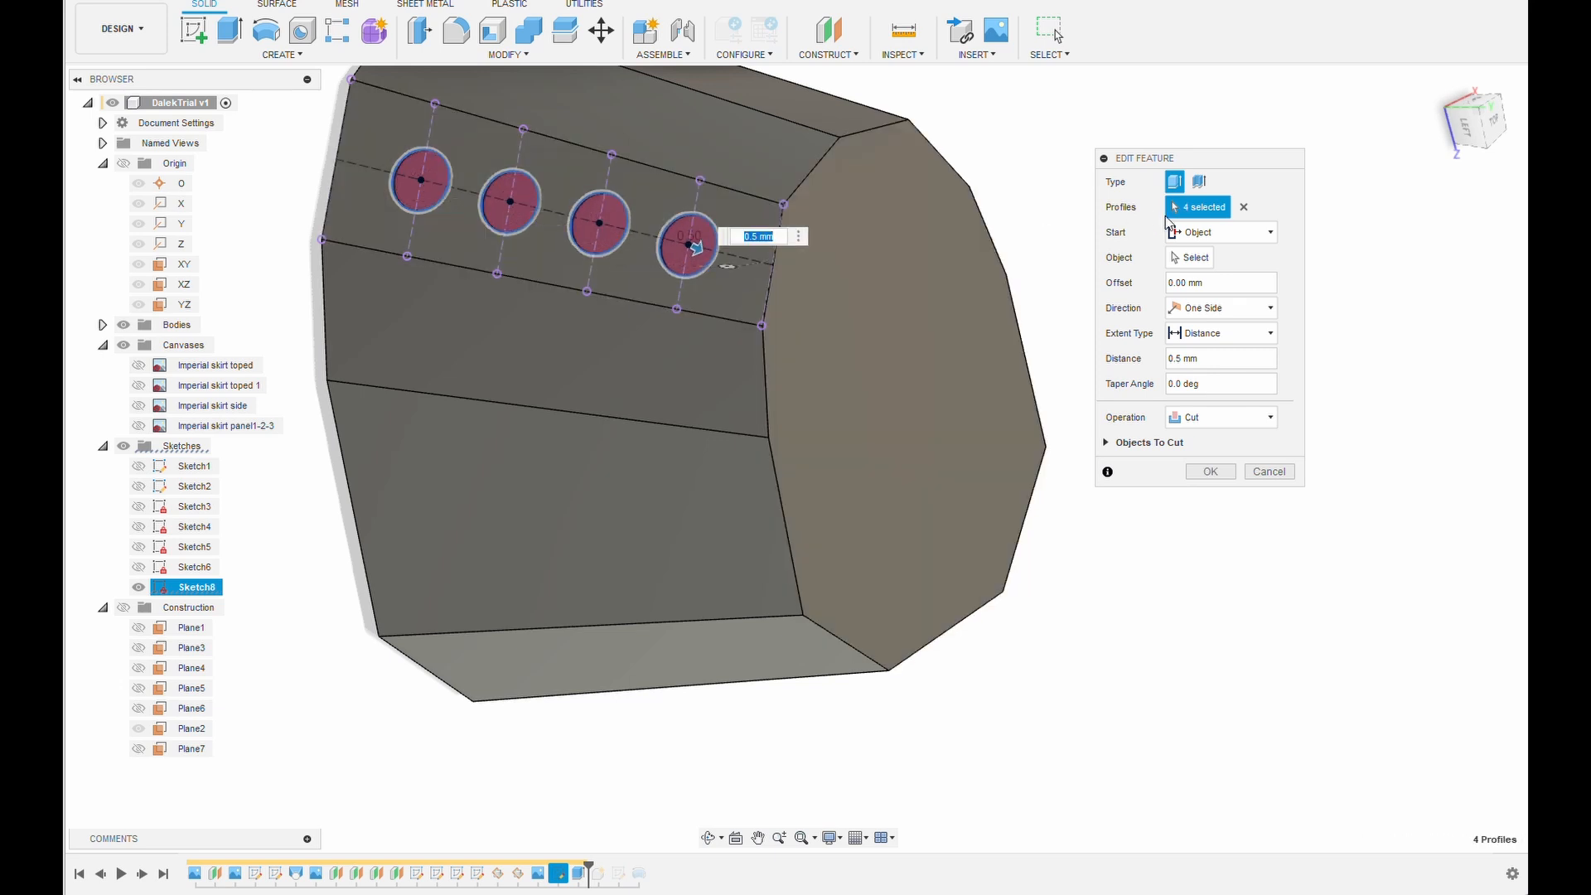
Set the cut's start option to Object and apply the edited extrusion
{"action": "left_click", "coordinate": [1201, 232]}
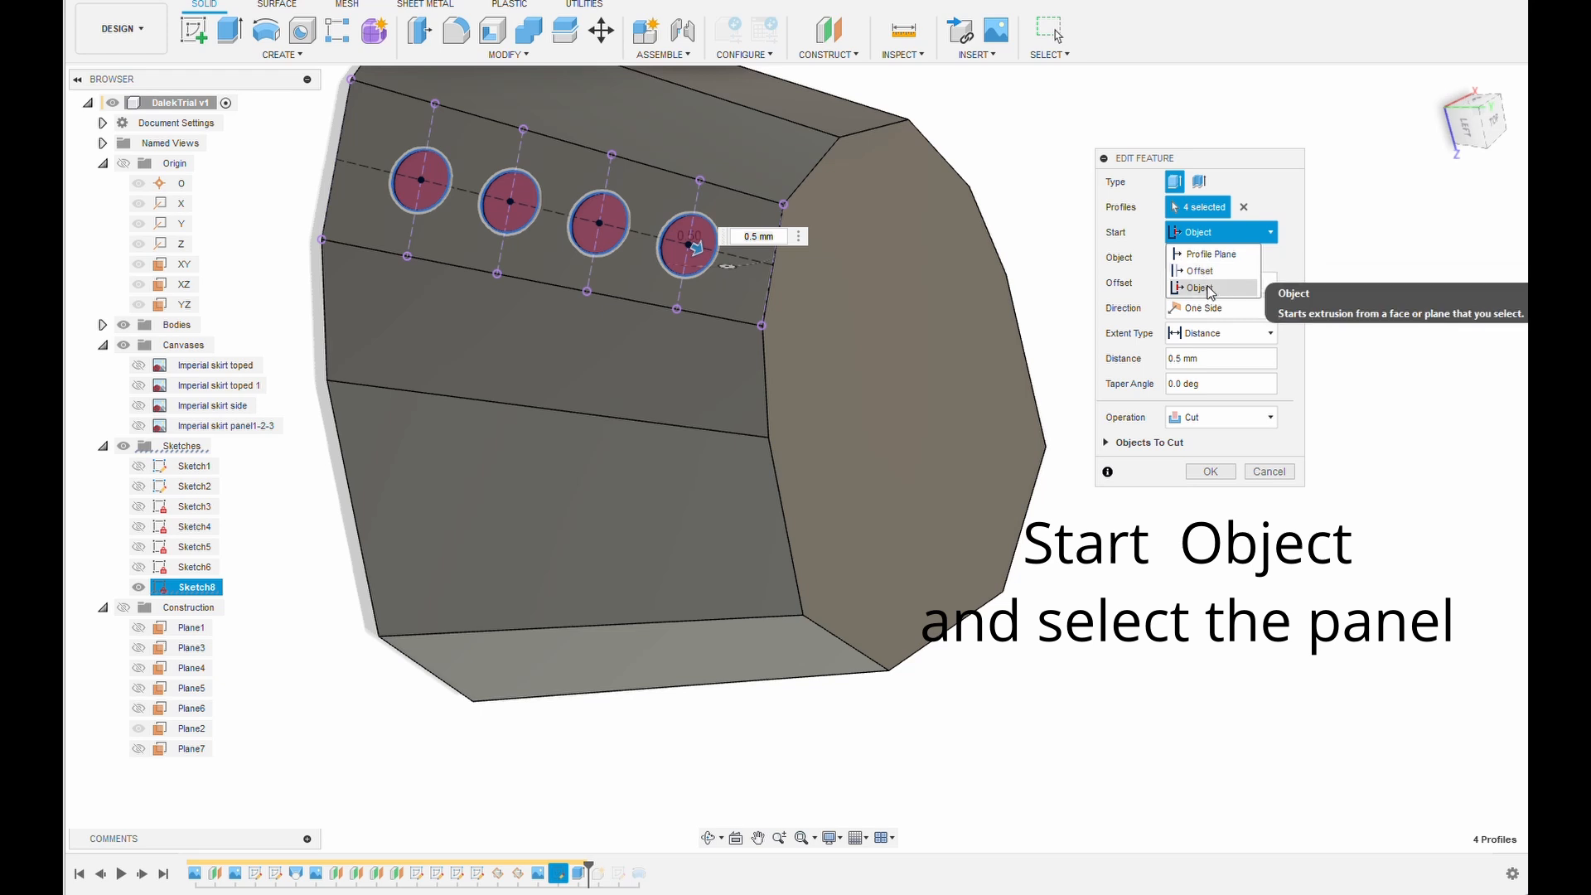
{"action": "left_click", "coordinate": [1199, 288]}
{"action": "left_click", "coordinate": [862, 222]}
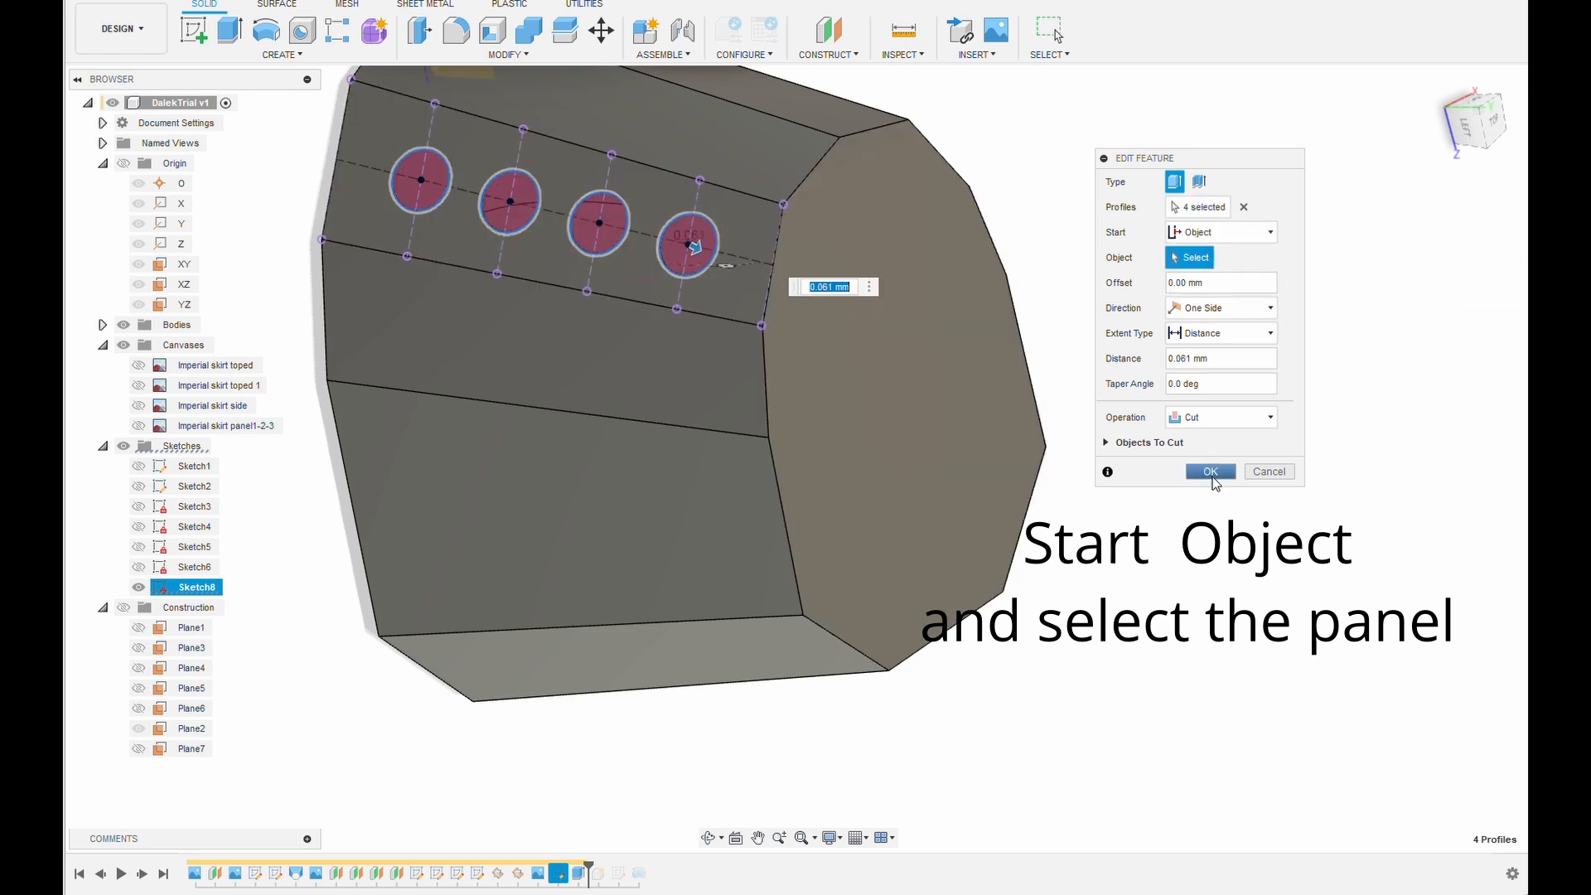
{"action": "left_click", "coordinate": [1211, 472]}
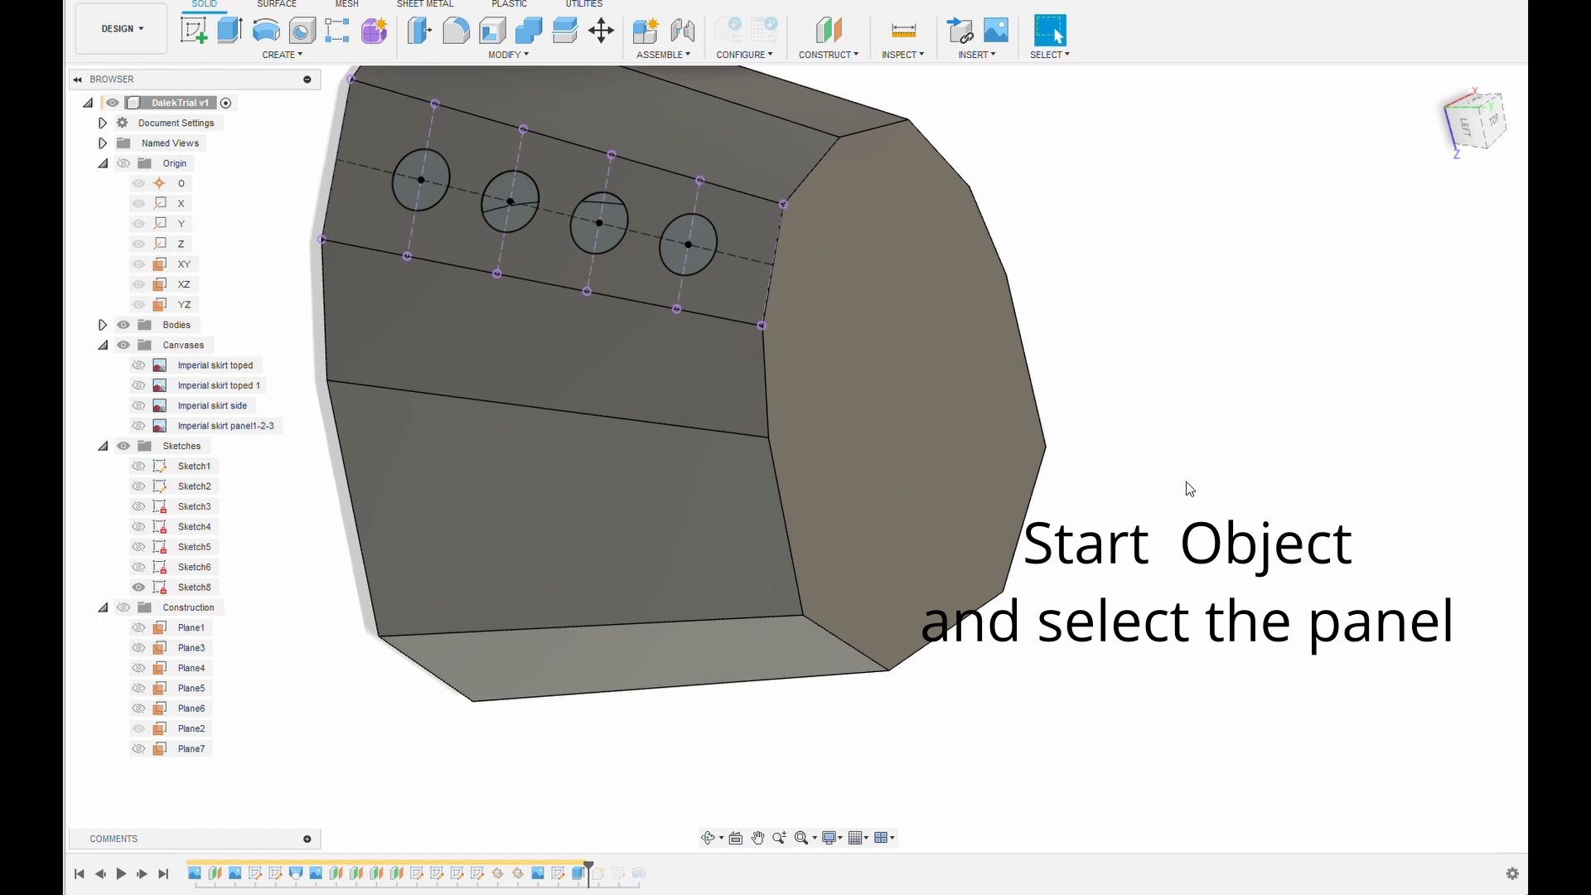
Reopen Extrude1 for editing and set its cut distance to 0.5 mm
{"action": "middle_click_drag", "start_coordinate": [1187, 500], "coordinate": [1310, 533], "text": "shift"}
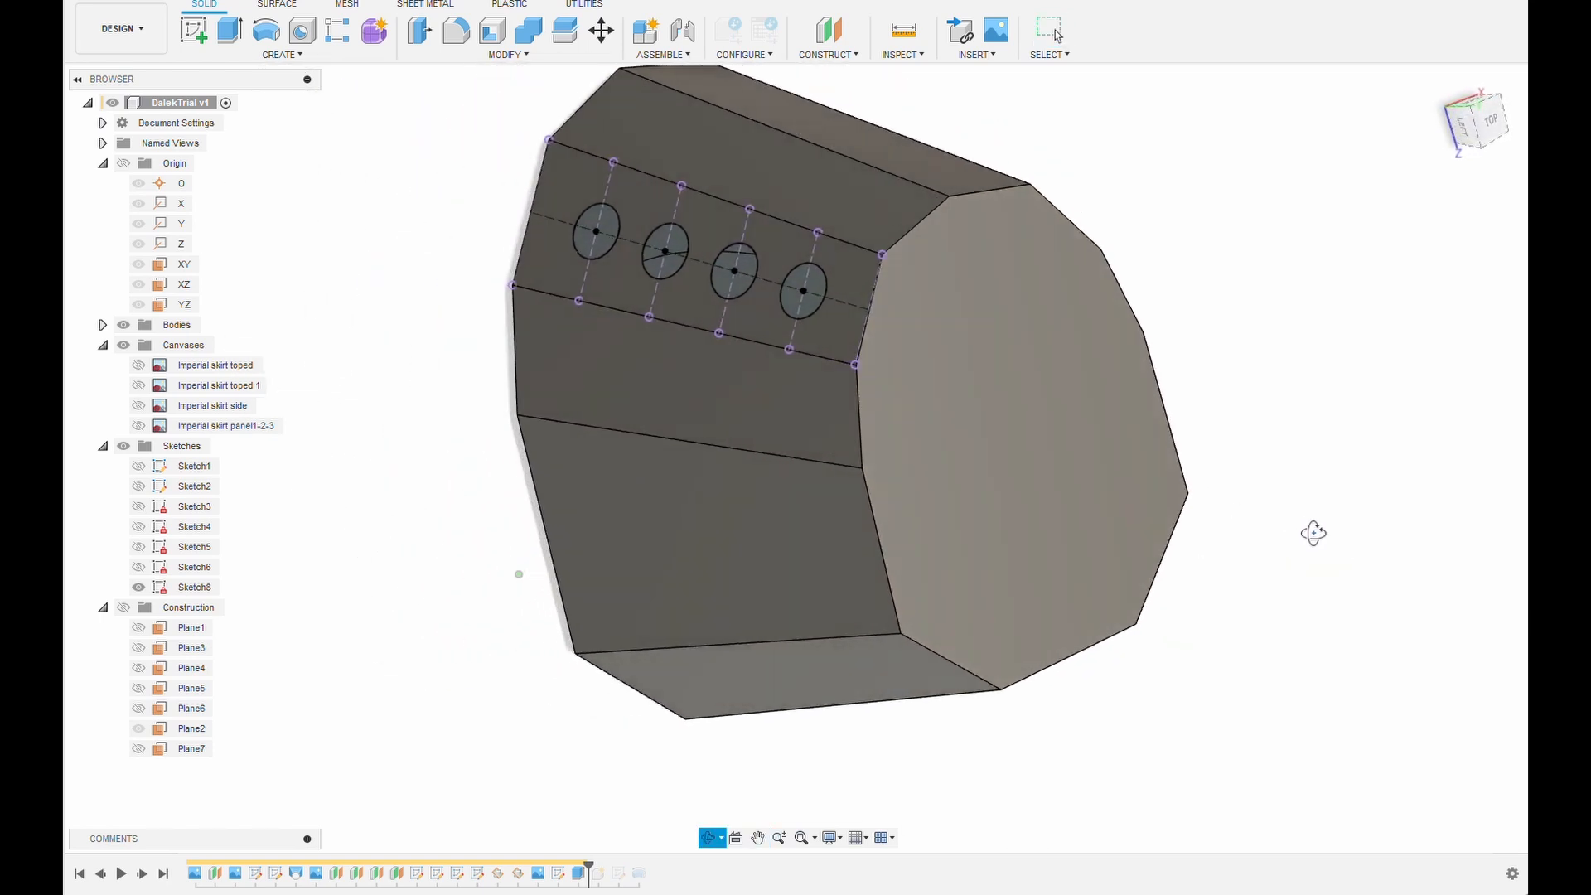
{"action": "right_click", "coordinate": [579, 875]}
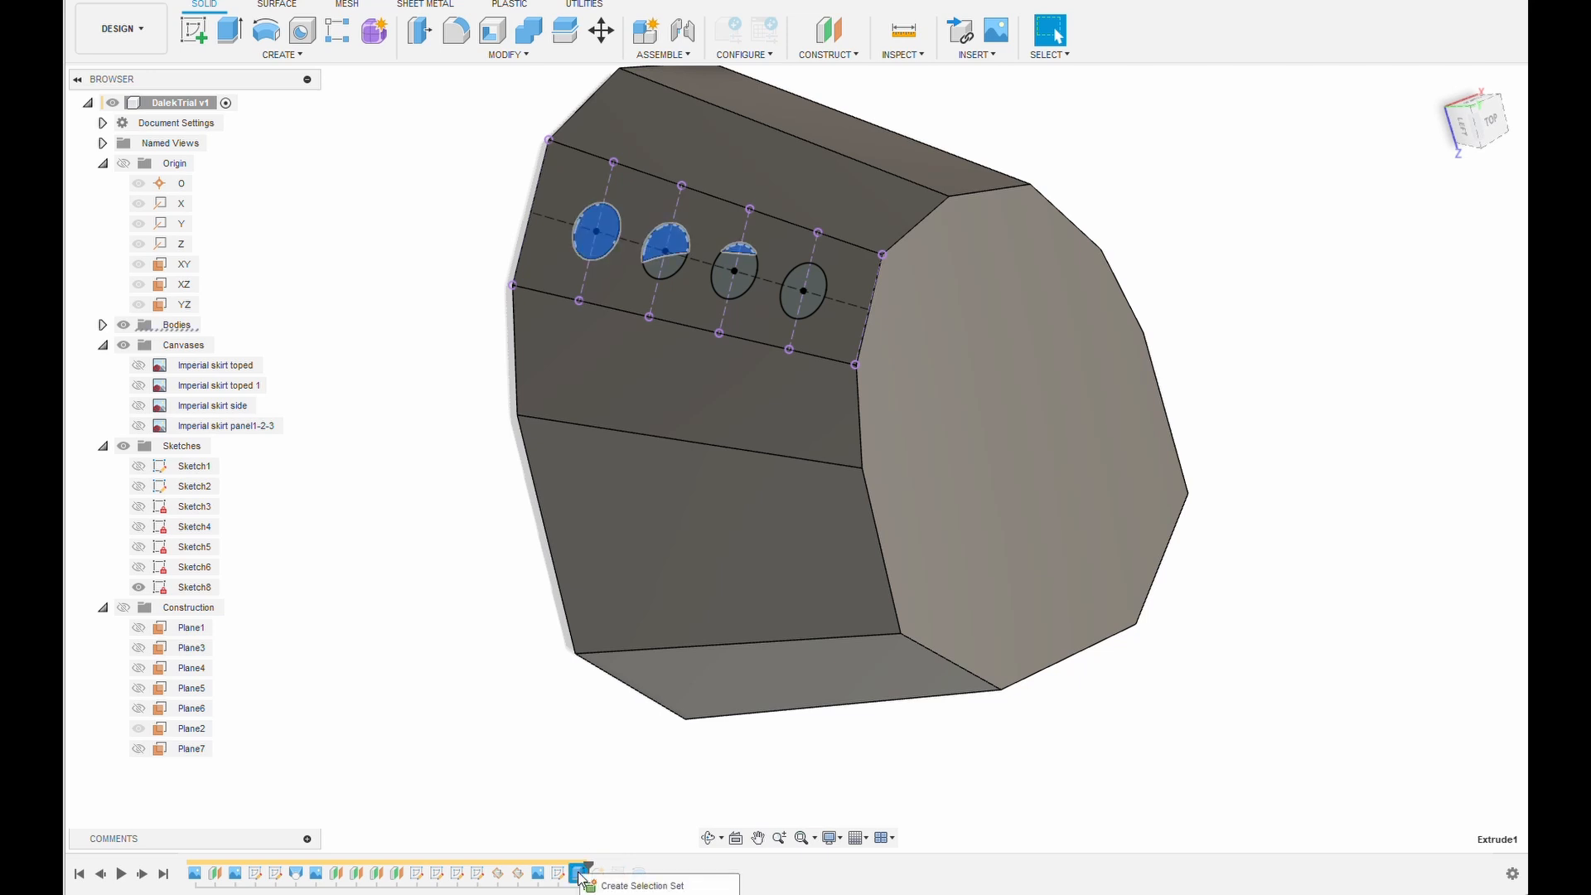
{"action": "double_click", "coordinate": [580, 876]}
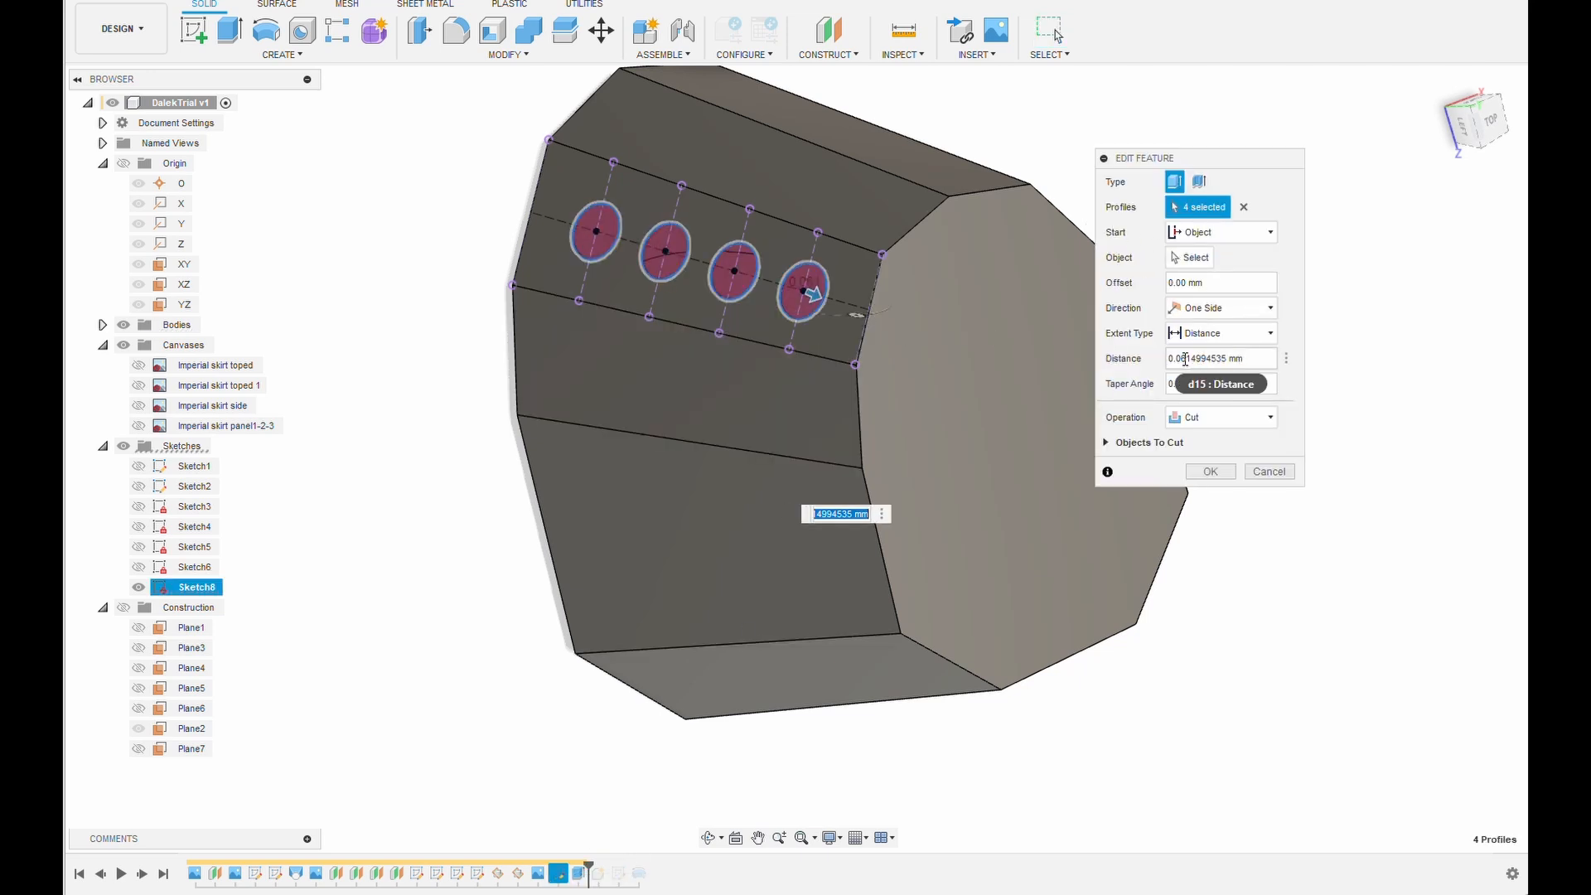
{"action": "left_click_drag", "start_coordinate": [1177, 358], "coordinate": [1303, 372]}
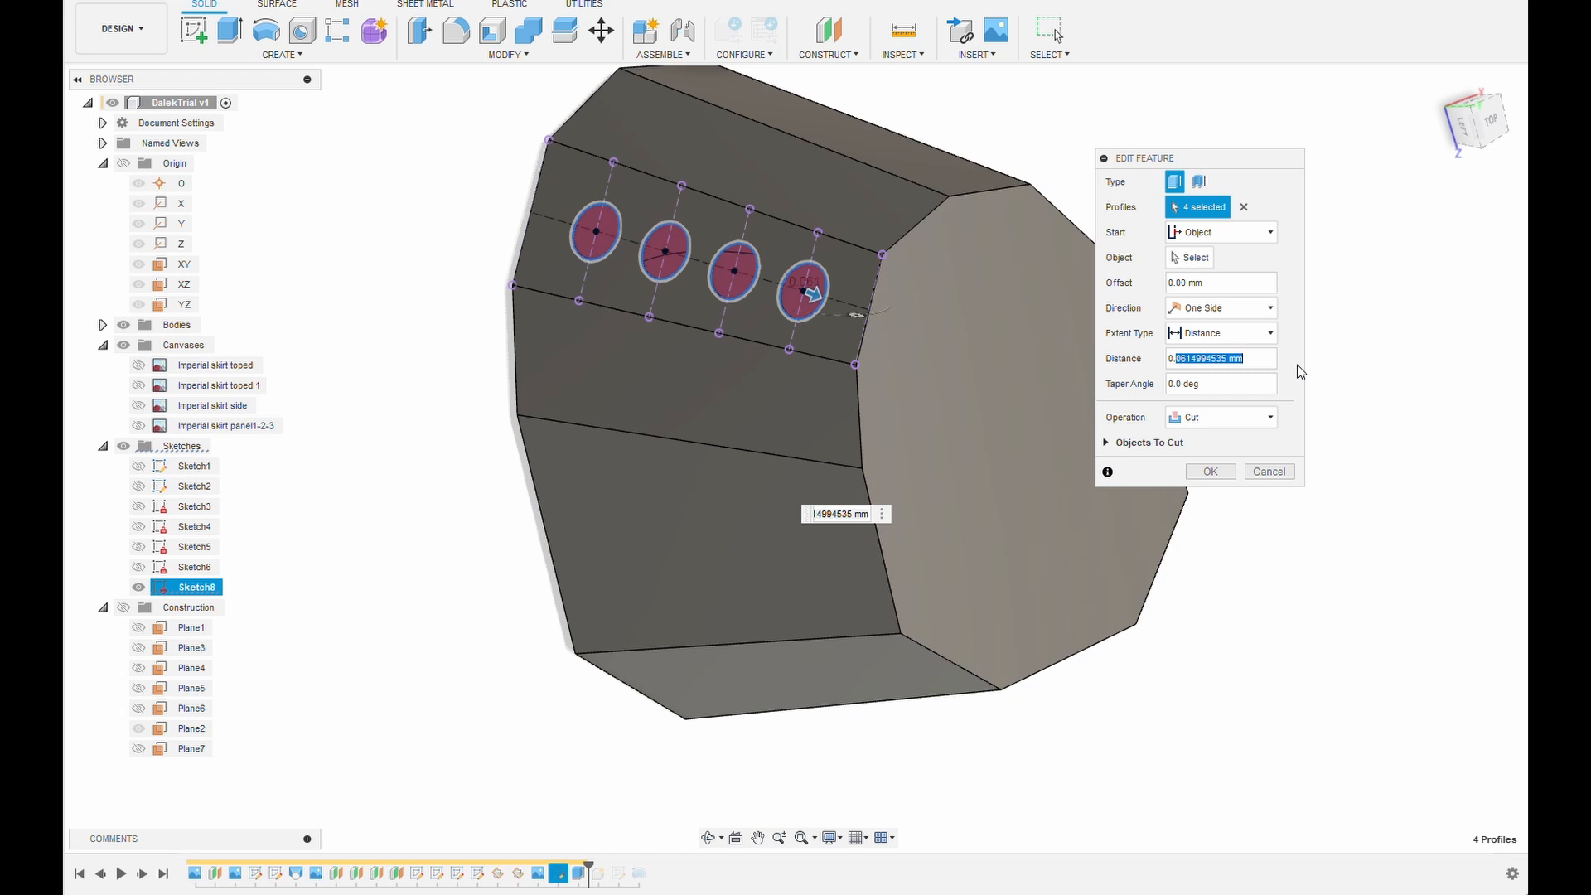
{"action": "type", "text": "5"}
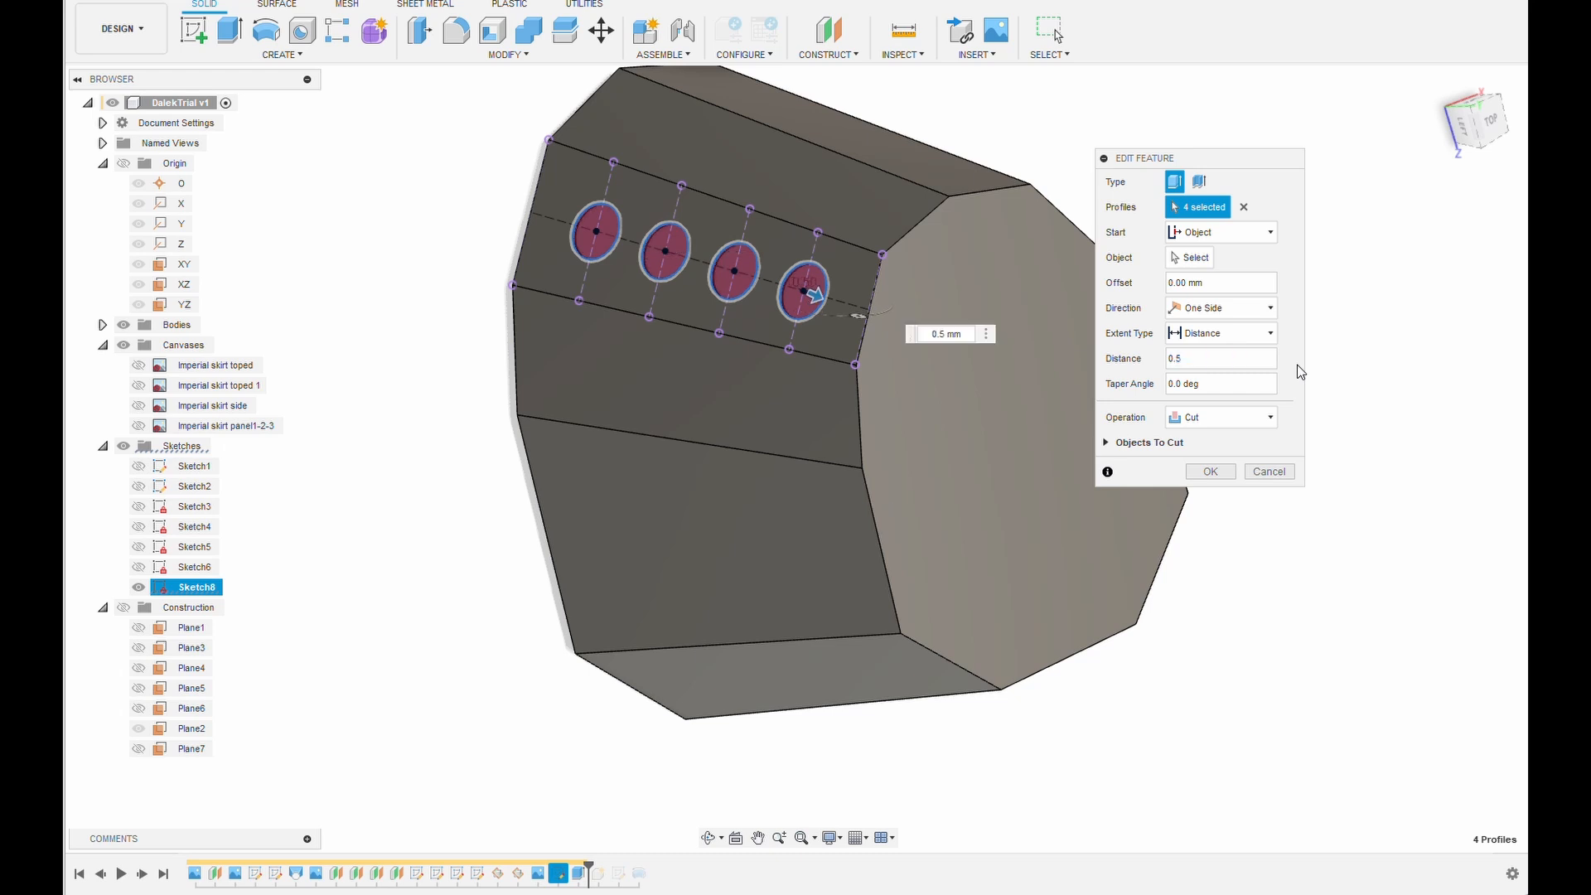
{"action": "key", "text": "Return"}
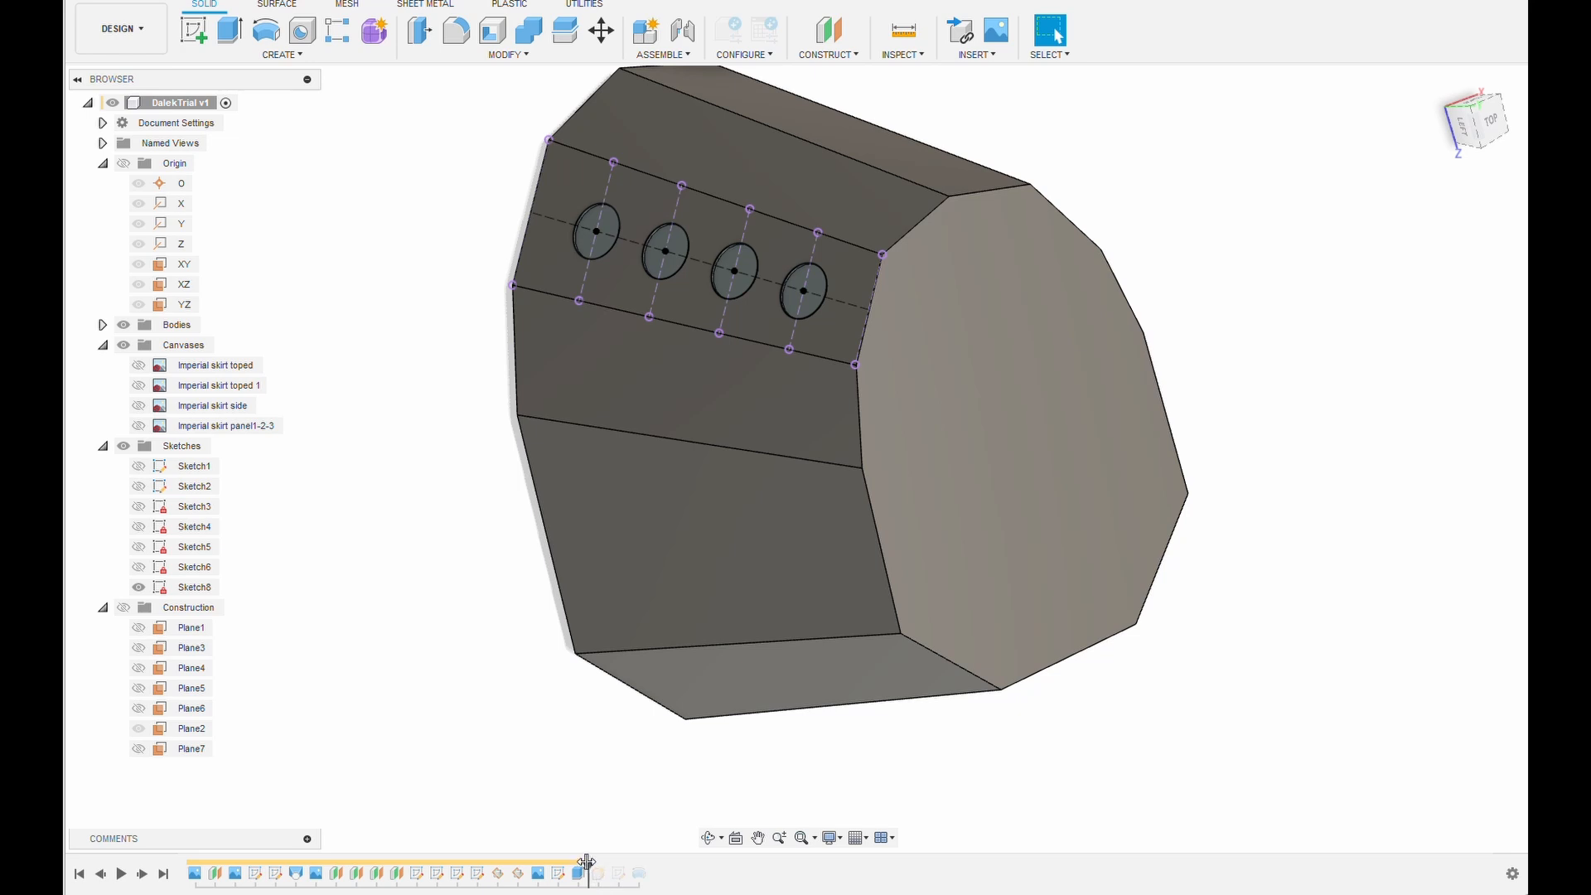
Roll the history forward past the Hemi component and its sketch, and make the component's Sketch1 visible
{"action": "left_click_drag", "start_coordinate": [587, 863], "coordinate": [622, 870]}
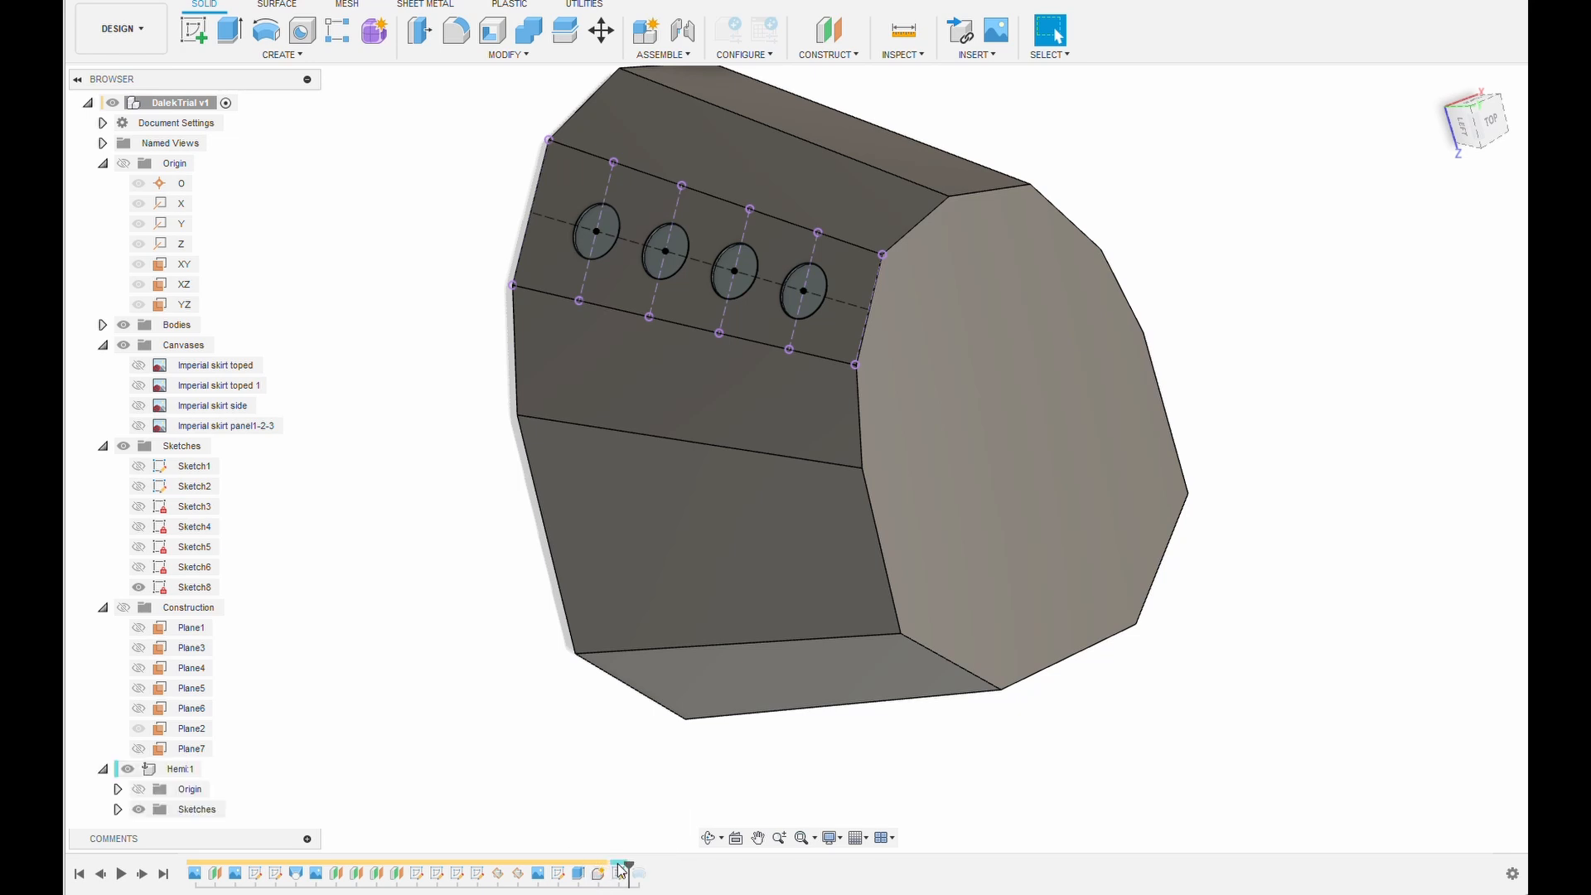
{"action": "scroll", "coordinate": [439, 649], "scroll_direction": "down", "scroll_amount": 3}
{"action": "middle_click_drag", "start_coordinate": [764, 592], "coordinate": [978, 745]}
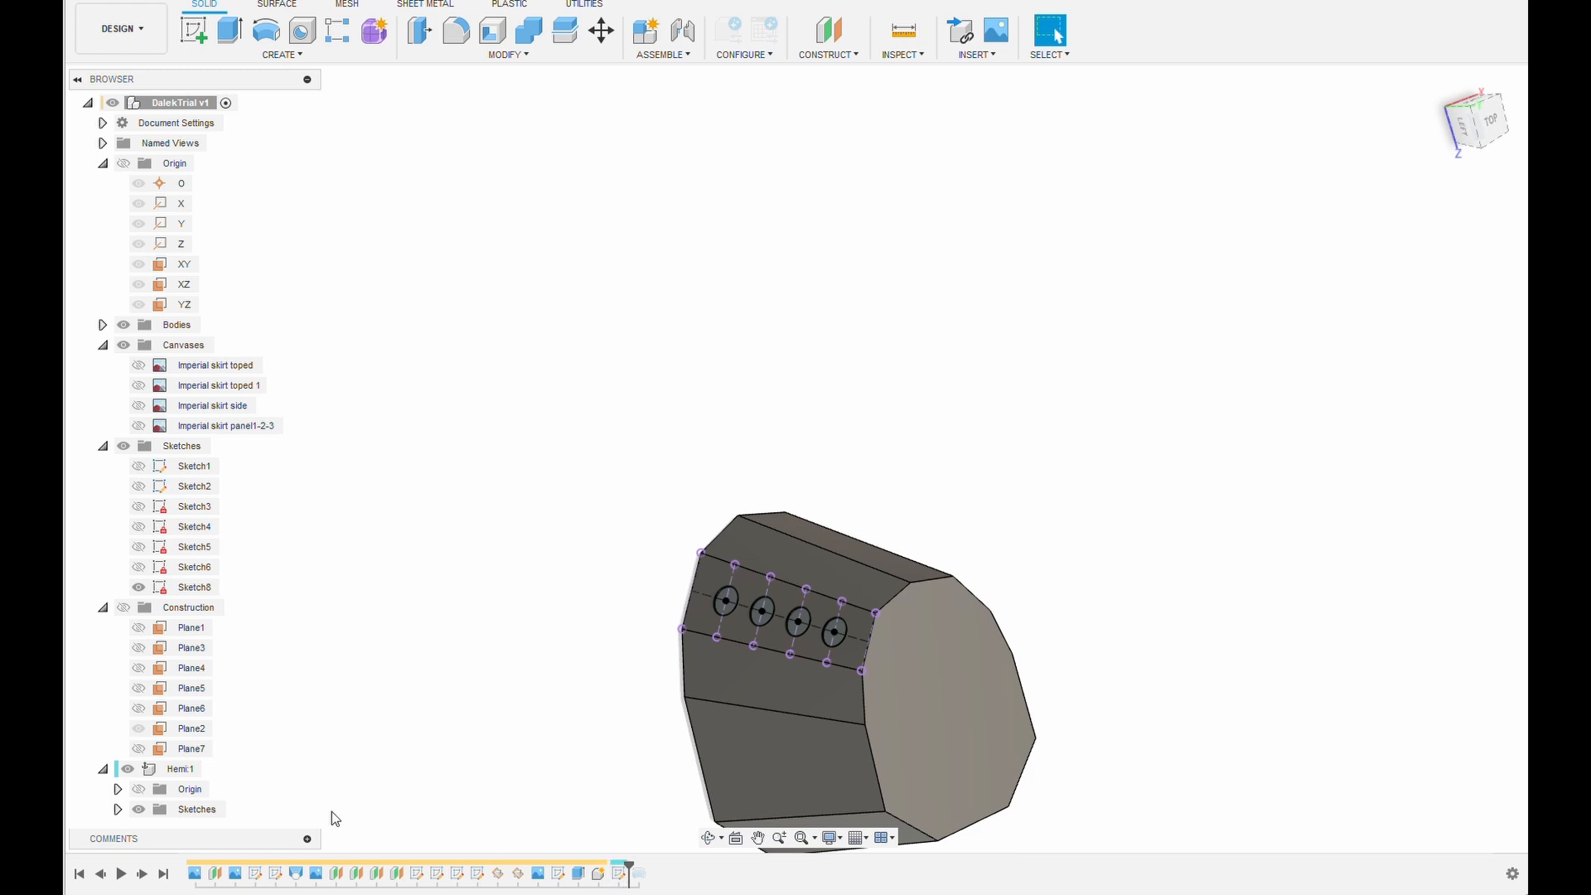
{"action": "left_click", "coordinate": [118, 810]}
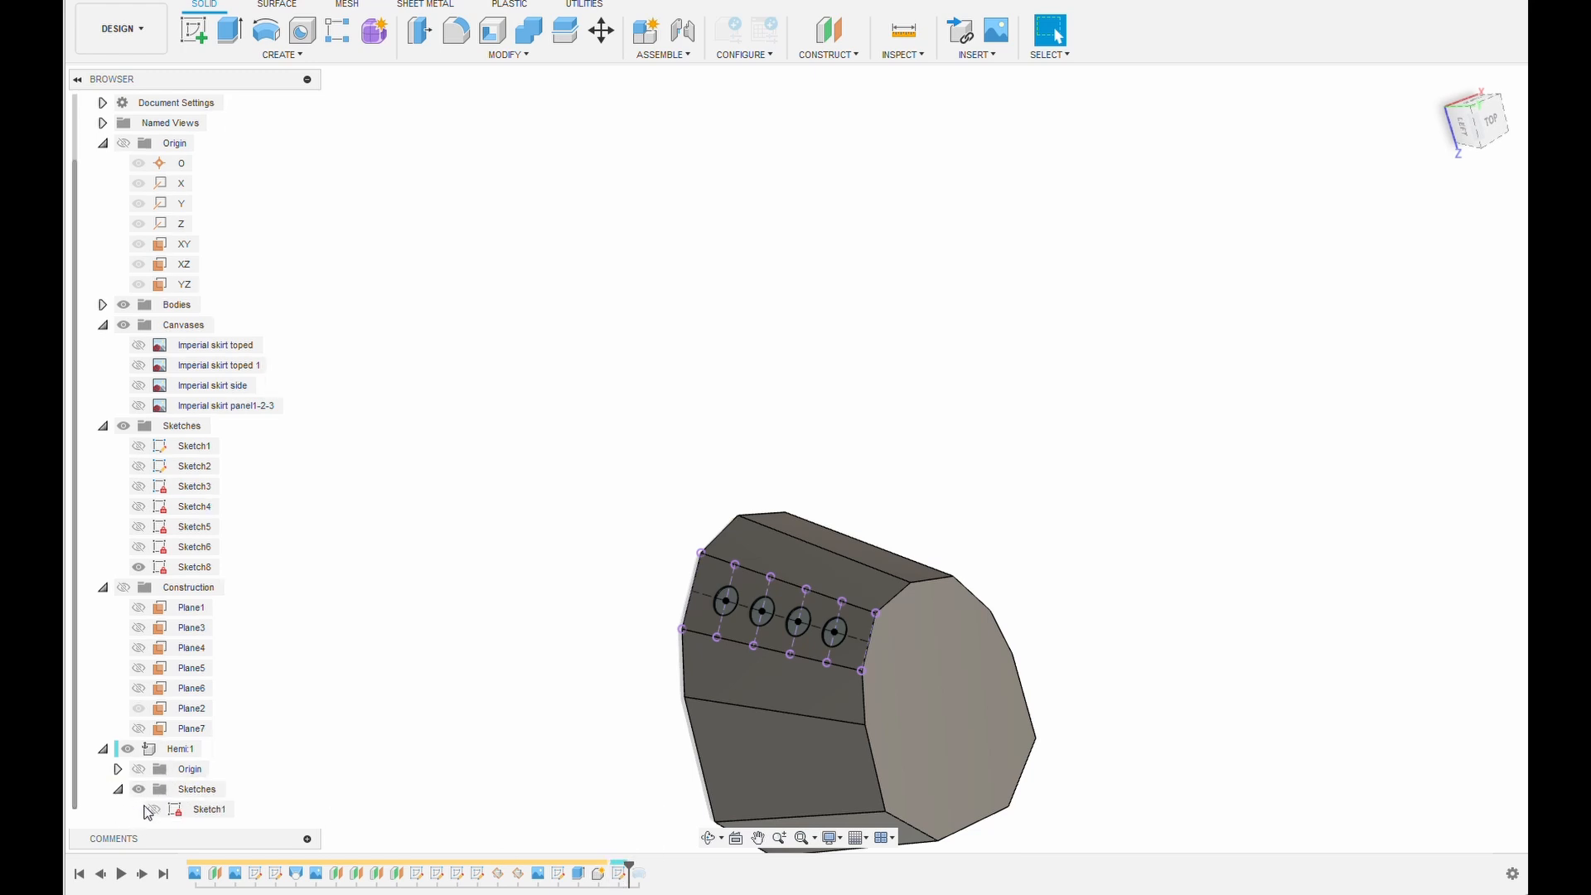
{"action": "left_click", "coordinate": [151, 810]}
{"action": "scroll", "coordinate": [743, 387], "scroll_direction": "up", "scroll_amount": 4}
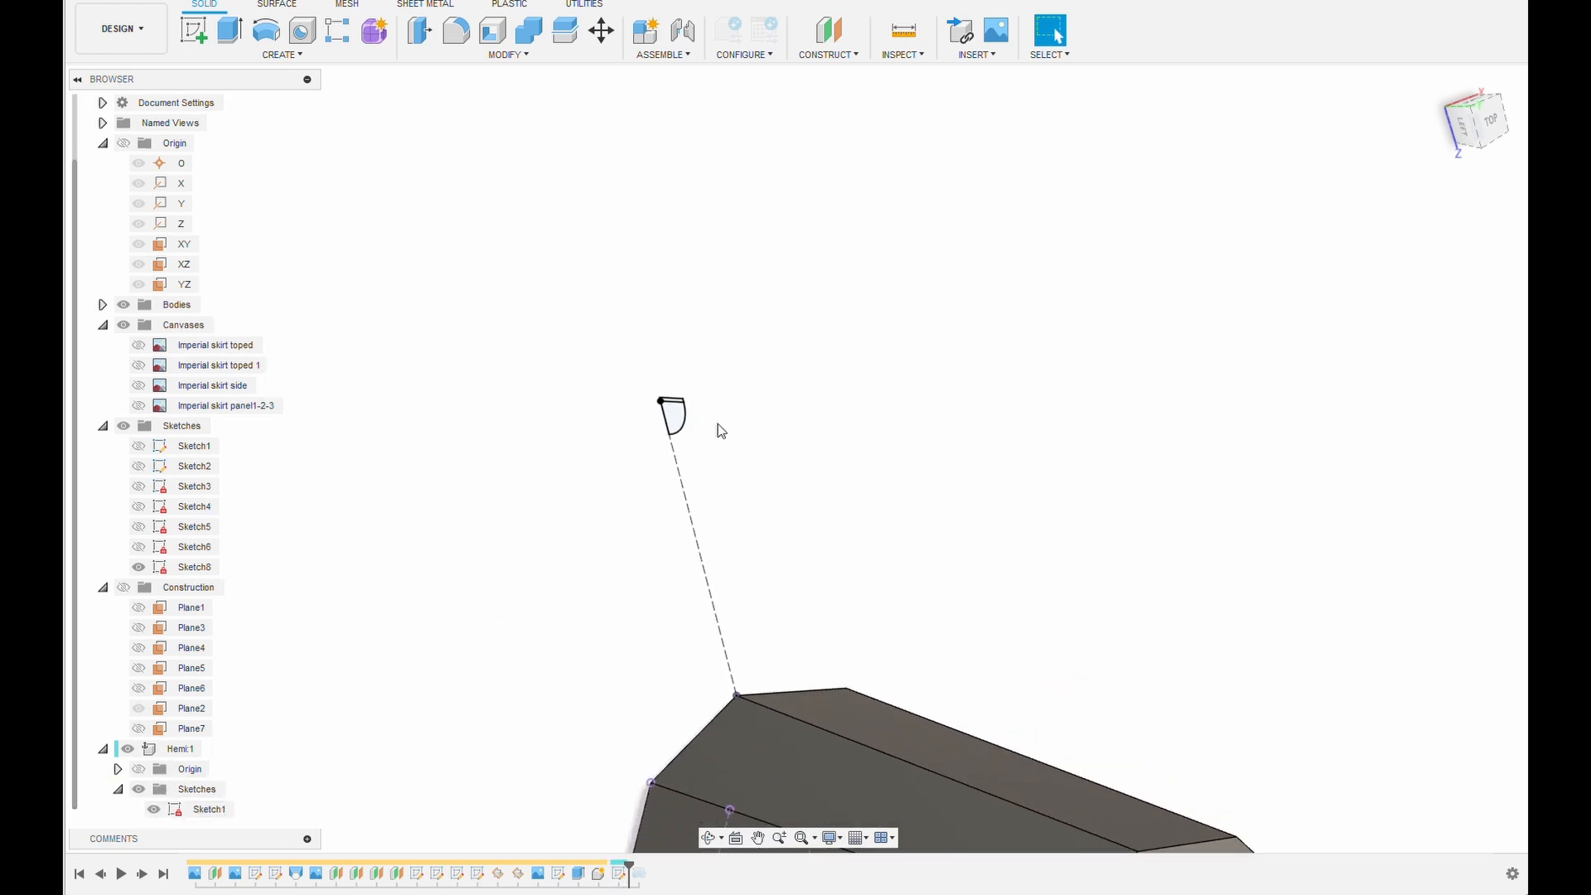
Inspect the Hemi component's dimensioned profile sketch, close it, and roll the history forward past the revolved dome
{"action": "mouse_move", "coordinate": [755, 520]}
{"action": "middle_mouse_down", "text": "shift"}
{"action": "mouse_move", "coordinate": [824, 475]}
{"action": "mouse_move", "coordinate": [826, 606]}
{"action": "middle_mouse_up", "text": "shift"}
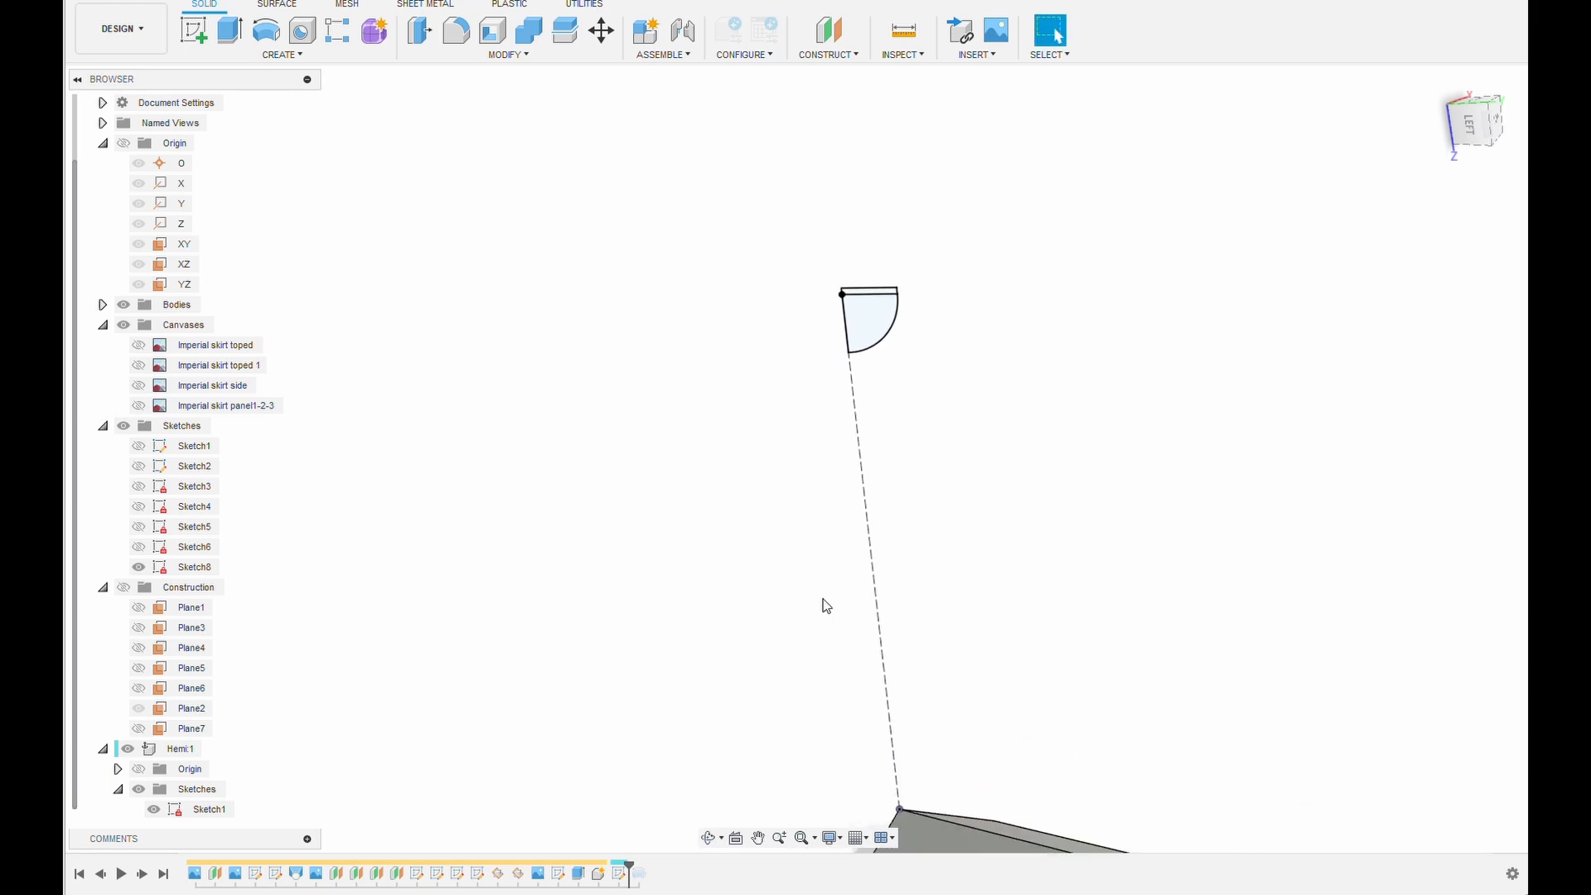
{"action": "left_click", "coordinate": [624, 873]}
{"action": "double_click", "coordinate": [624, 872]}
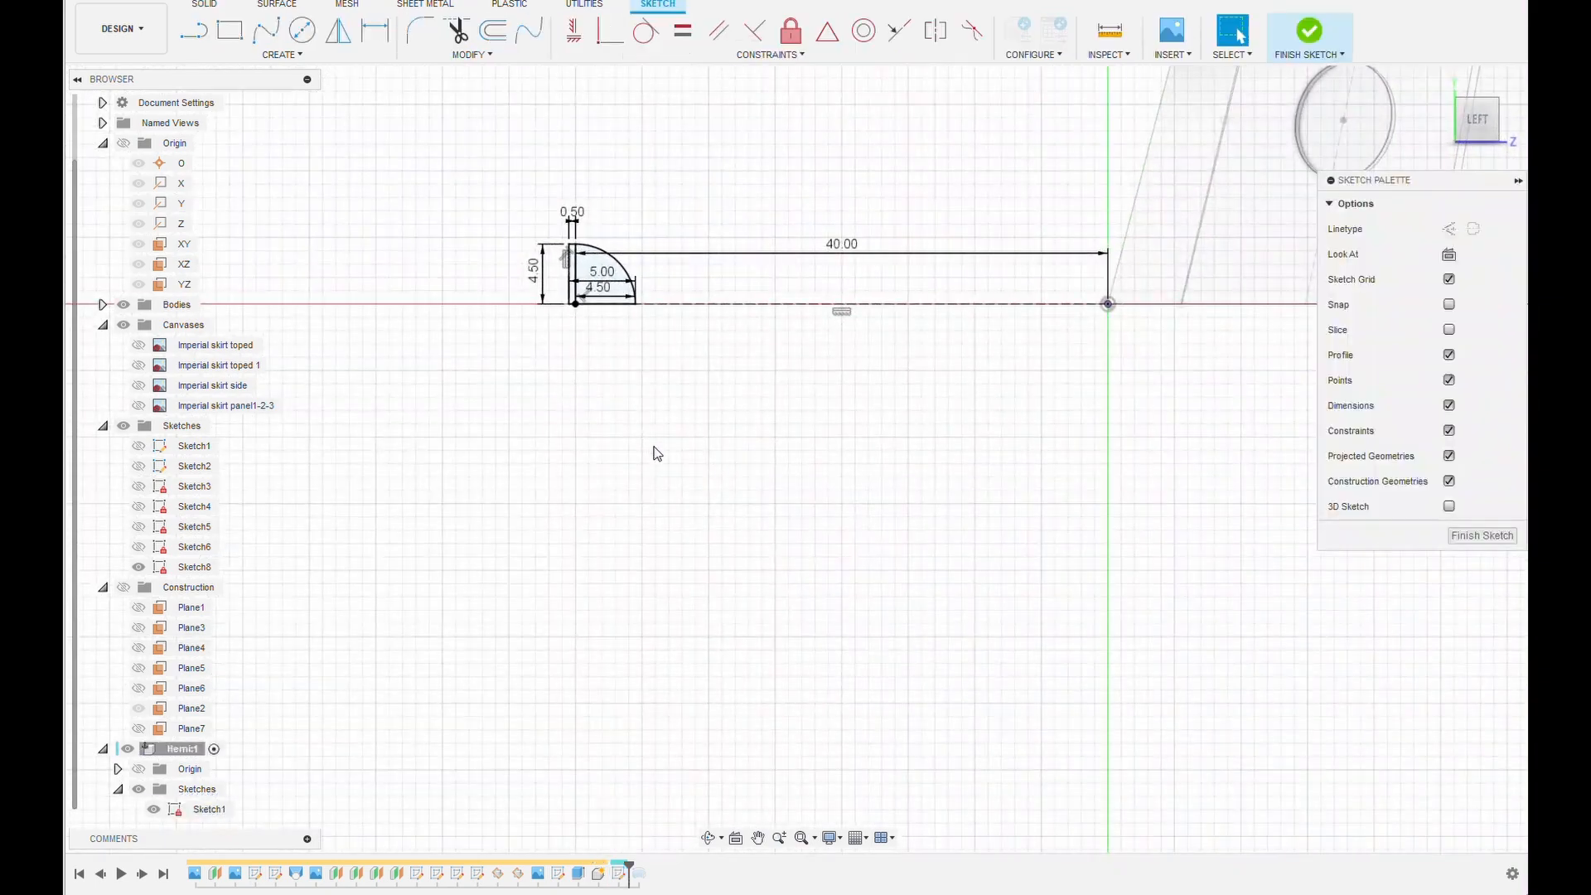
{"action": "scroll", "coordinate": [644, 444], "scroll_direction": "up", "scroll_amount": 3}
{"action": "middle_click_drag", "start_coordinate": [644, 445], "coordinate": [878, 840]}
{"action": "scroll", "coordinate": [781, 648], "scroll_direction": "up", "scroll_amount": 2}
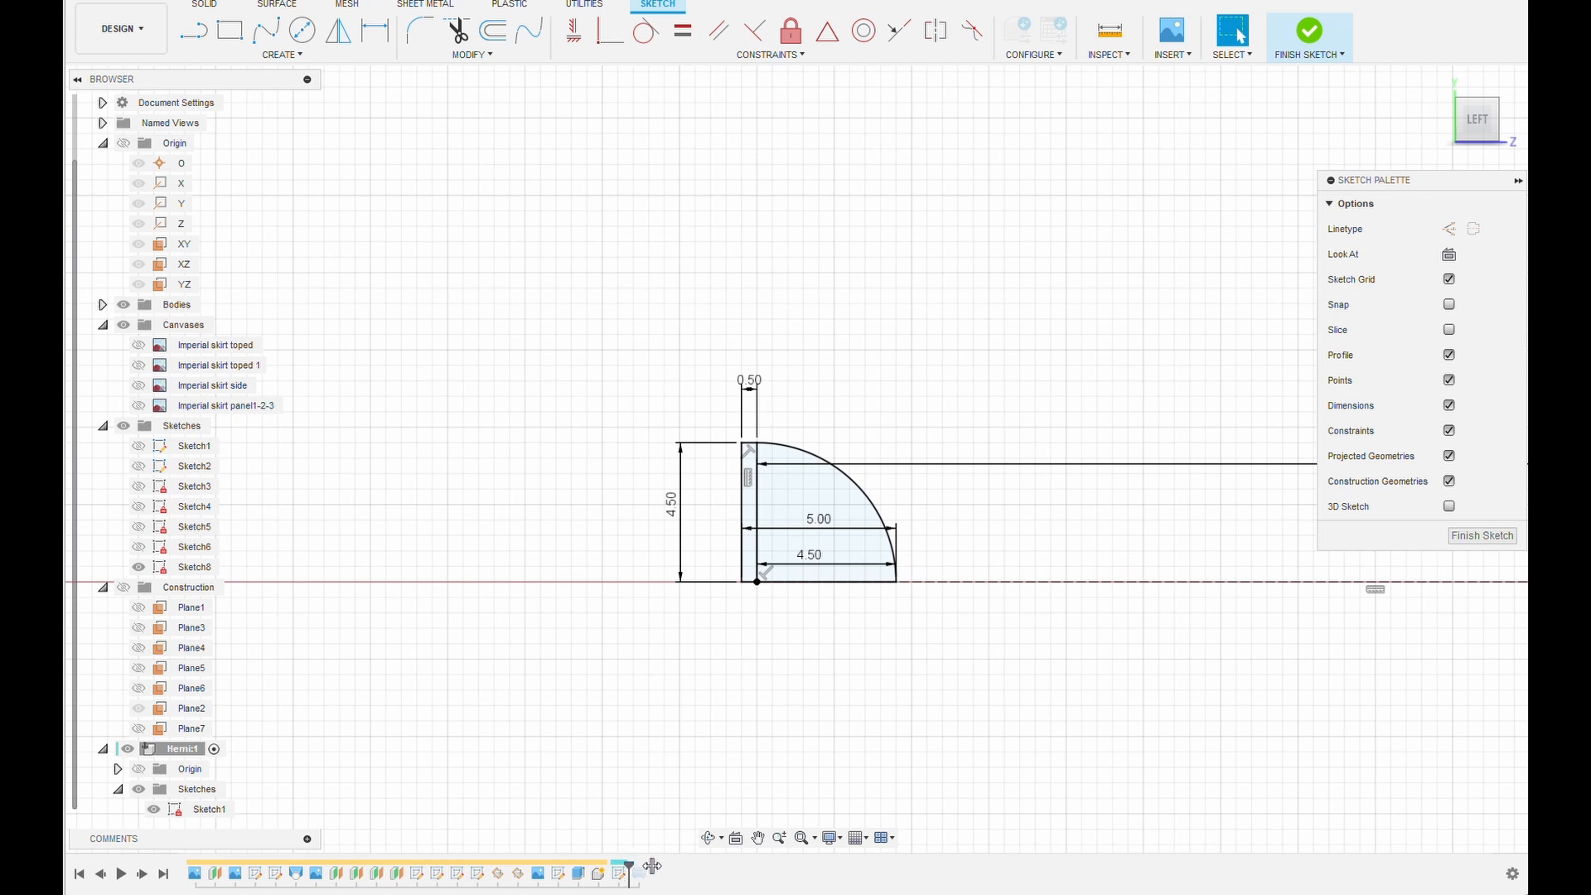
{"action": "left_click", "coordinate": [1483, 535]}
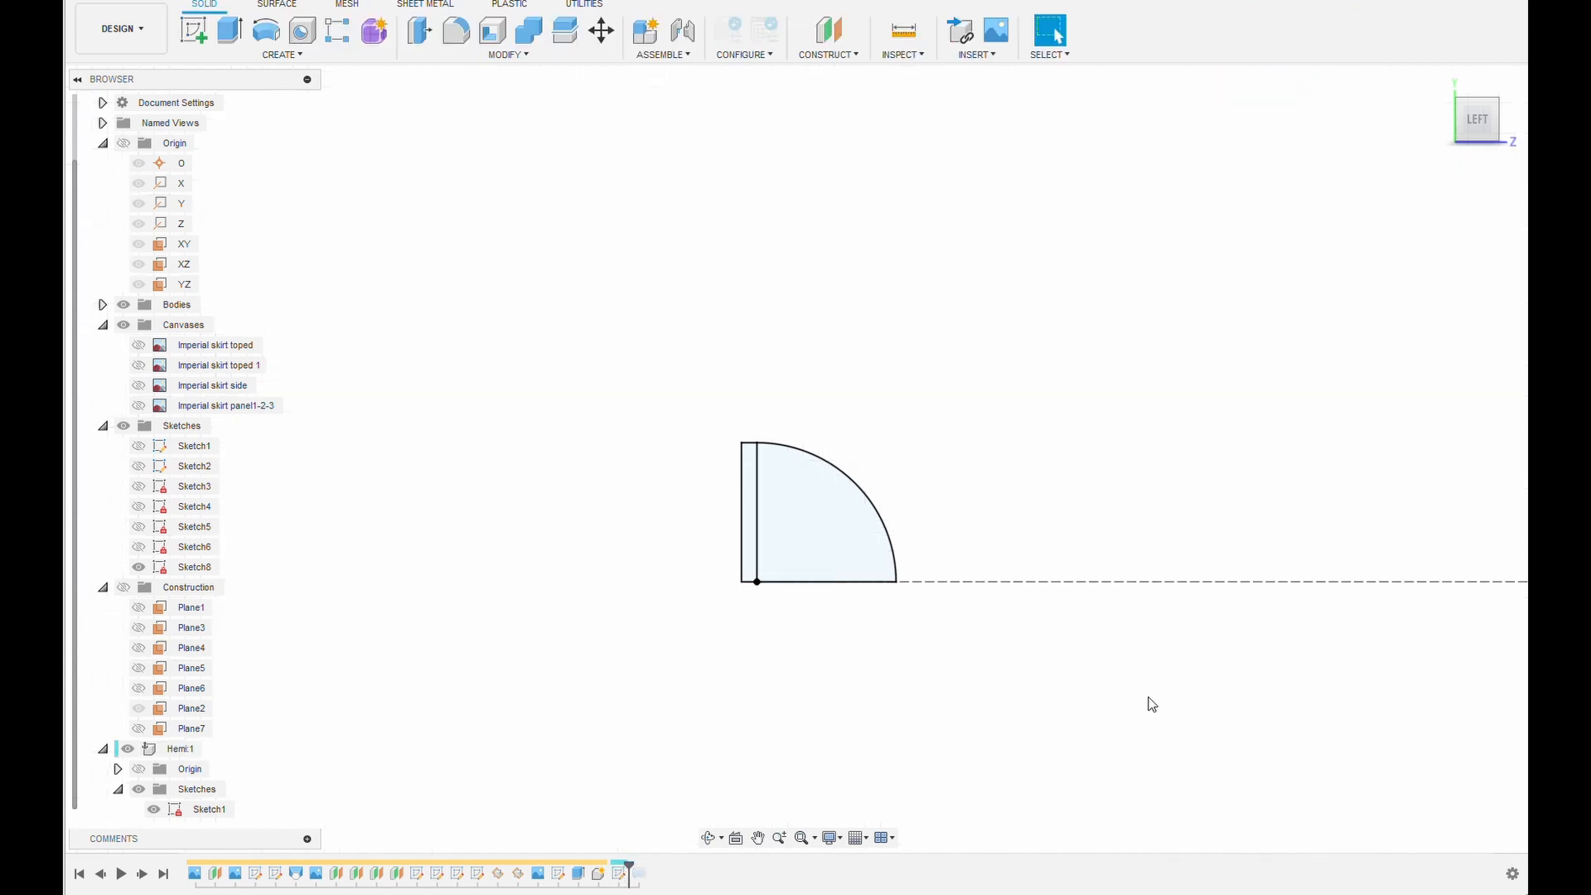
{"action": "left_click_drag", "start_coordinate": [630, 865], "coordinate": [647, 870]}
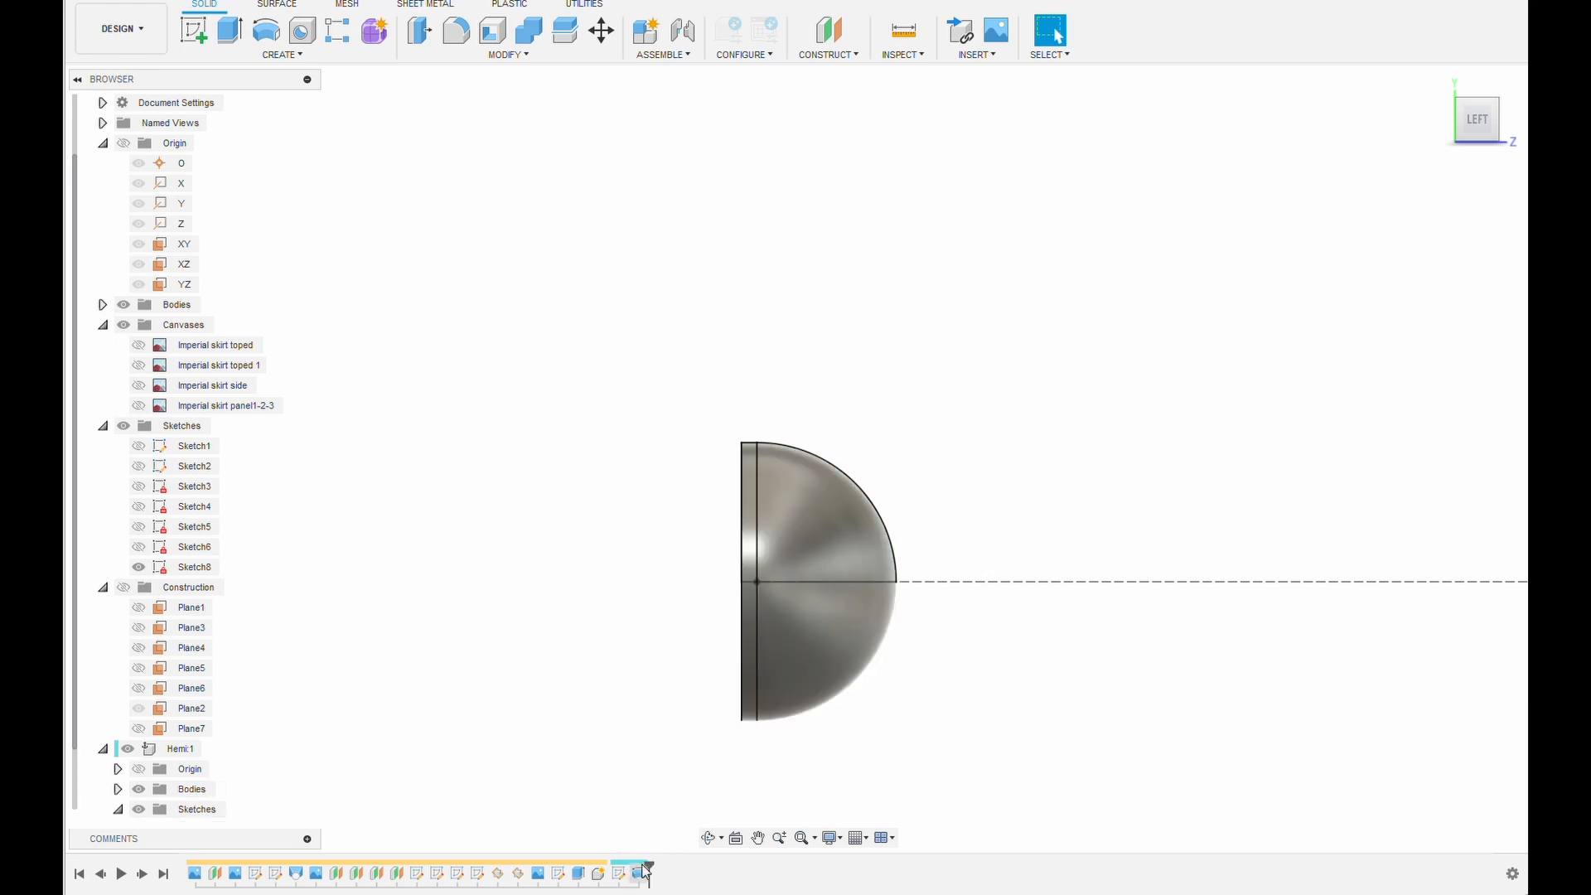
{"action": "scroll", "coordinate": [953, 712], "scroll_direction": "down", "scroll_amount": 1}
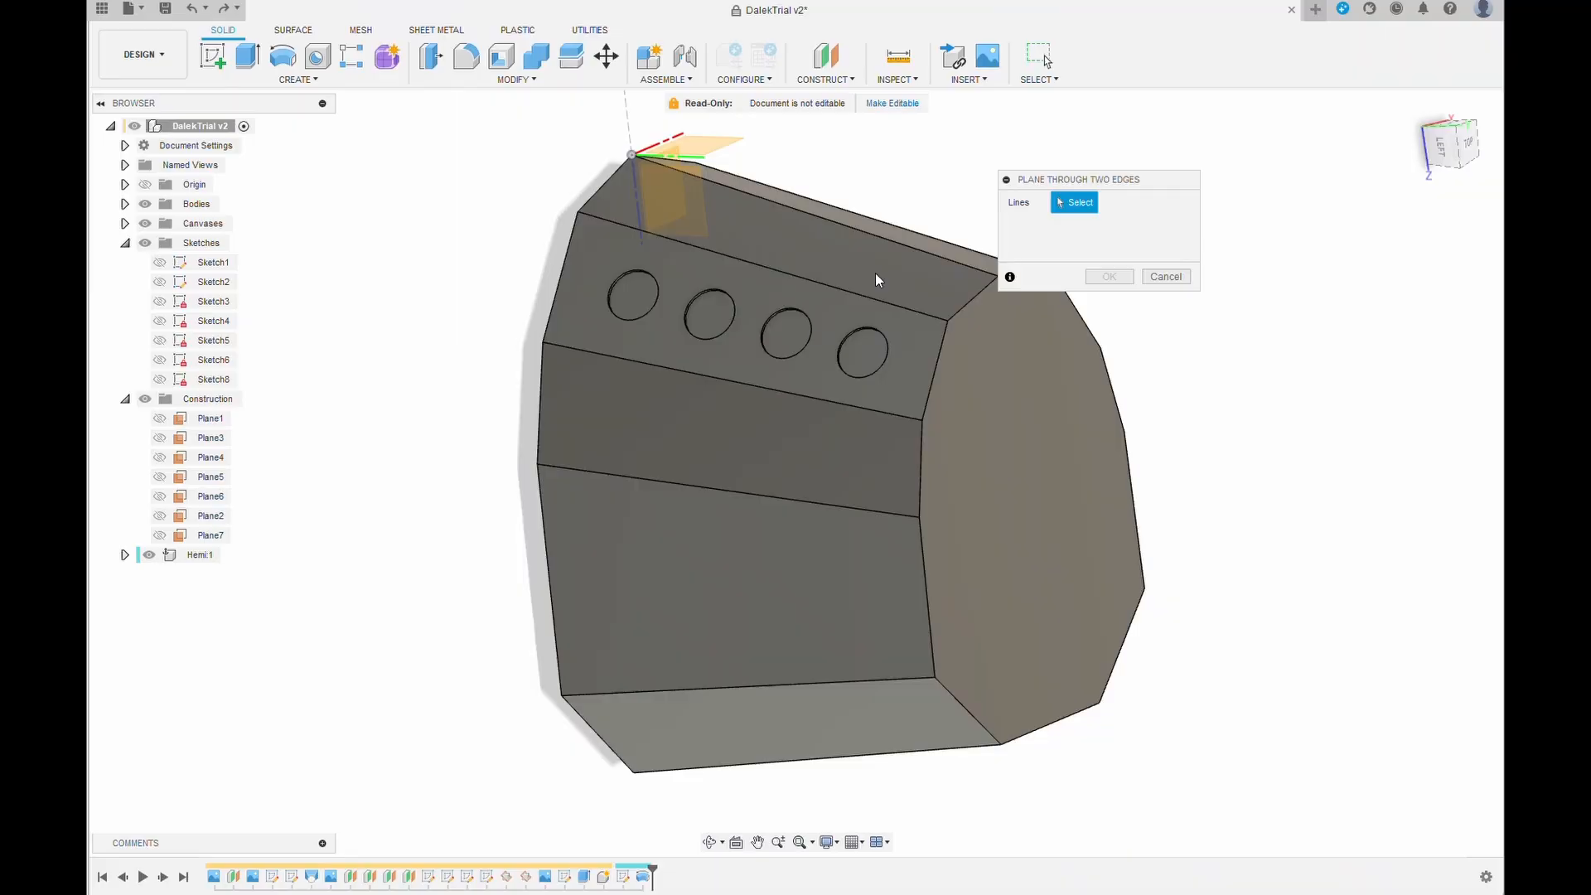
Construct a plane through two edges of the panel next to the one with the circles and start a sketch on it
{"action": "left_click", "coordinate": [920, 460]}
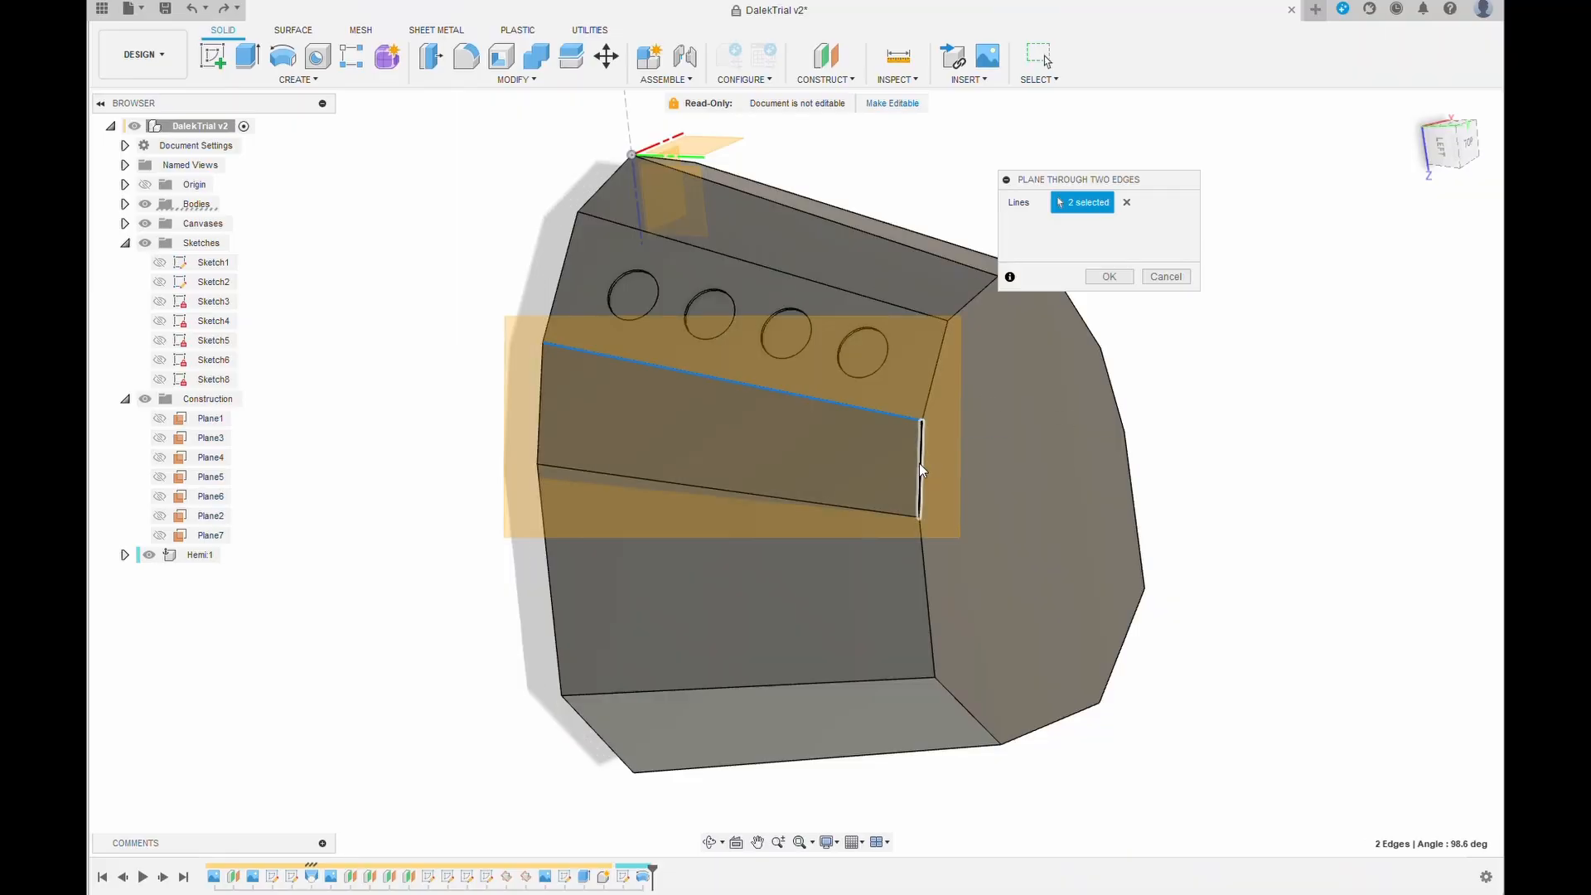
{"action": "left_click", "coordinate": [1111, 277]}
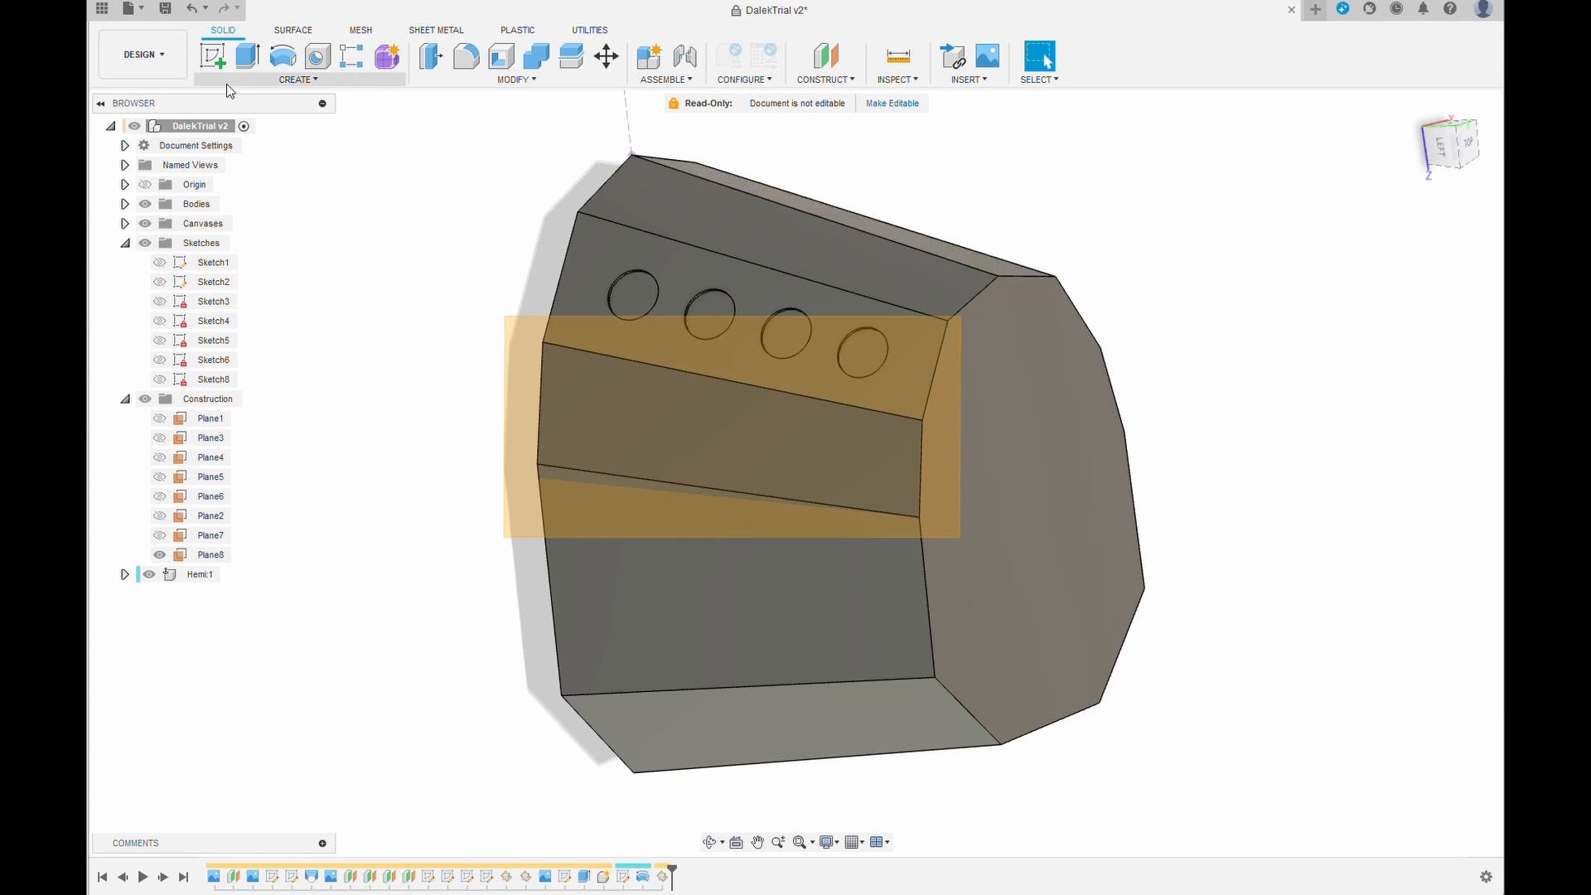
{"action": "left_click", "coordinate": [212, 55]}
{"action": "left_click", "coordinate": [530, 354]}
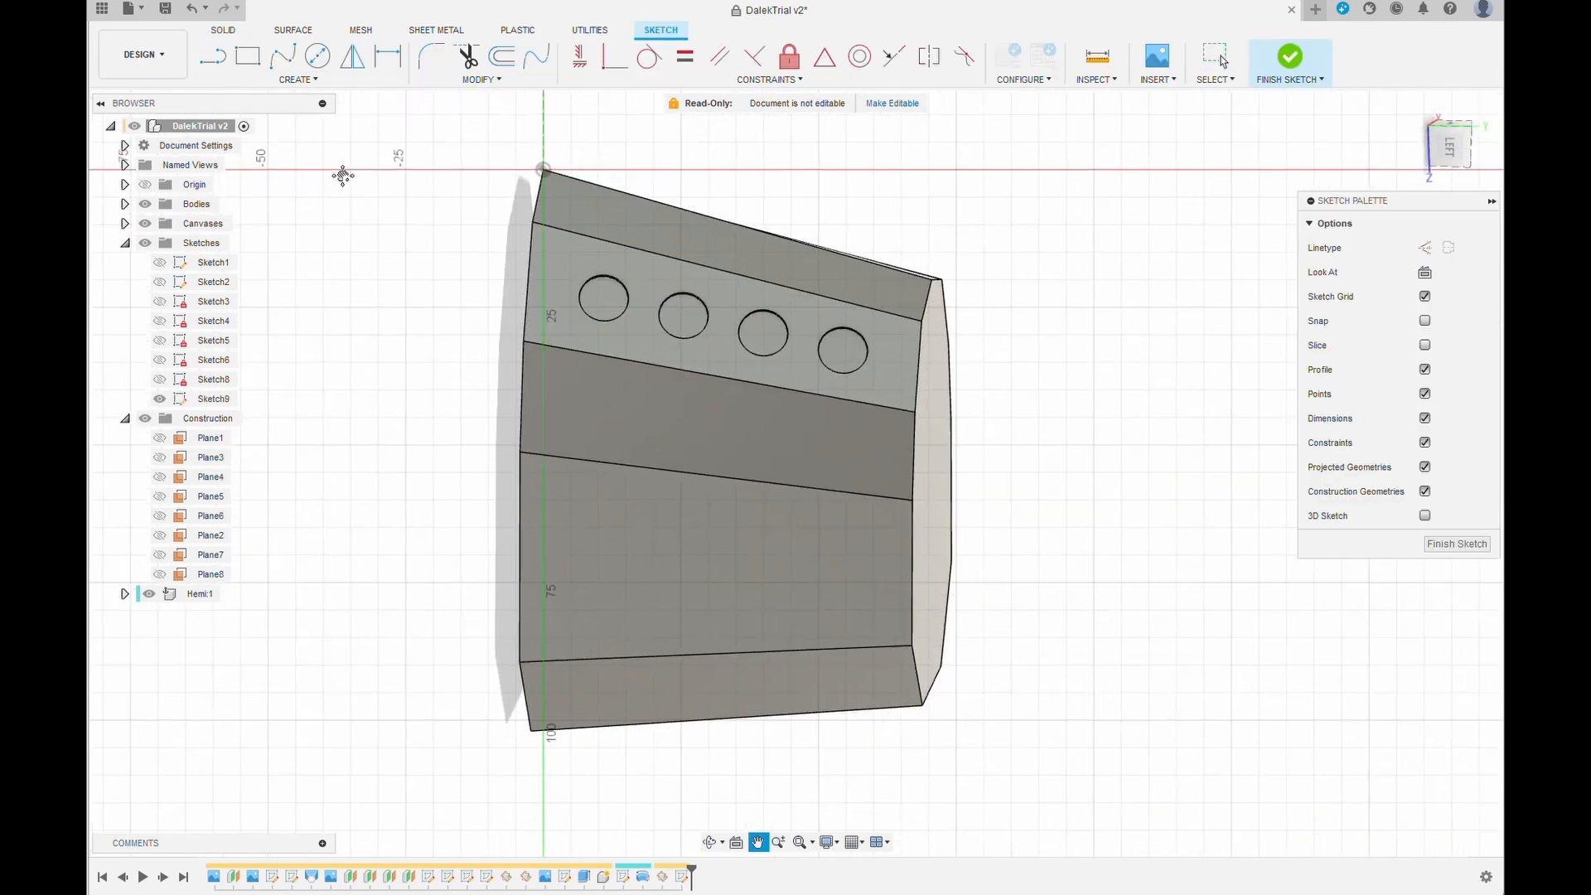
Project the face of the panel adjoining the circle panel into the sketch, with the projection link on
{"action": "left_click", "coordinate": [297, 79]}
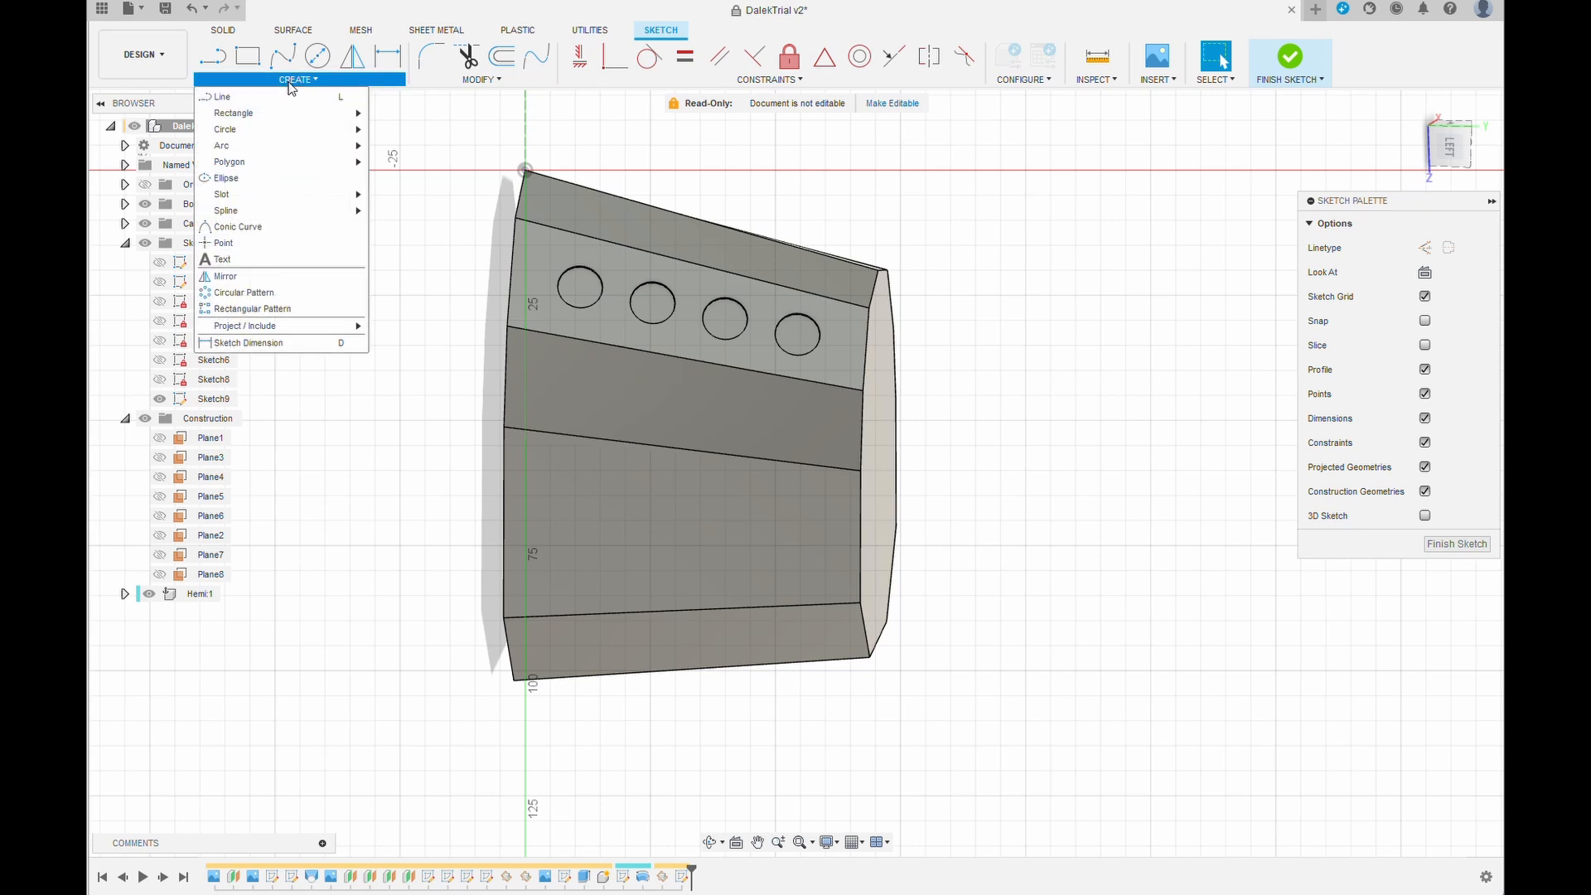
{"action": "mouse_move", "coordinate": [297, 331]}
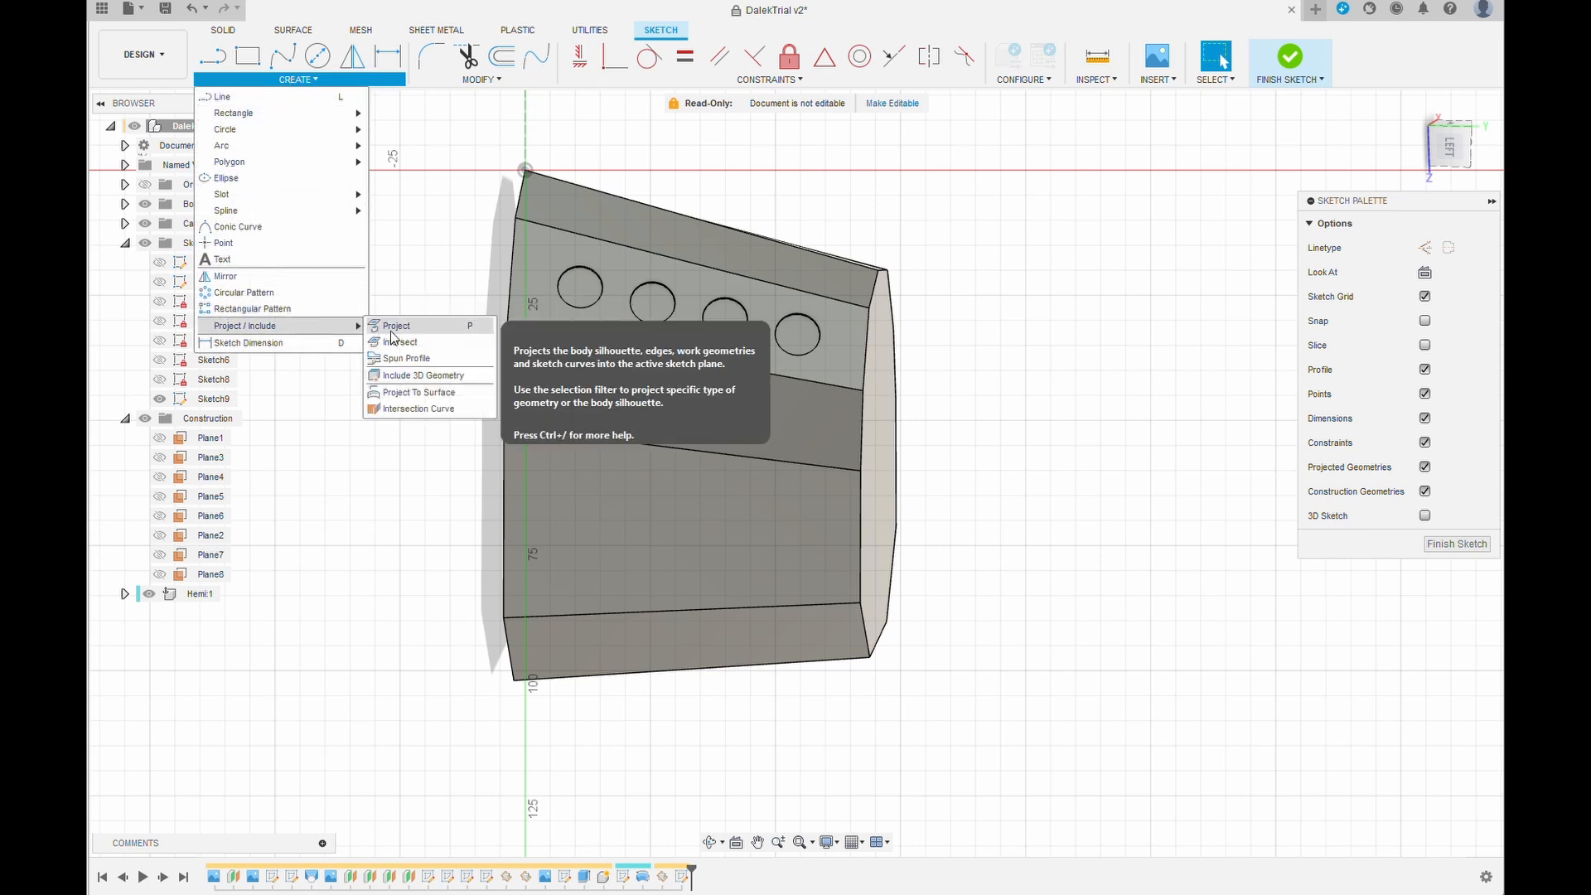
{"action": "left_click", "coordinate": [393, 328]}
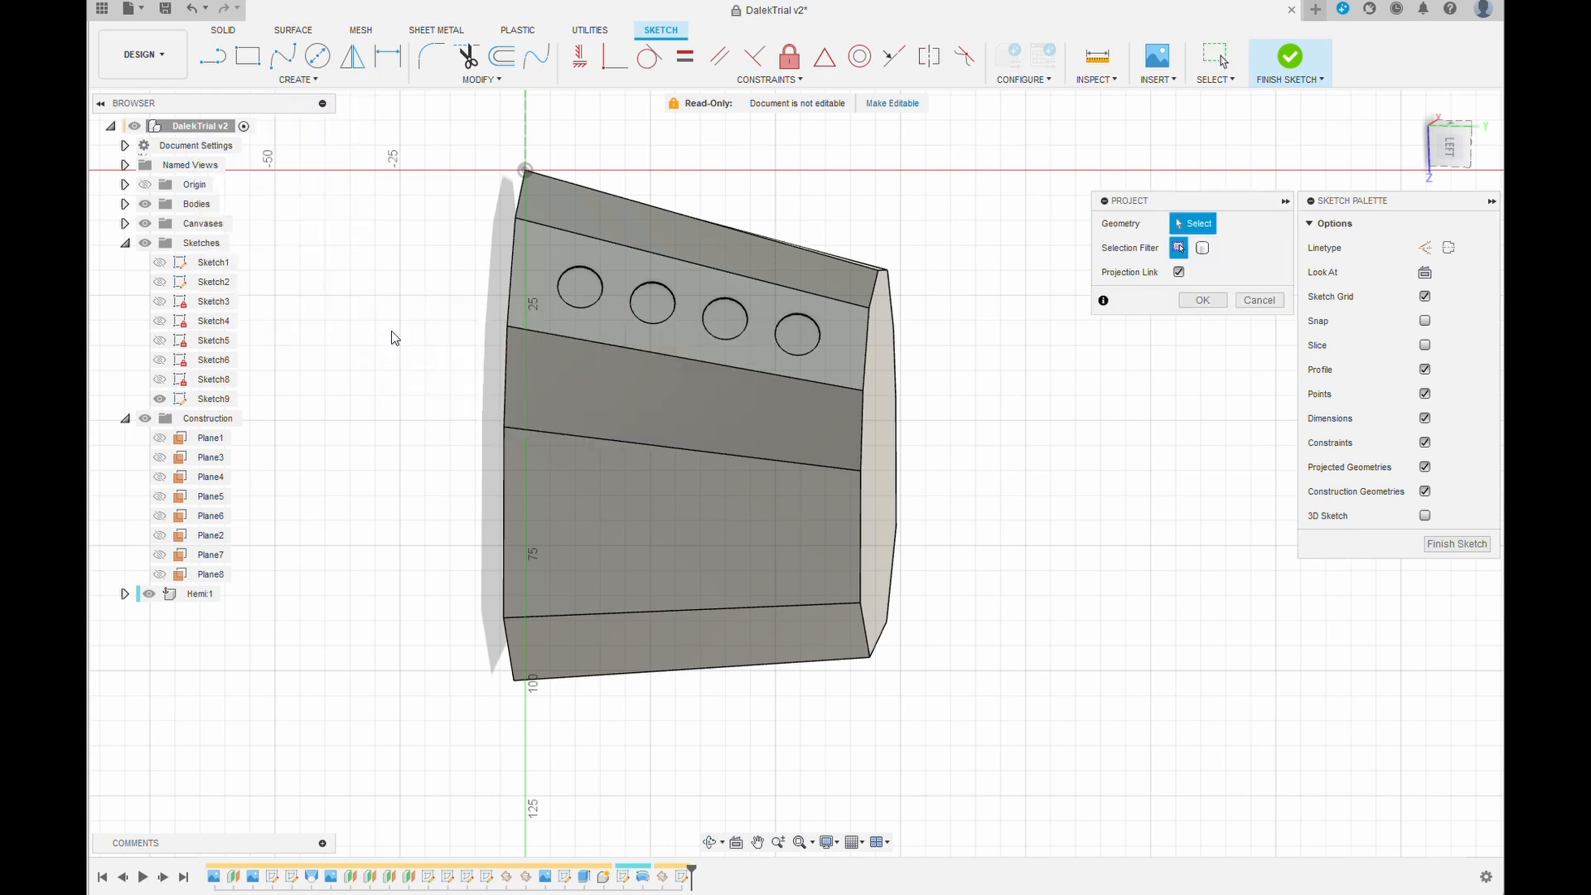
{"action": "left_click", "coordinate": [608, 383]}
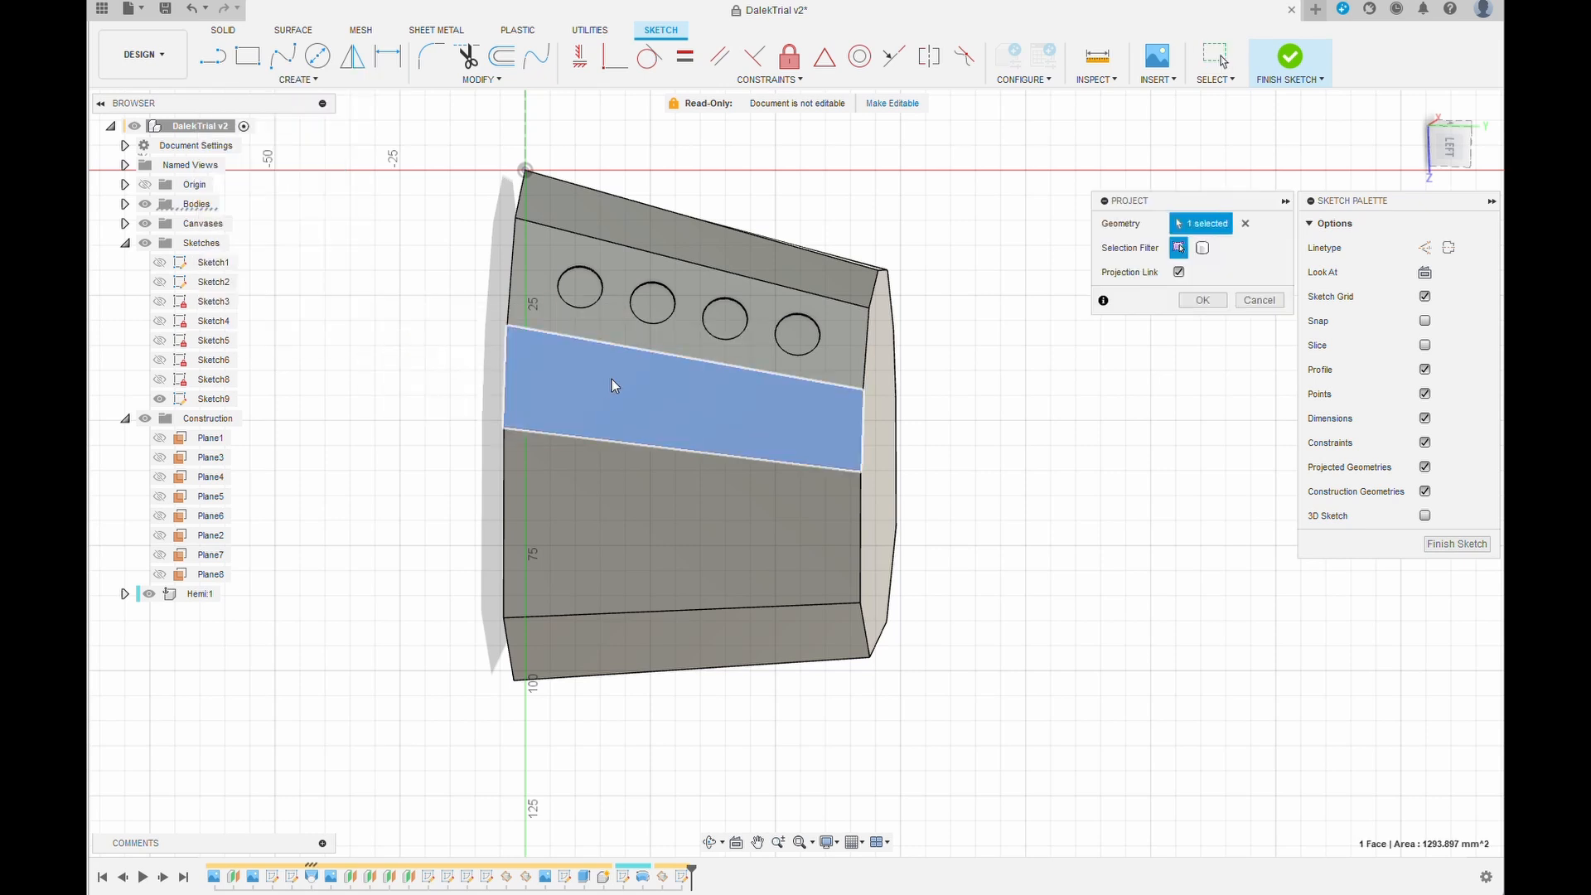
{"action": "left_click", "coordinate": [1191, 302]}
Make Sketch3, Sketch4, Sketch5, Sketch6 and Sketch8 visible
{"action": "mouse_move", "coordinate": [1121, 423]}
{"action": "middle_mouse_down", "text": "shift"}
{"action": "mouse_move", "coordinate": [1066, 411]}
{"action": "mouse_move", "coordinate": [1091, 423]}
{"action": "middle_mouse_up", "text": "shift"}
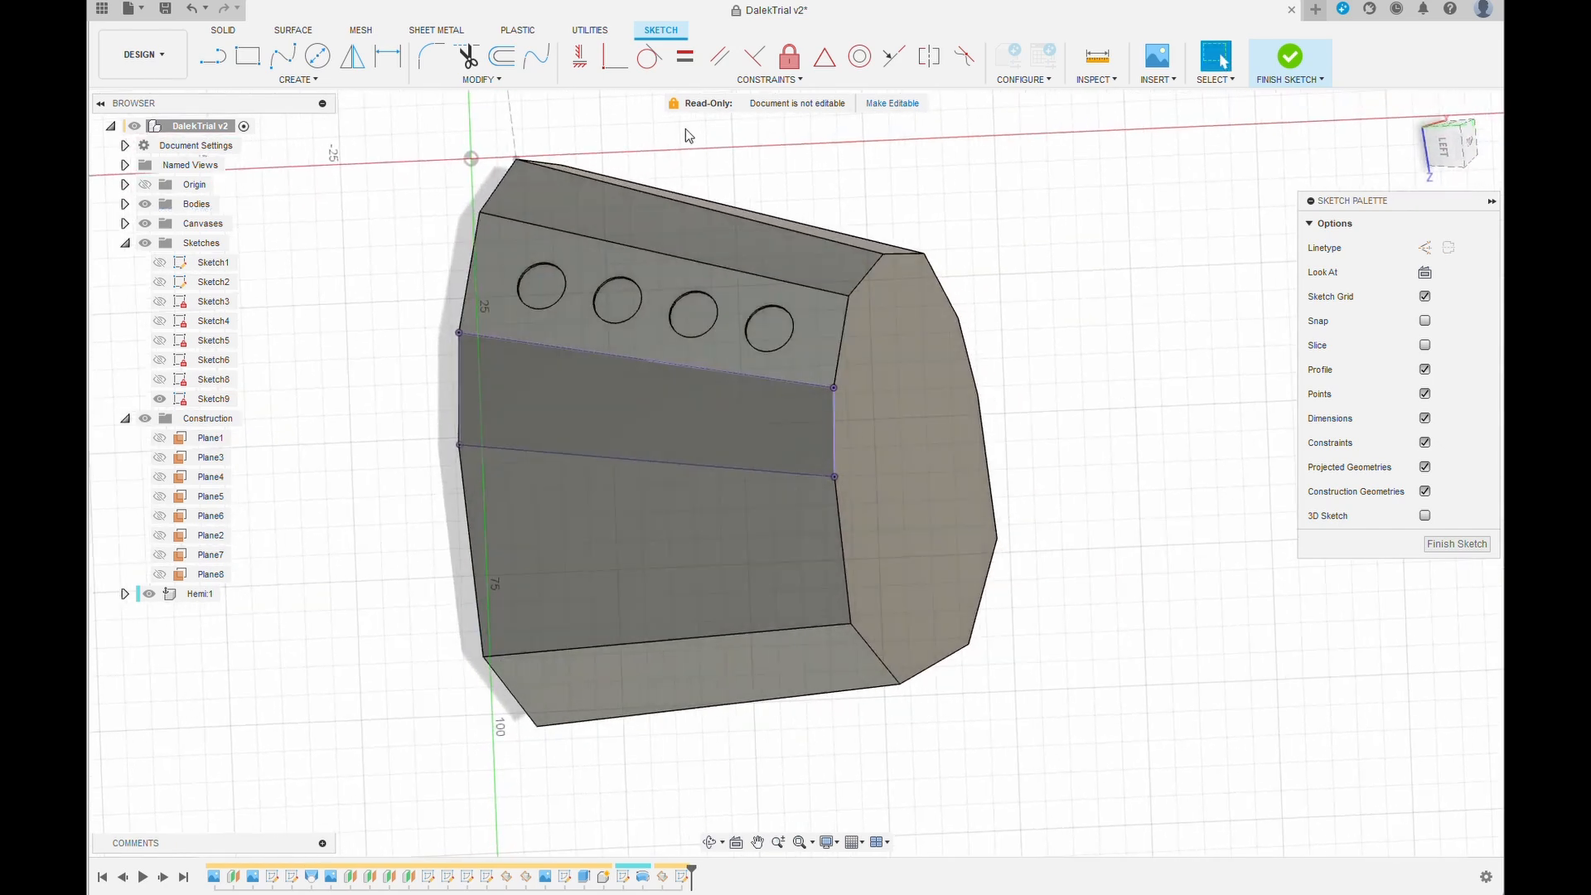
{"action": "left_click", "coordinate": [159, 301]}
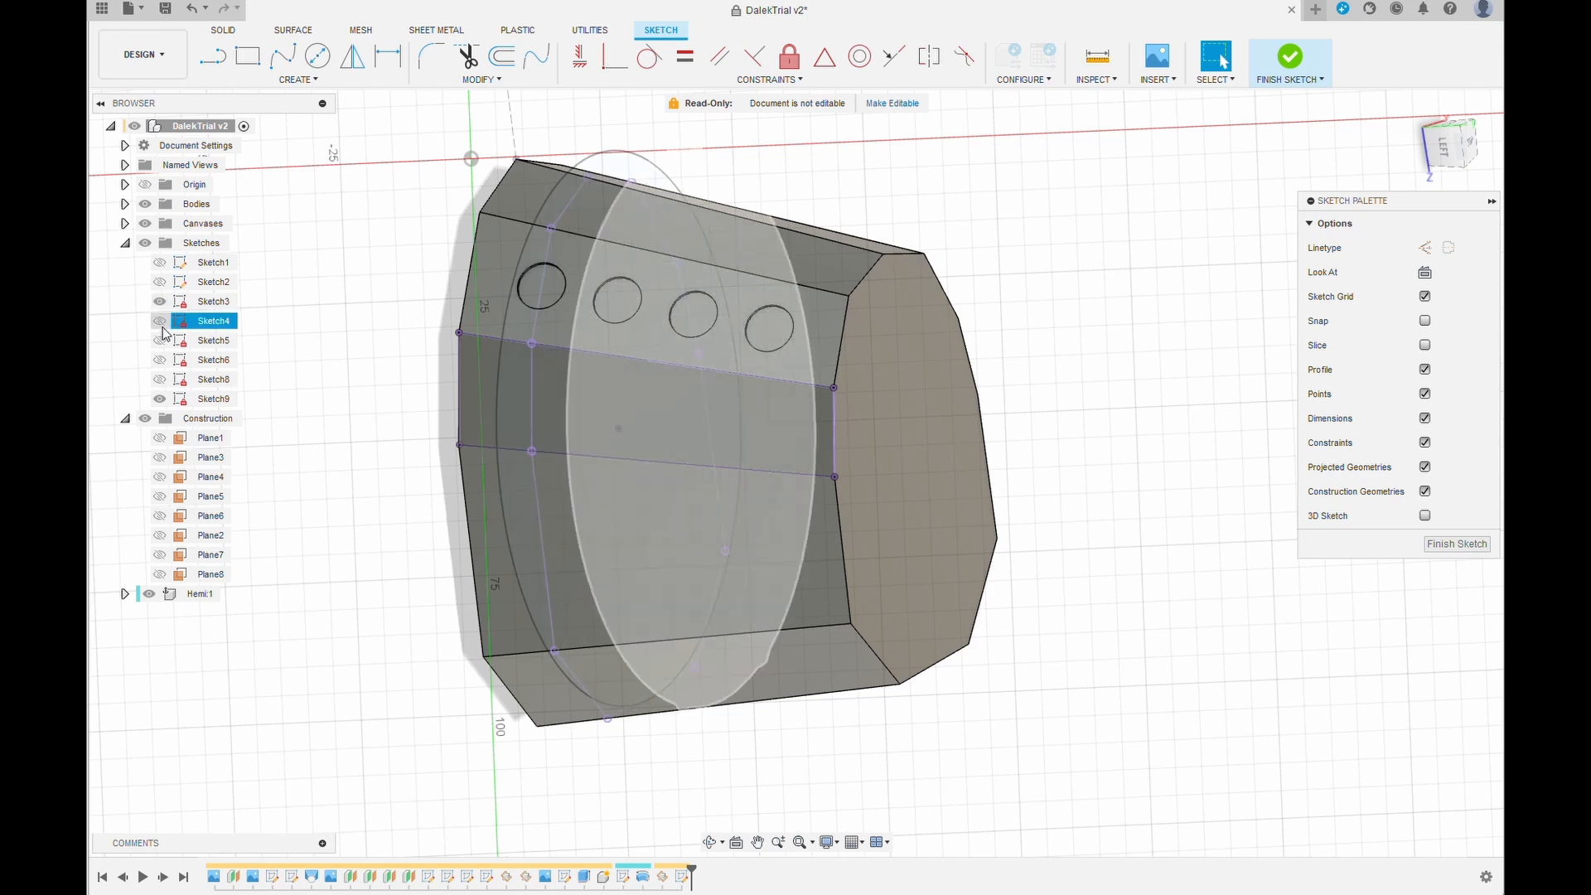
{"action": "left_click", "coordinate": [159, 324]}
{"action": "left_click", "coordinate": [159, 341]}
{"action": "left_click", "coordinate": [160, 360]}
{"action": "left_click", "coordinate": [159, 380]}
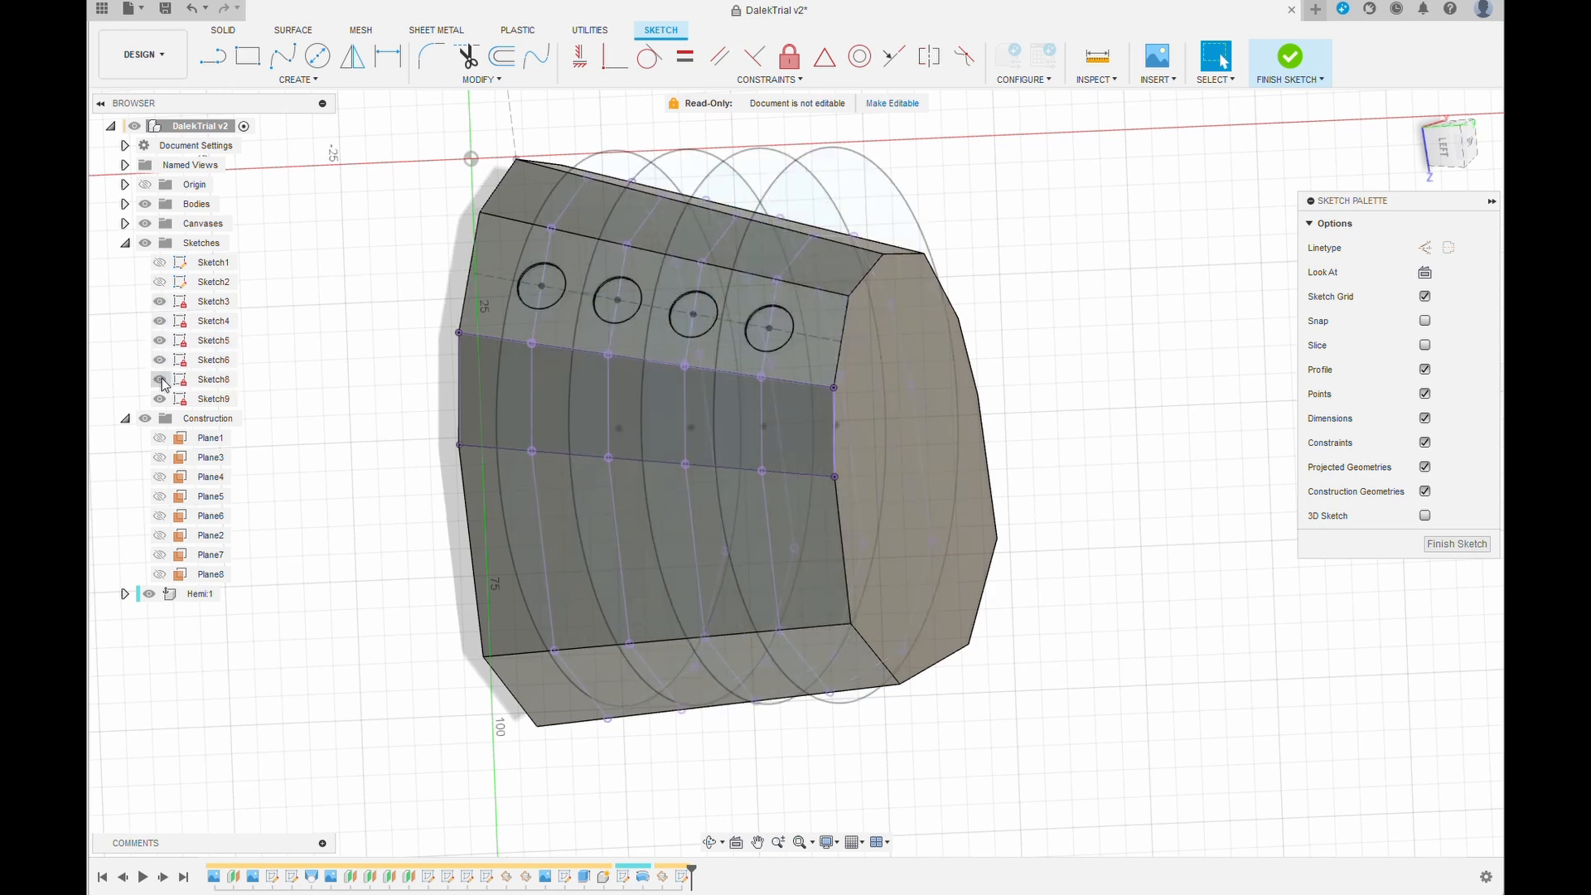
Project the four lines crossing the panel from Sketch3, Sketch4, Sketch5 and Sketch6 into the active sketch
{"action": "left_click", "coordinate": [298, 79]}
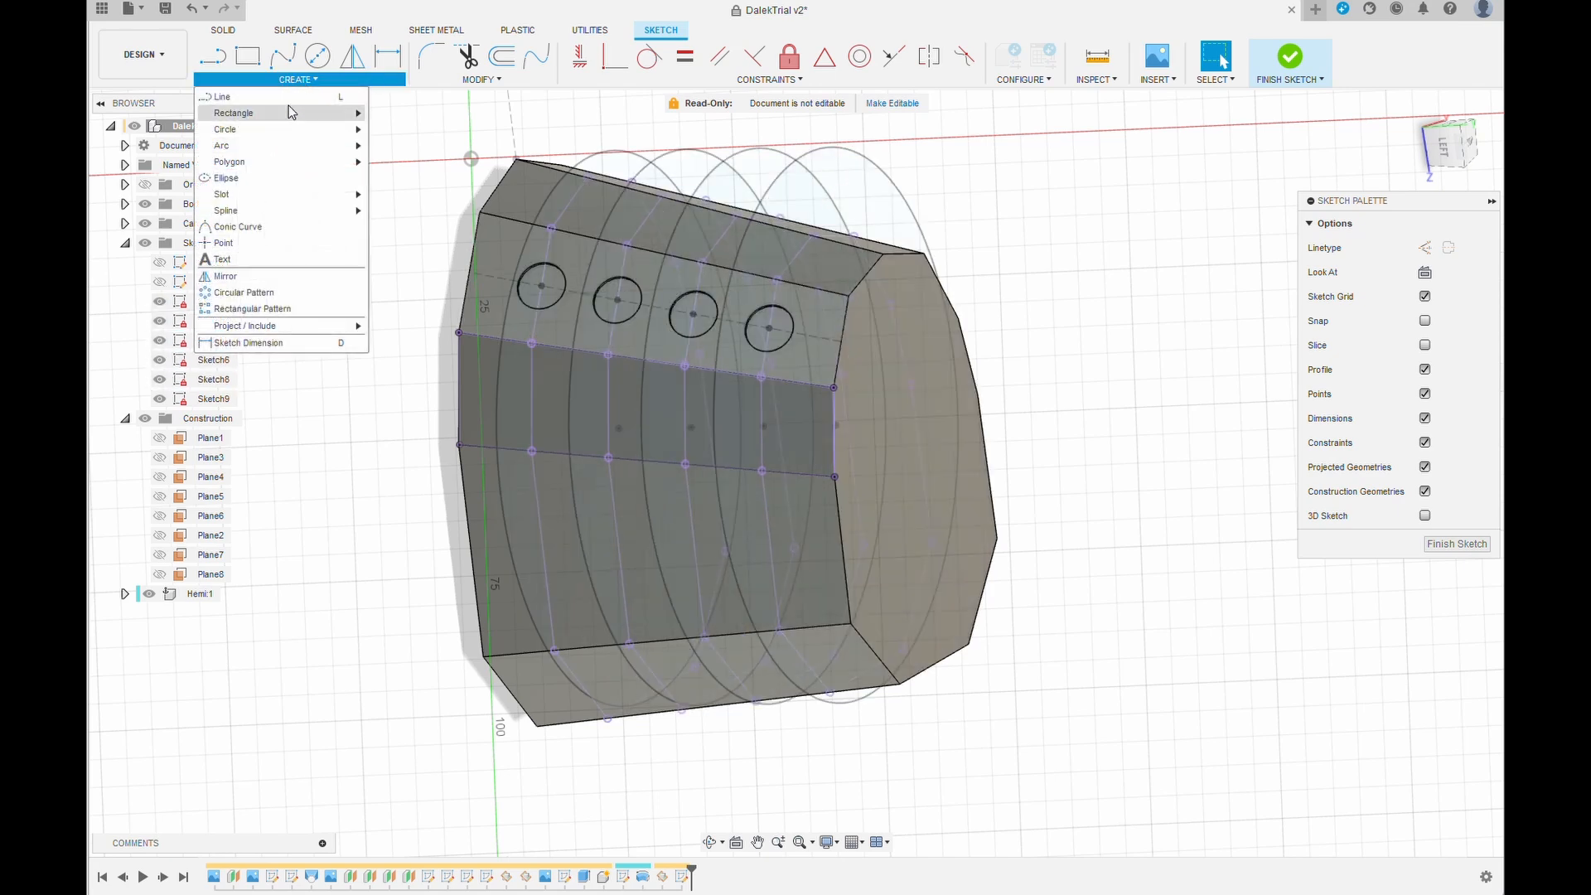
{"action": "mouse_move", "coordinate": [274, 326]}
{"action": "left_click", "coordinate": [383, 328]}
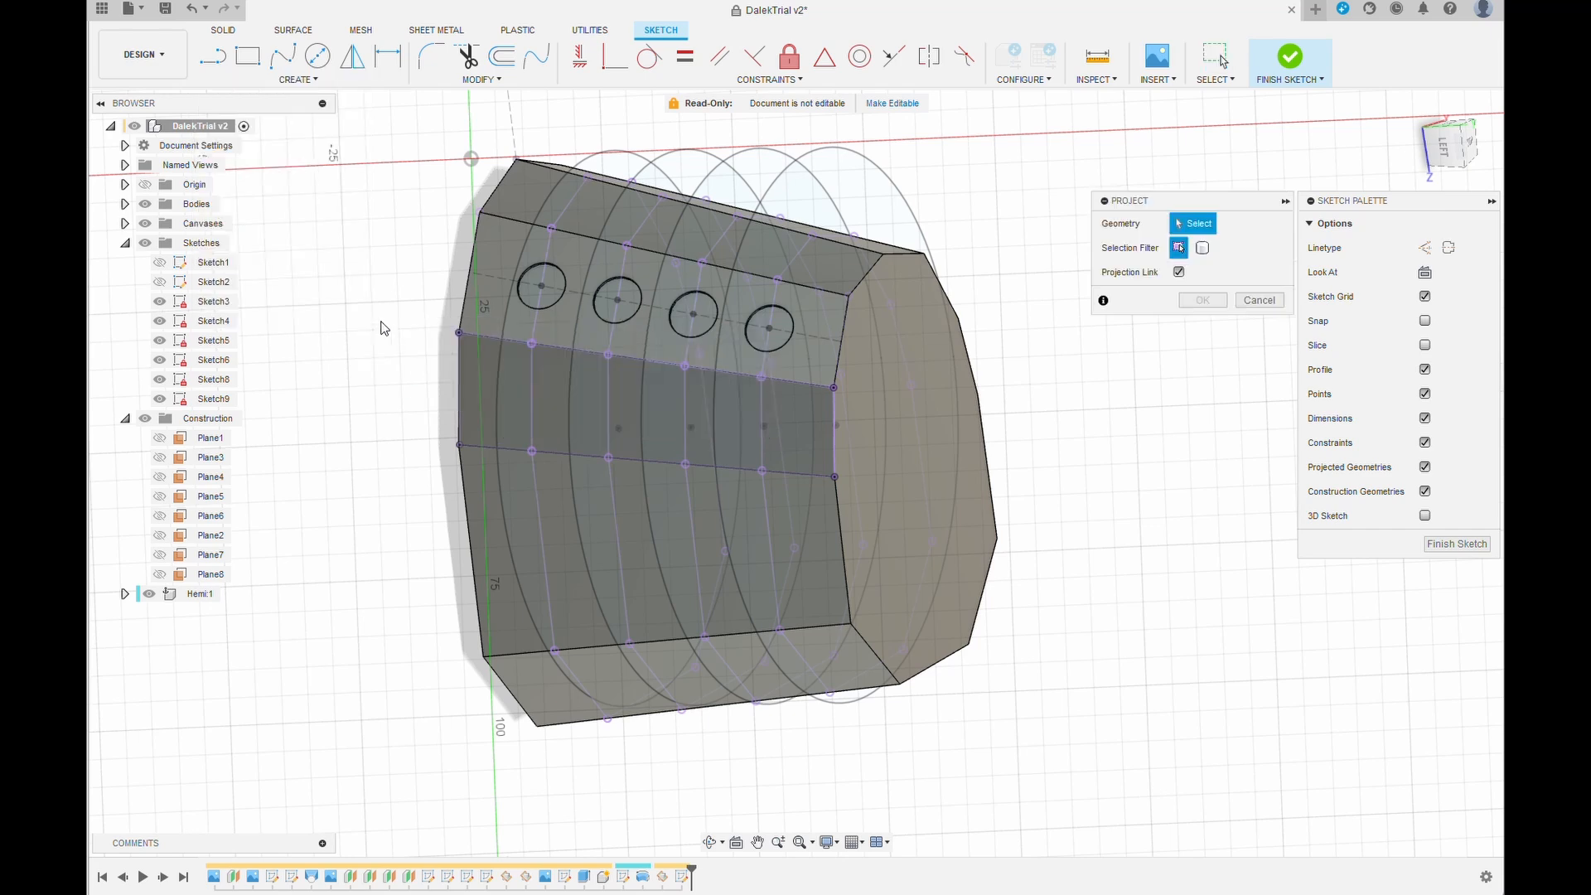
{"action": "left_click", "coordinate": [532, 390]}
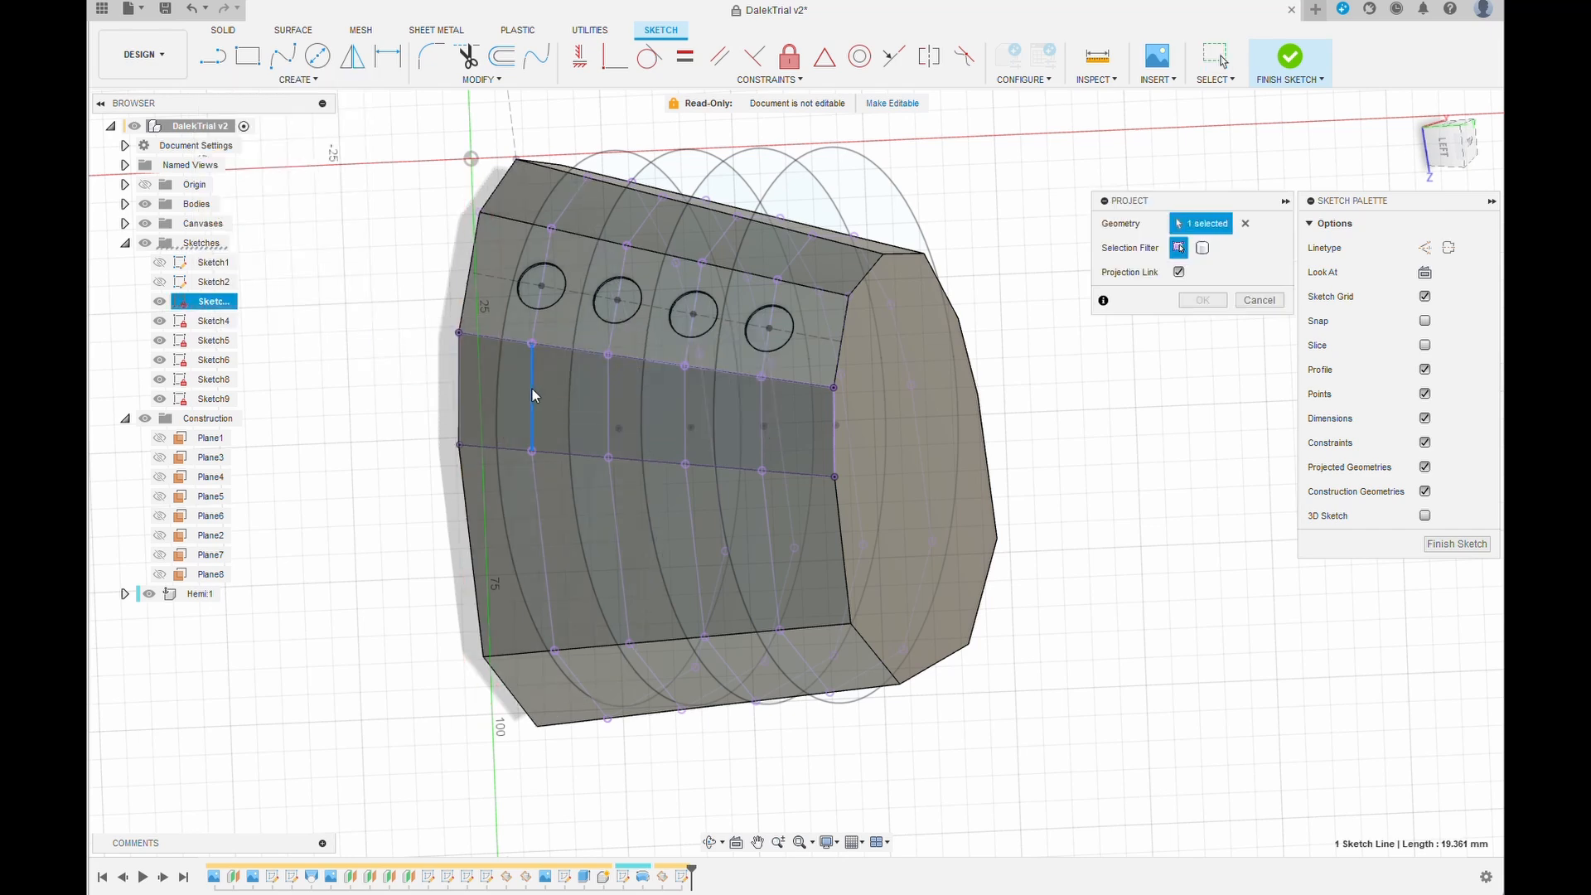
{"action": "left_click", "coordinate": [608, 398]}
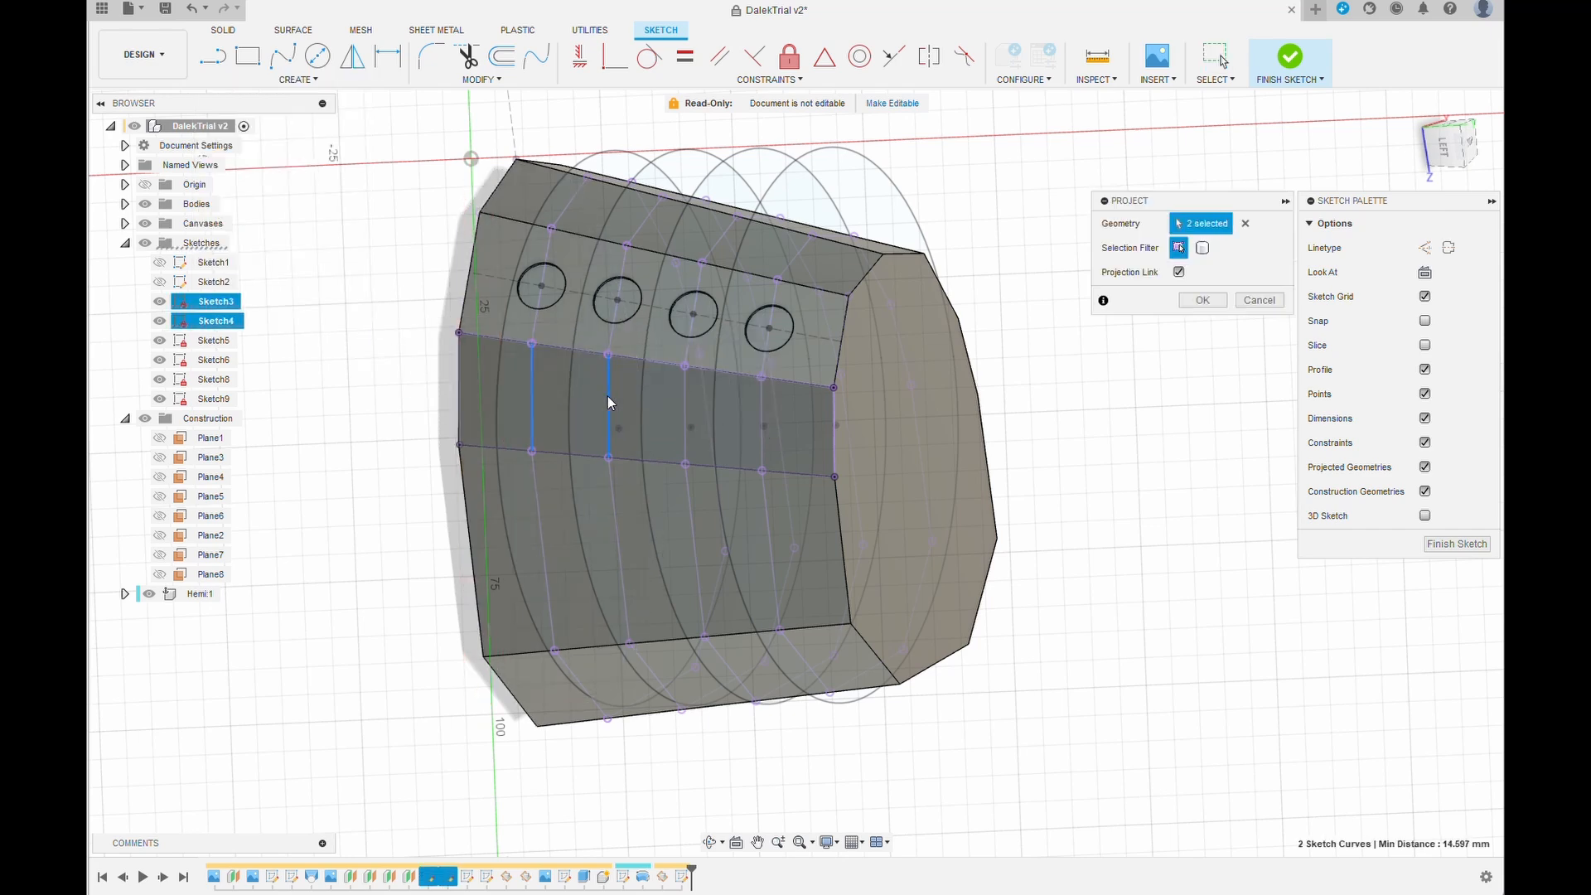
{"action": "left_click", "coordinate": [684, 405]}
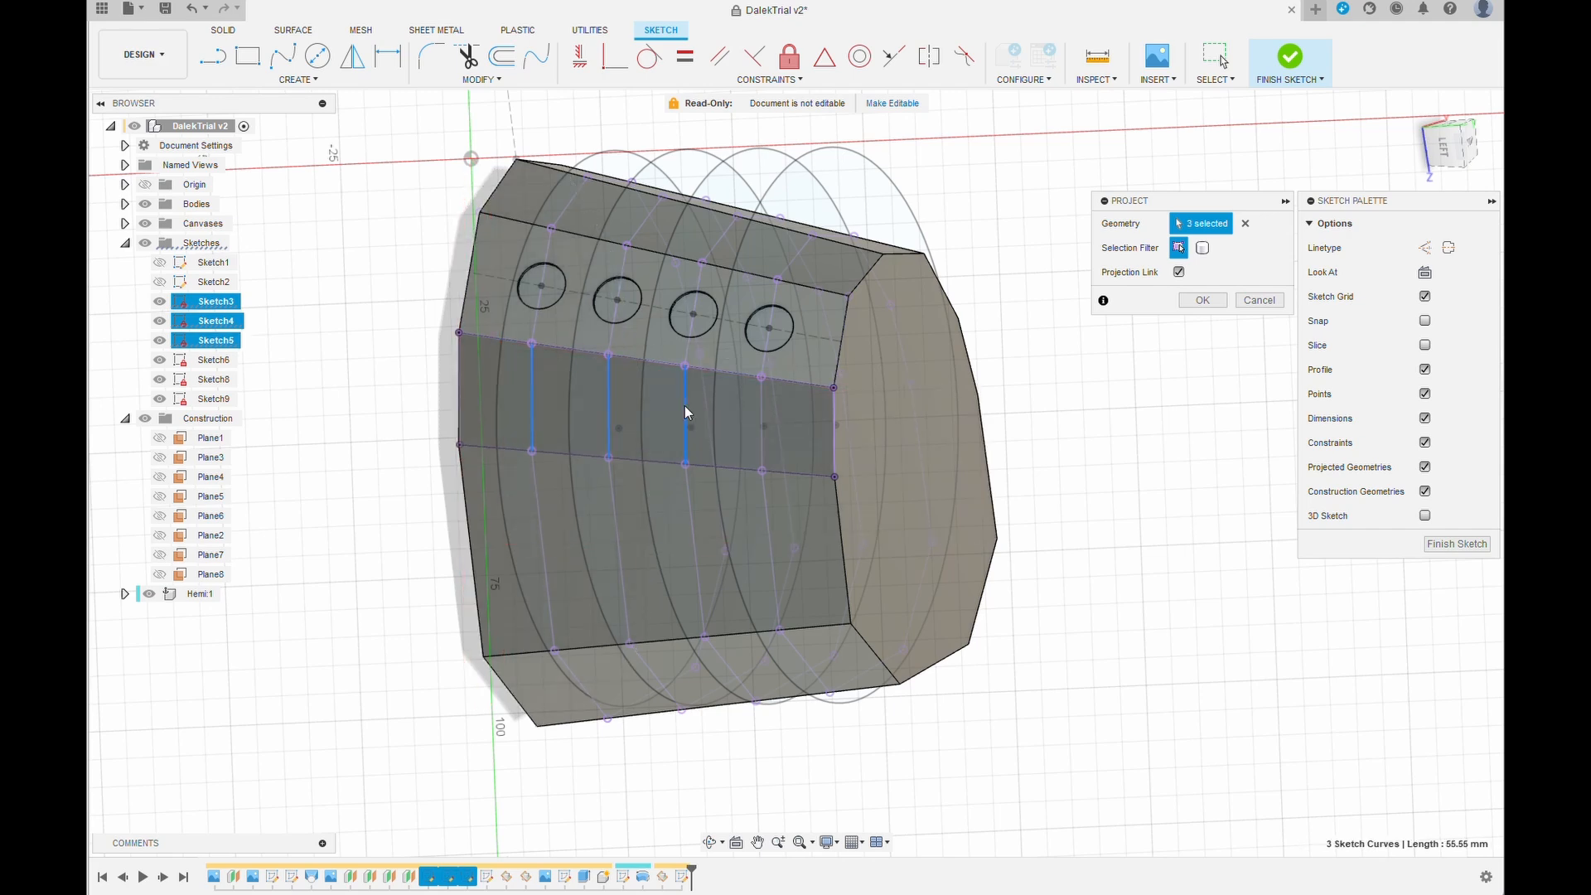
{"action": "left_click", "coordinate": [763, 410]}
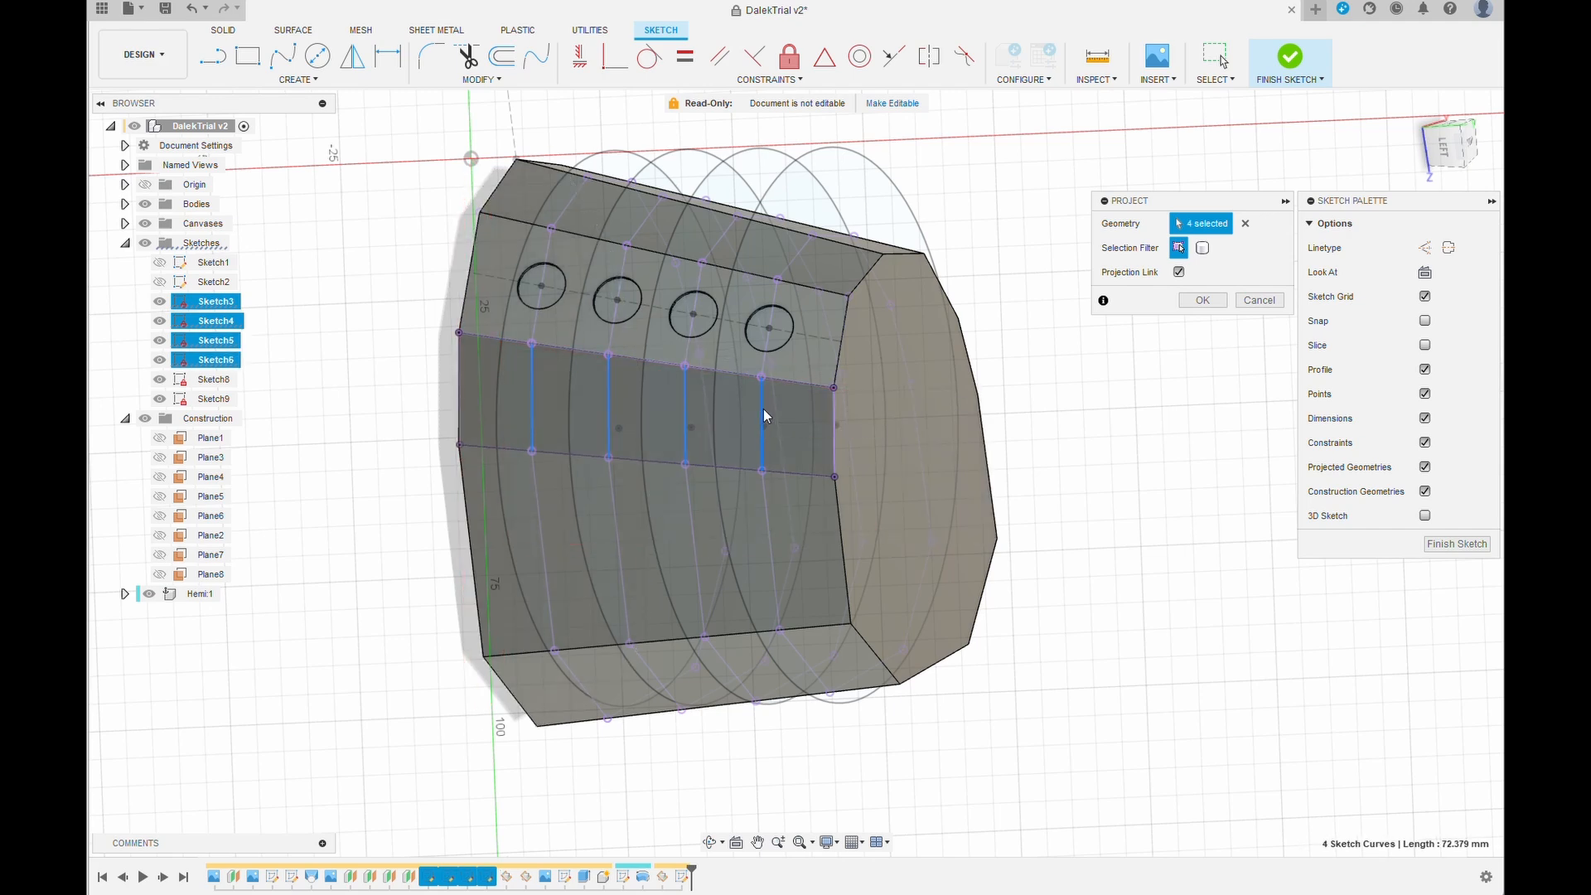
{"action": "left_click", "coordinate": [1201, 301]}
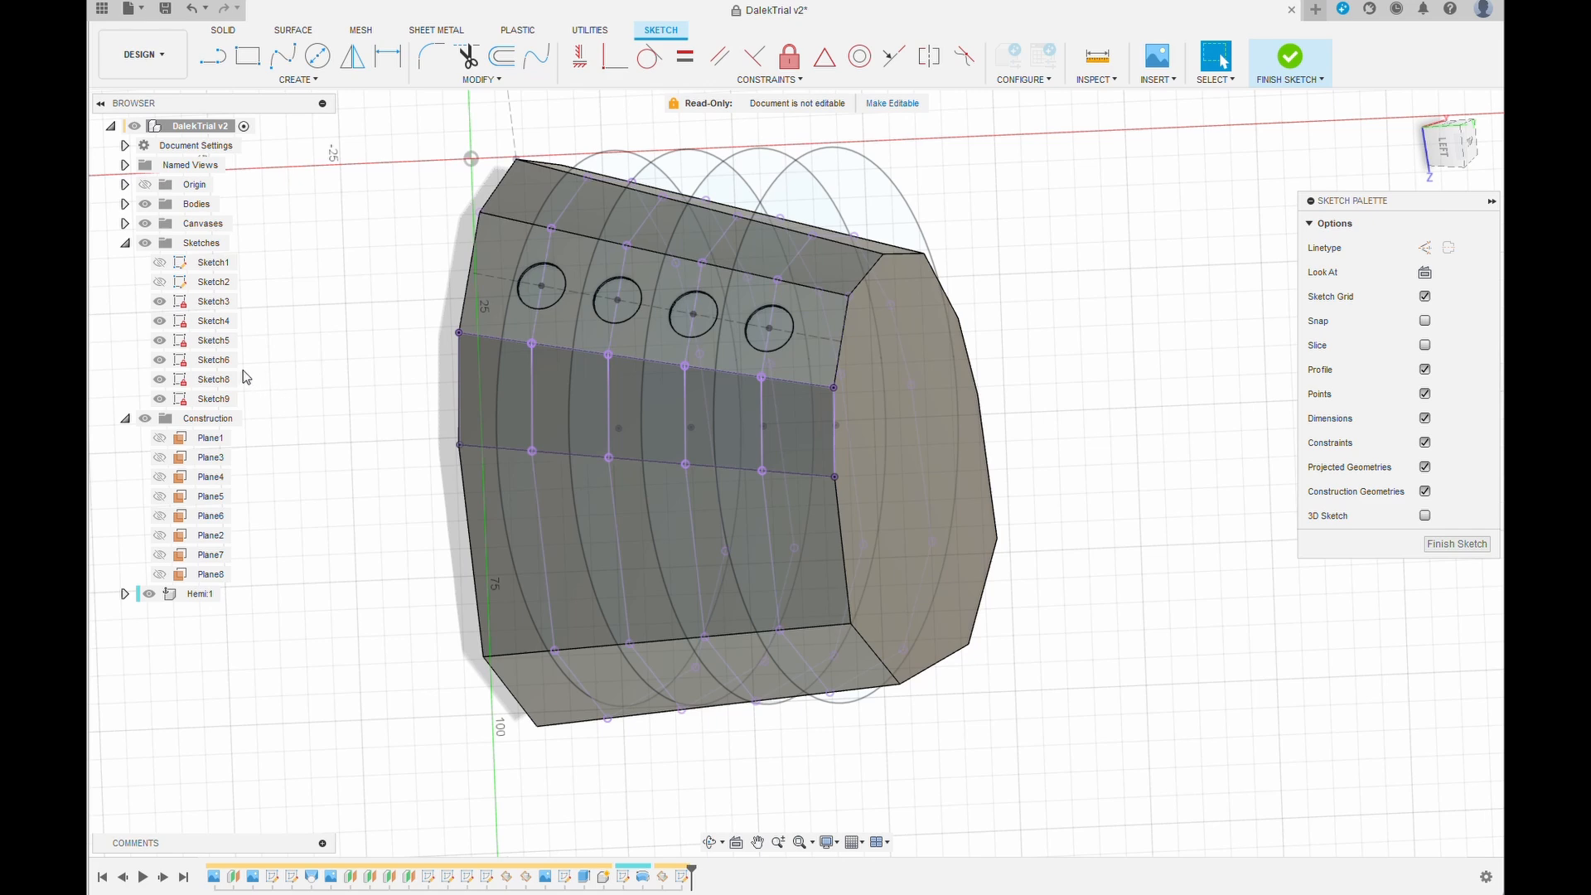
Hide Sketch3, Sketch4, Sketch5, Sketch6, Sketch8 and the Bodies folder so only the projected panel geometry shows
{"action": "left_click", "coordinate": [159, 301]}
{"action": "left_click", "coordinate": [160, 321]}
{"action": "left_click", "coordinate": [159, 340]}
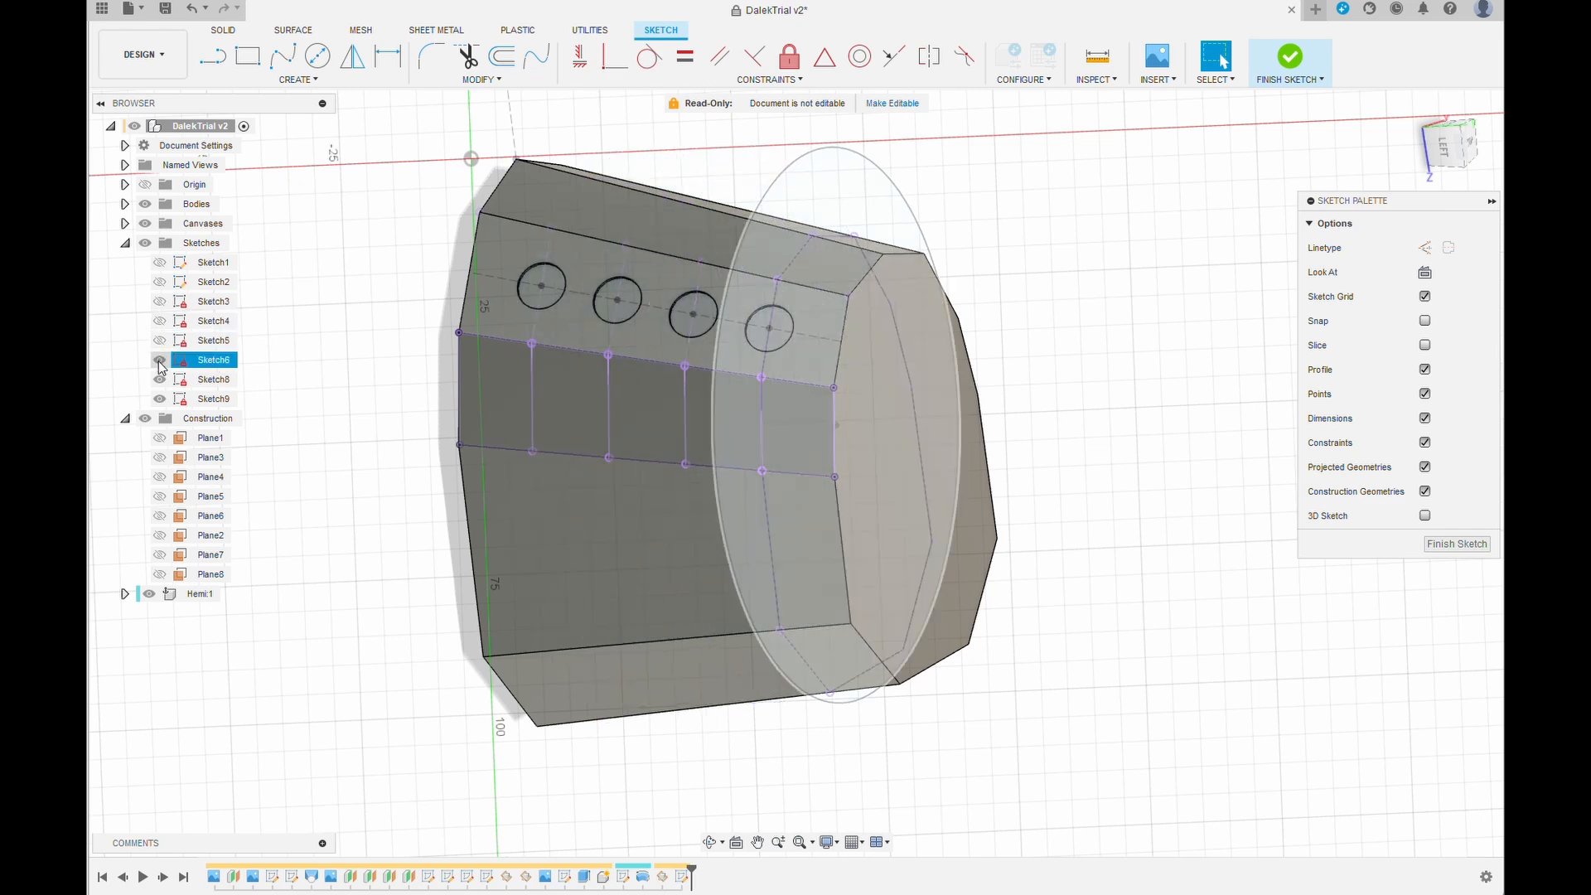
{"action": "left_click", "coordinate": [159, 359]}
{"action": "left_click", "coordinate": [159, 379]}
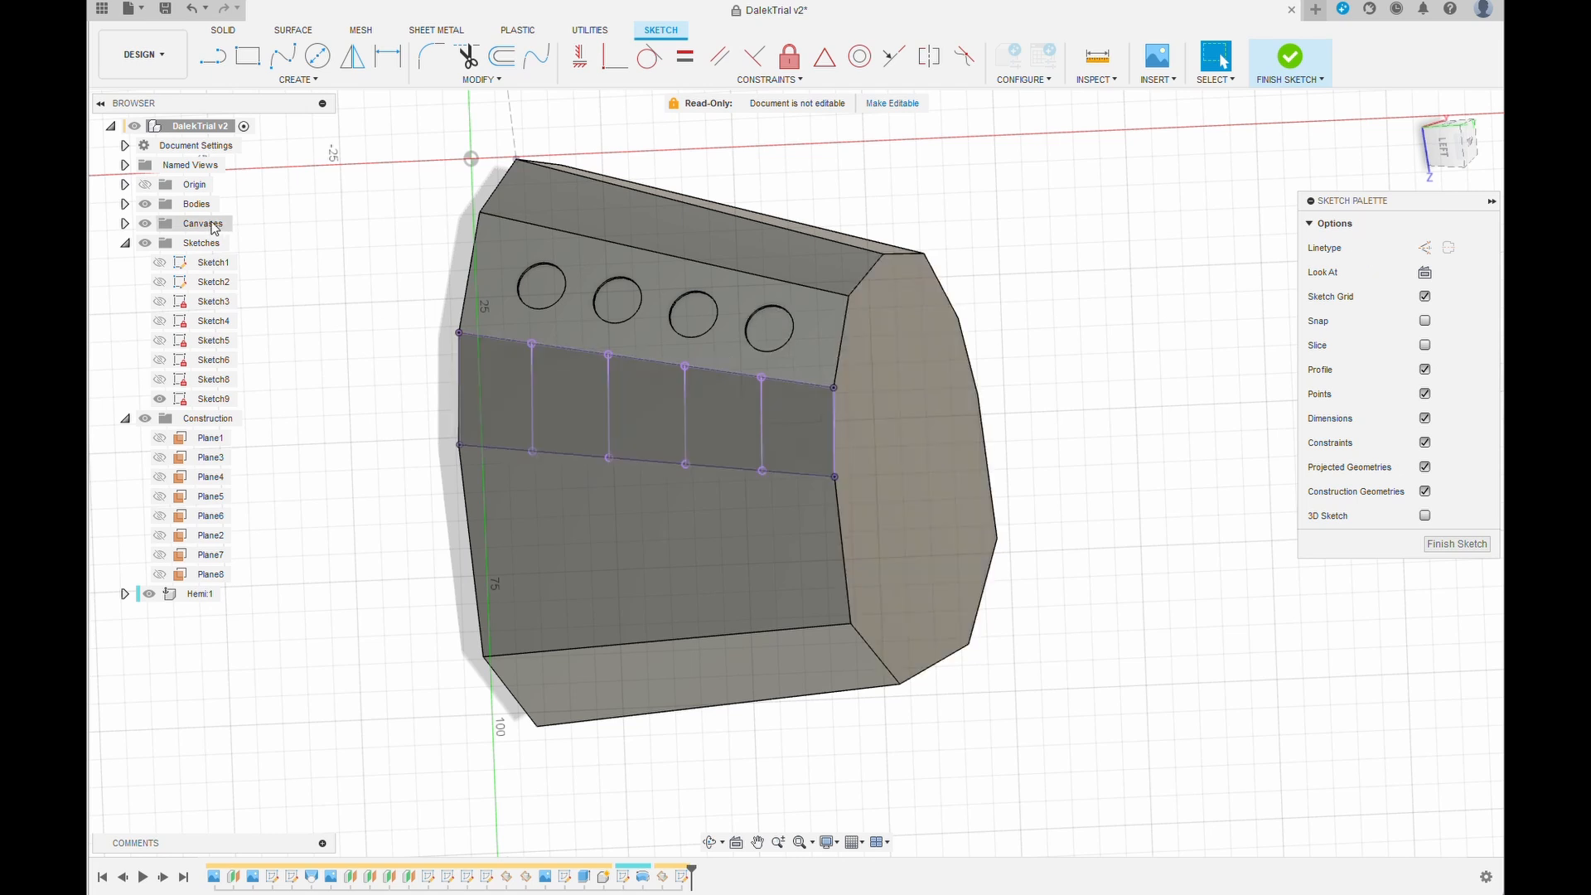
{"action": "left_click", "coordinate": [145, 205]}
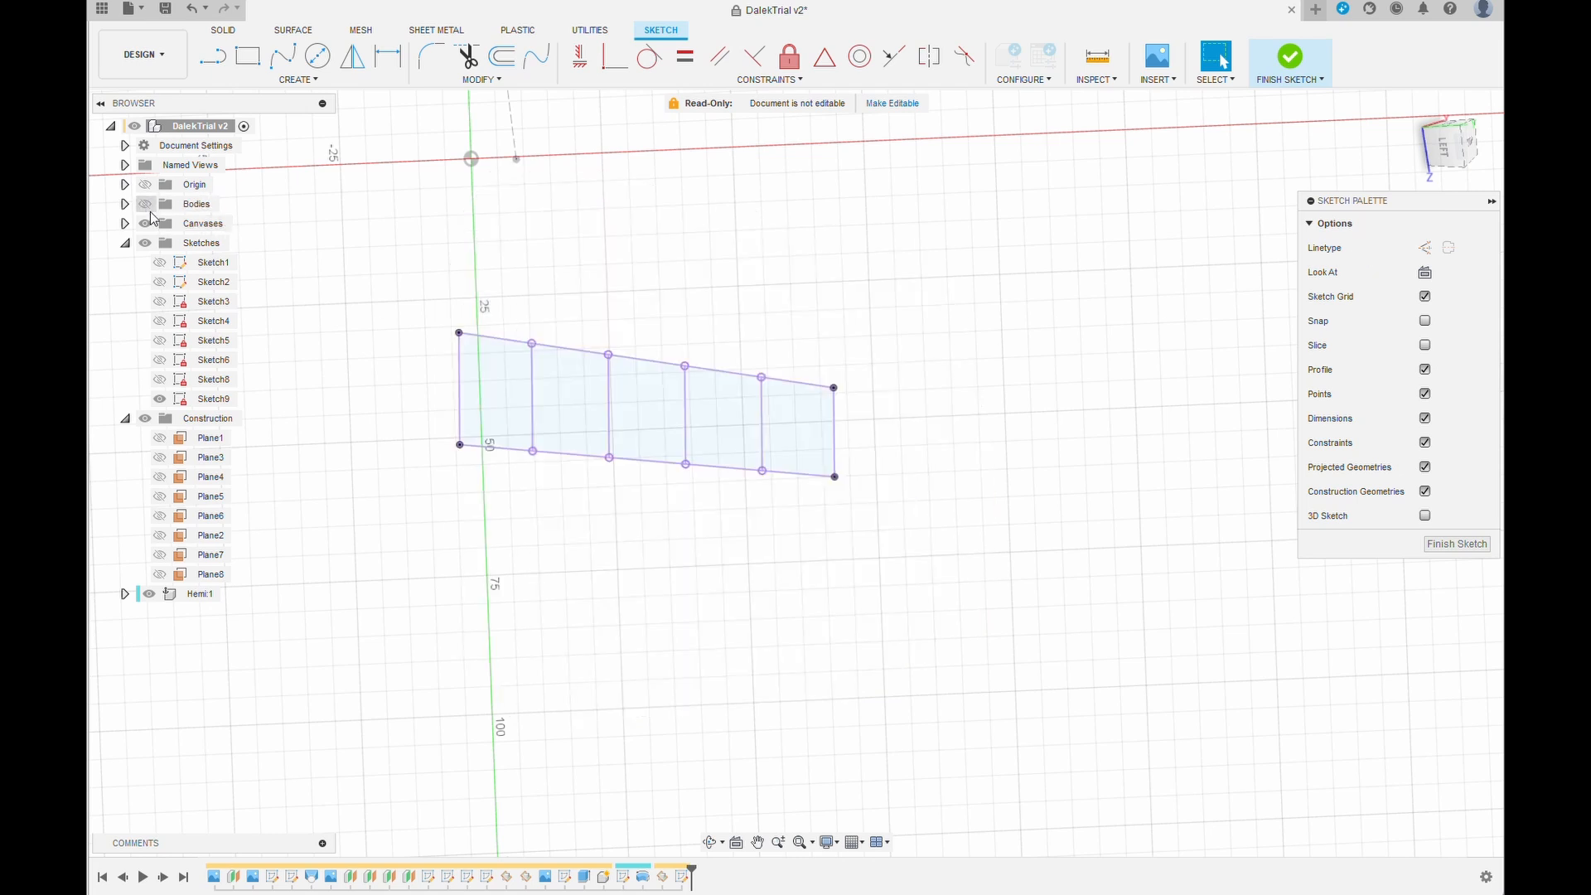
Convert the first three projected cross lines, starting from the panel's wide end, to construction lines
{"action": "left_click", "coordinate": [532, 400]}
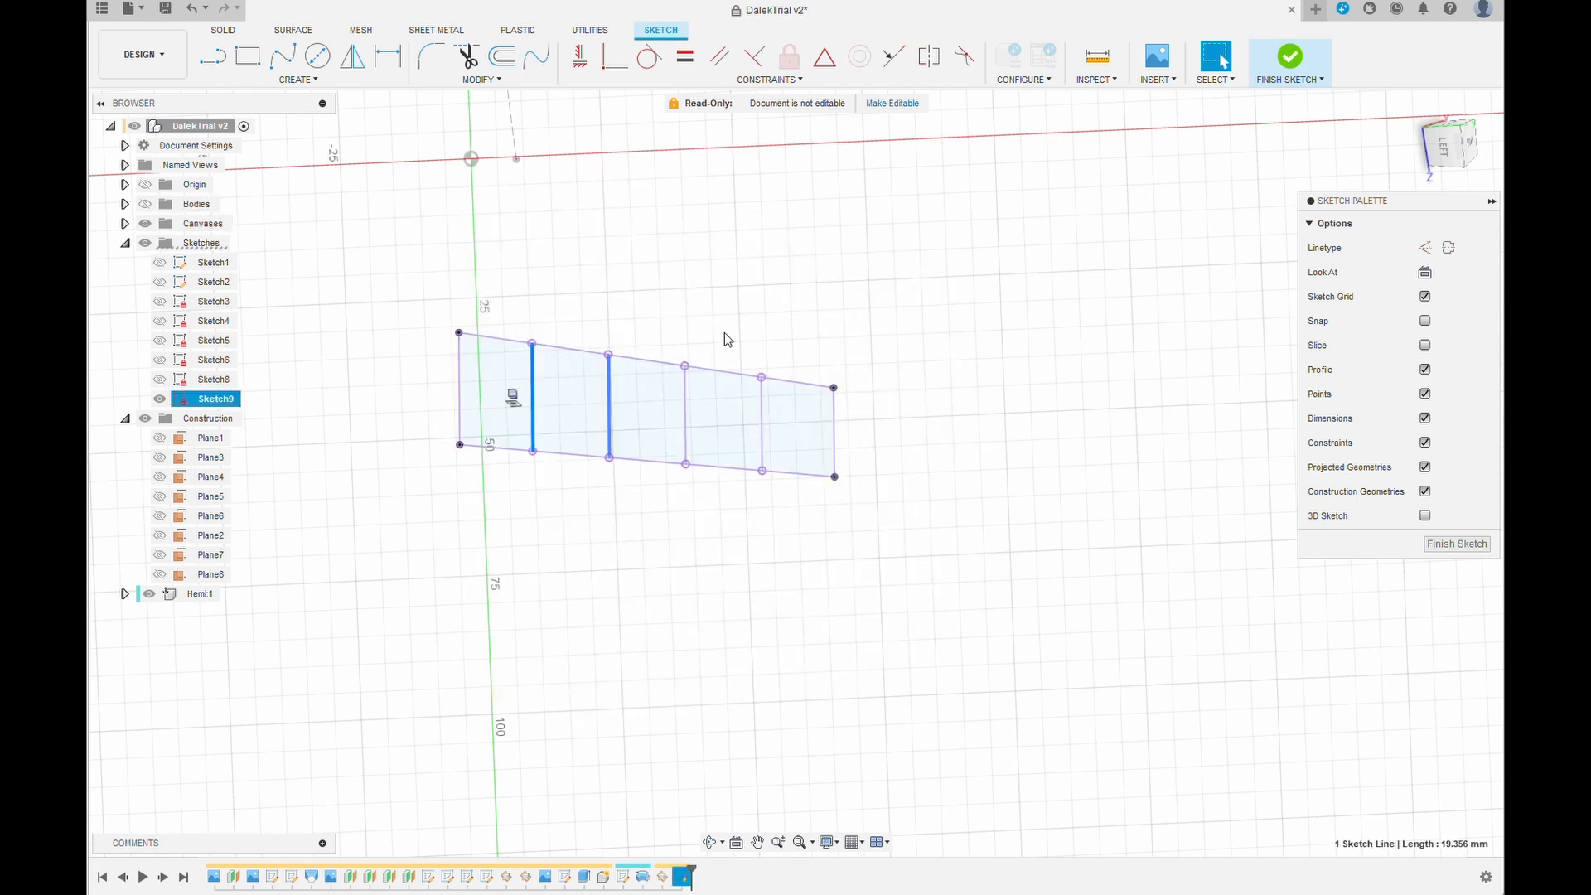
{"action": "left_click", "coordinate": [1425, 248]}
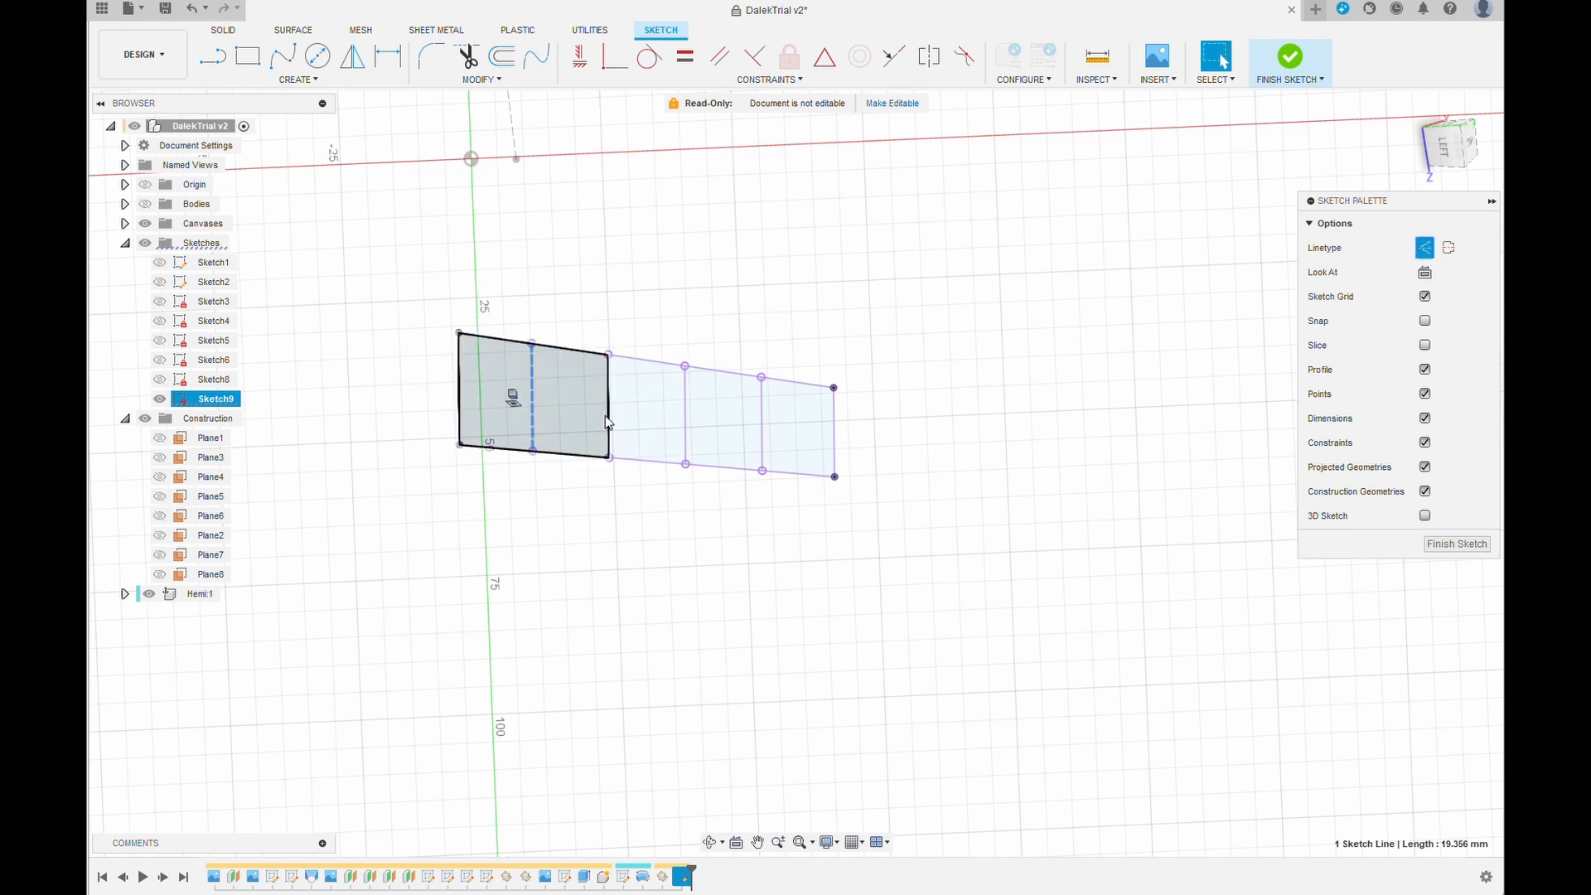
{"action": "left_click", "coordinate": [609, 415]}
{"action": "left_click", "coordinate": [1425, 248]}
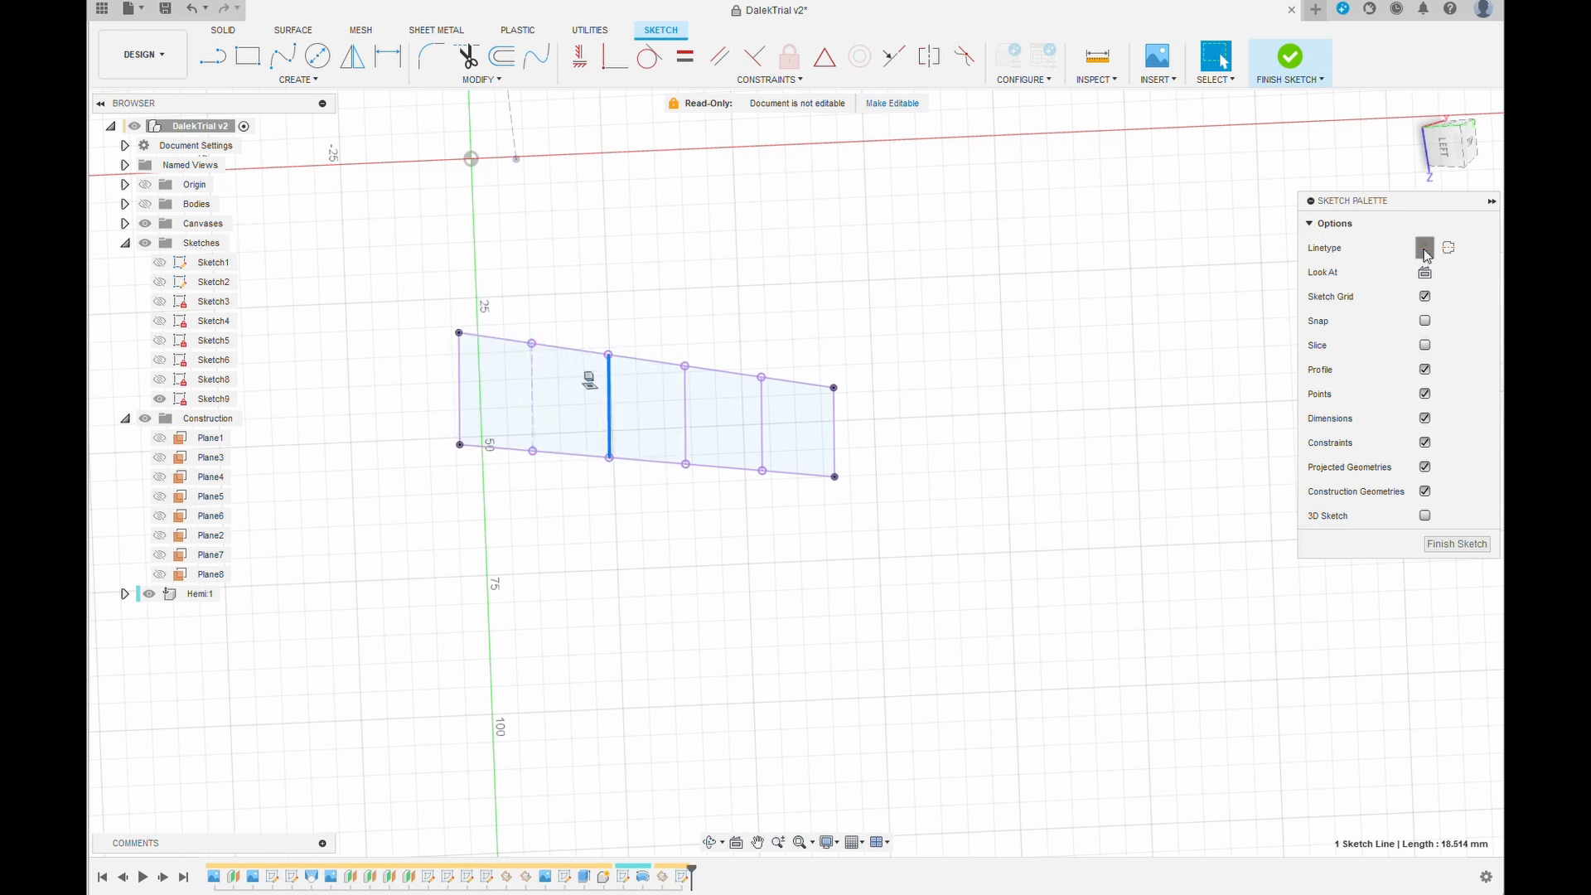
{"action": "left_click", "coordinate": [686, 415]}
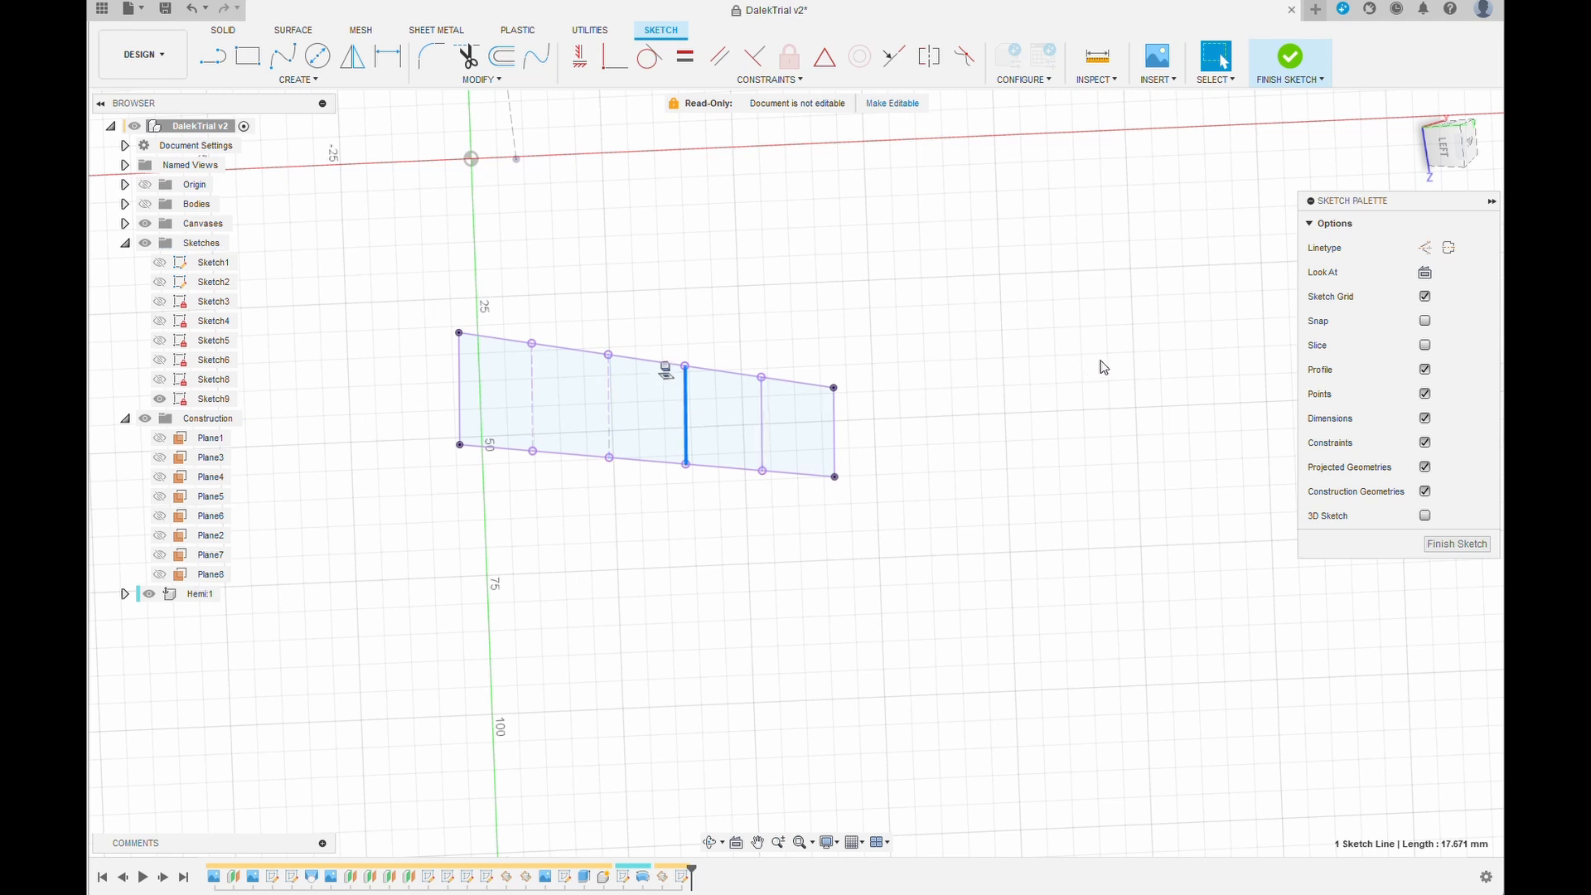
{"action": "left_click", "coordinate": [1425, 249]}
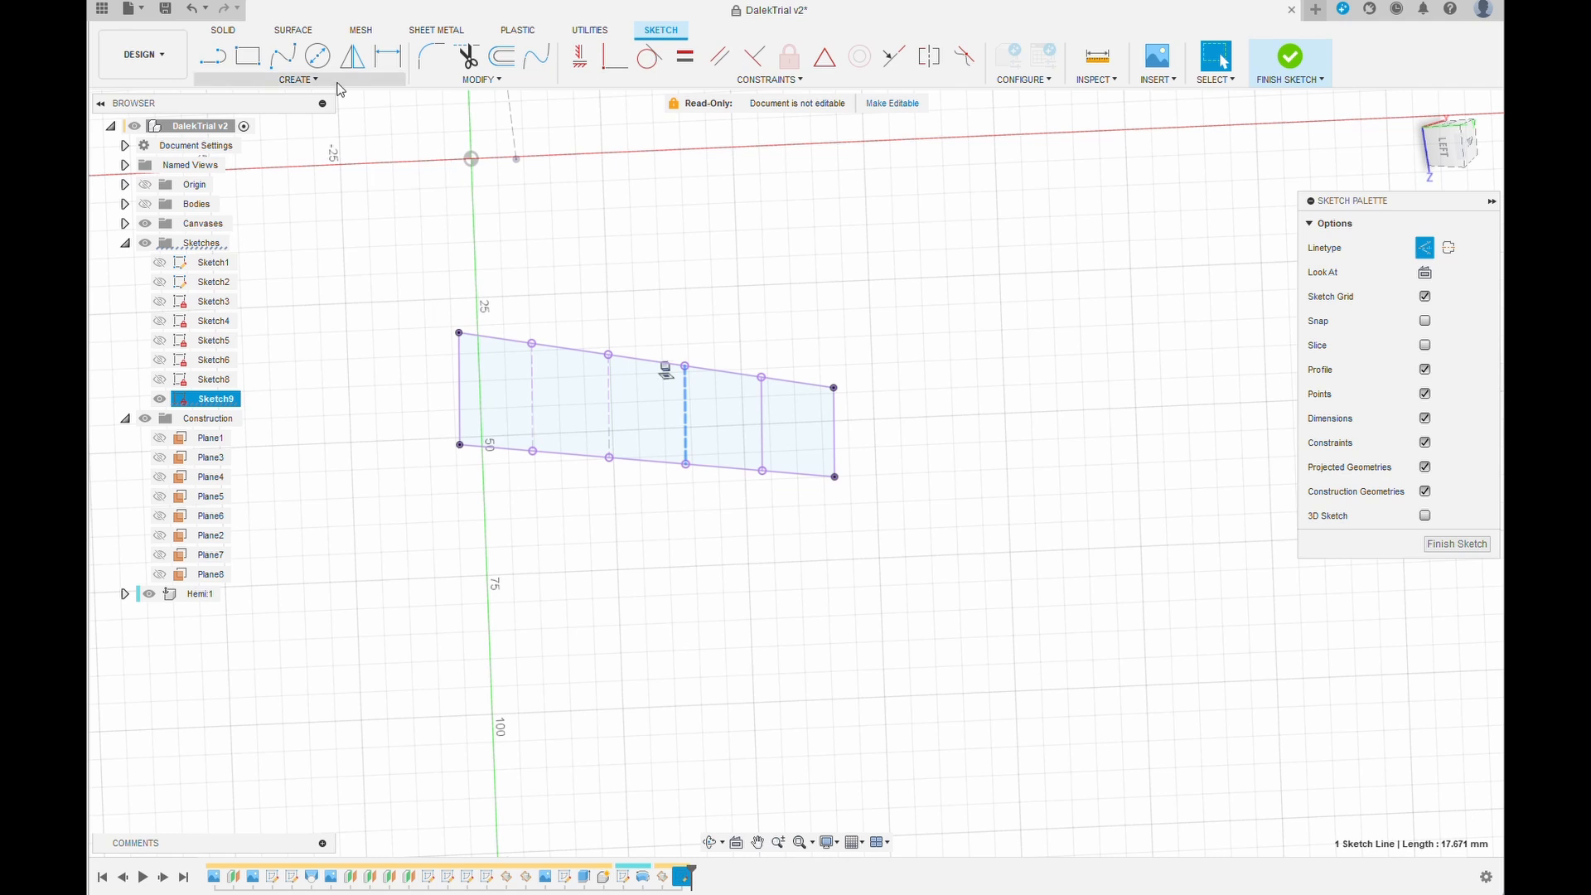
Draw a line along the panel joining the midpoints of its narrow and wide end edges
{"action": "left_click", "coordinate": [213, 57]}
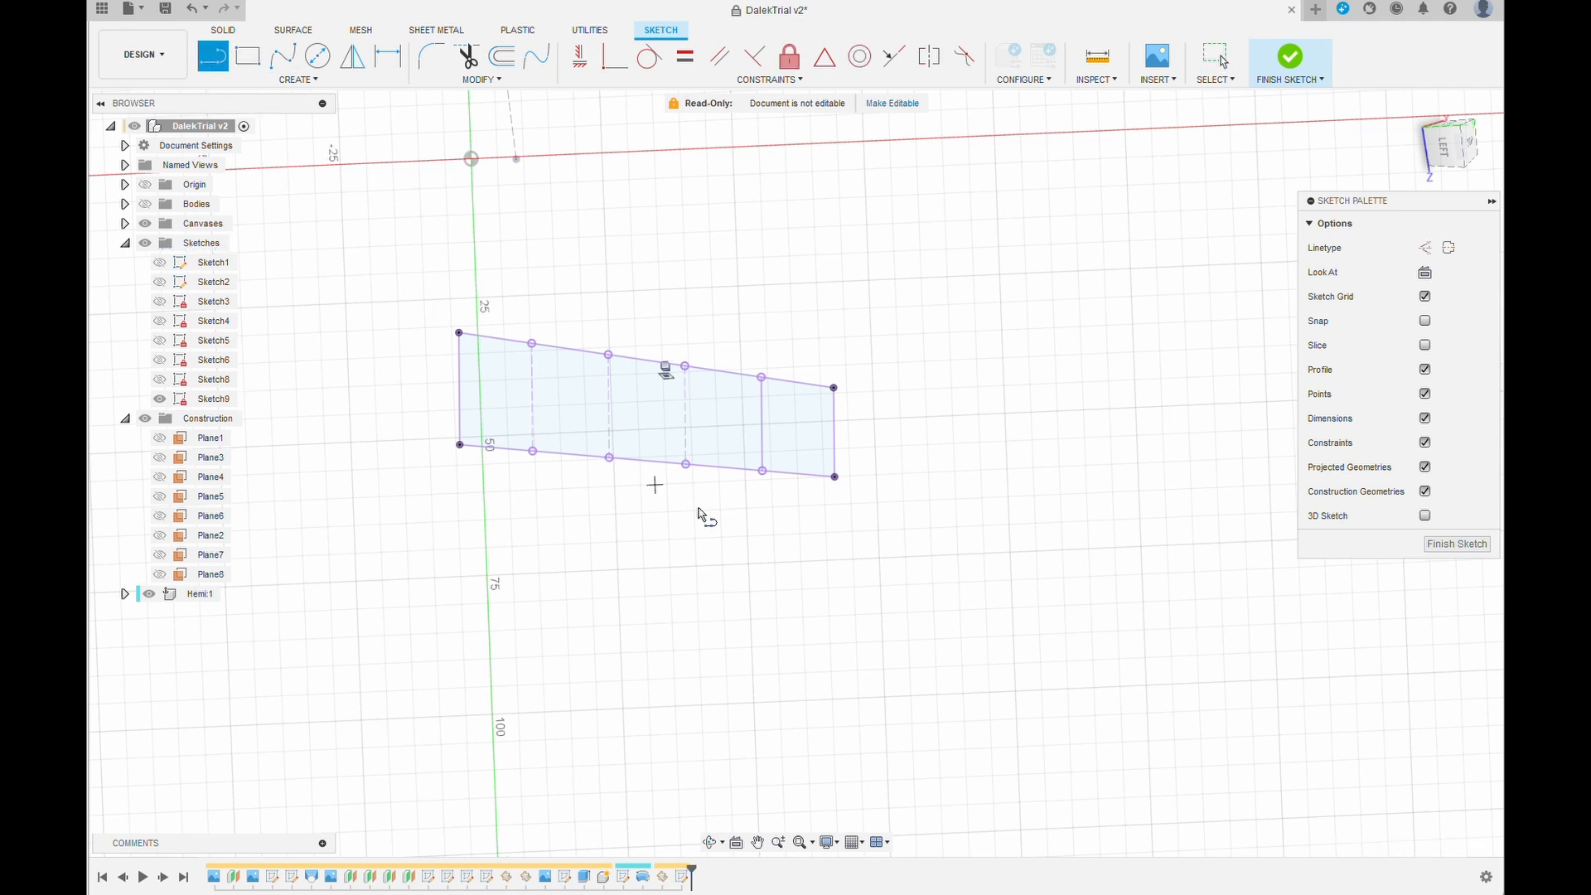
{"action": "left_click", "coordinate": [834, 431]}
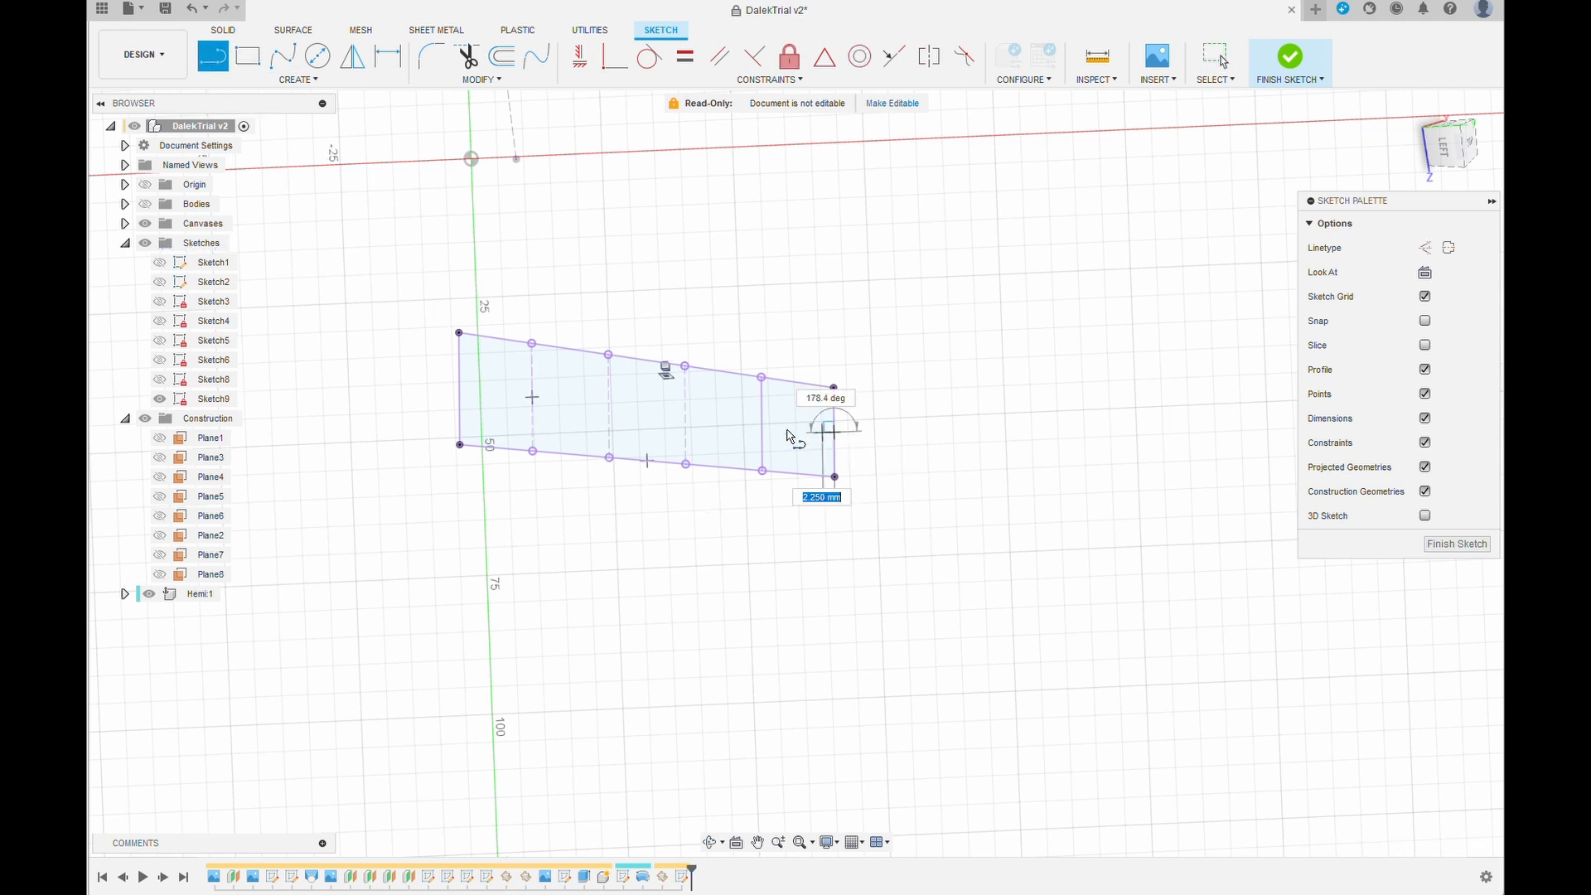
{"action": "left_click", "coordinate": [460, 390]}
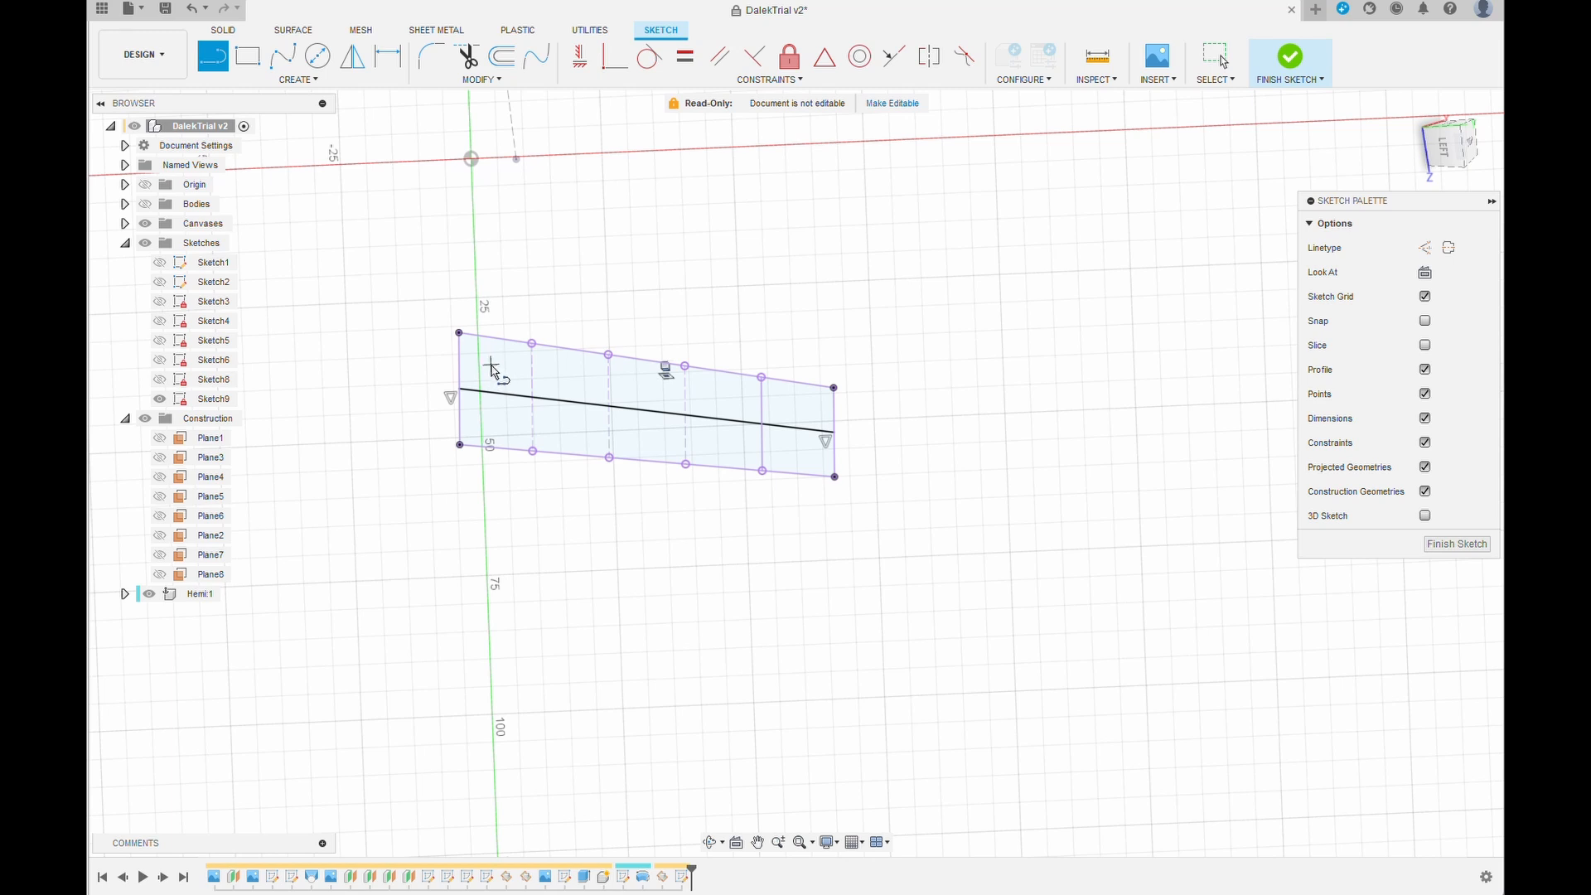
{"action": "key", "text": "Escape"}
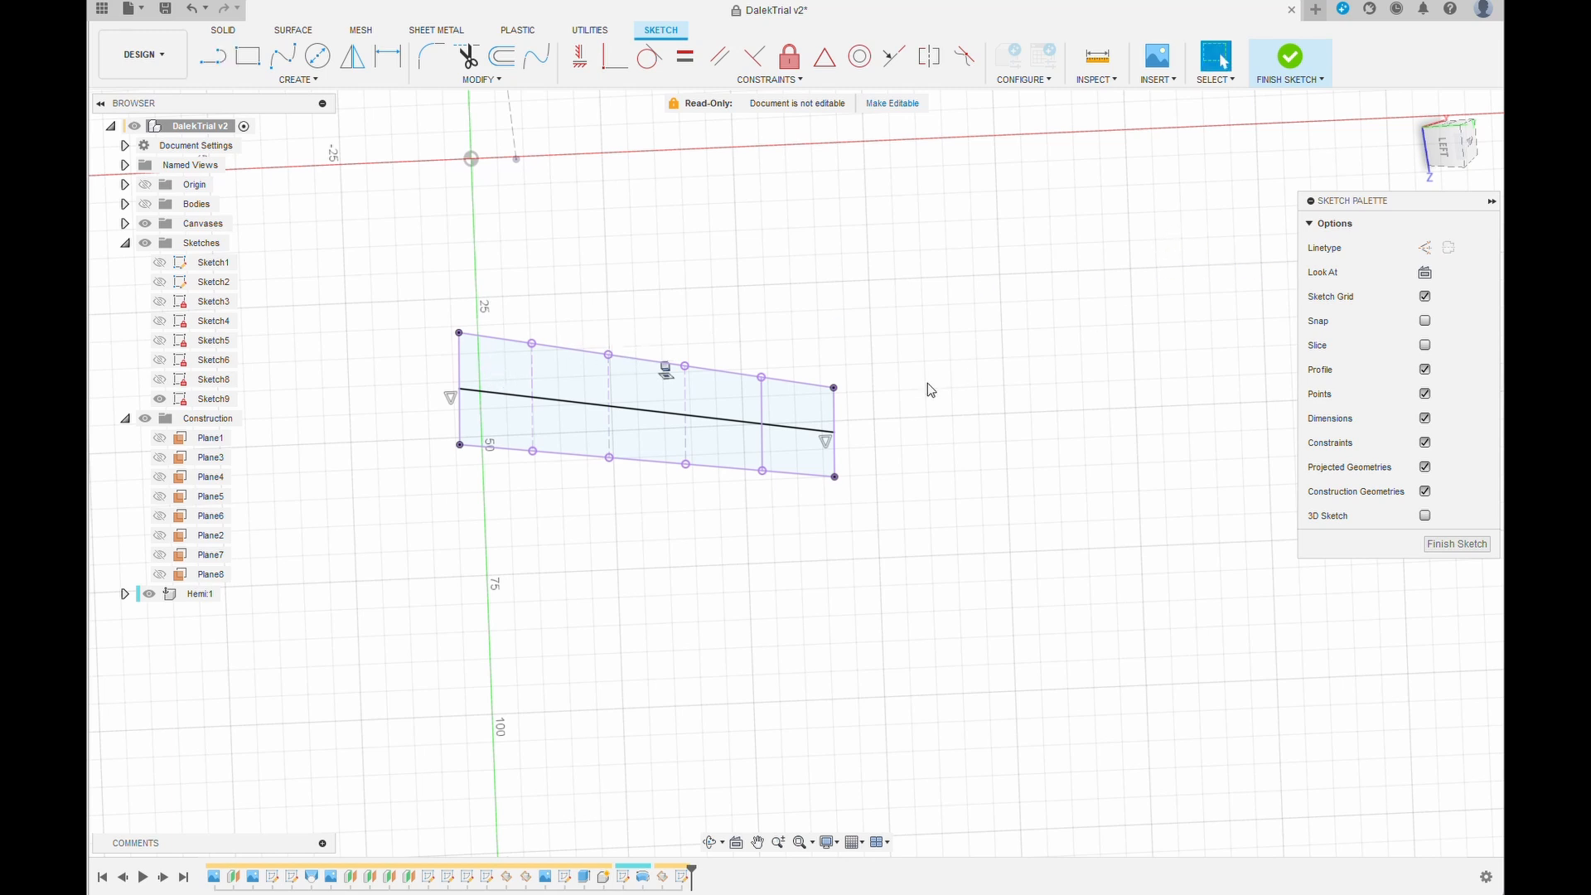
Convert the line running along the panel between its end midpoints to a construction line
{"action": "left_click", "coordinate": [797, 427]}
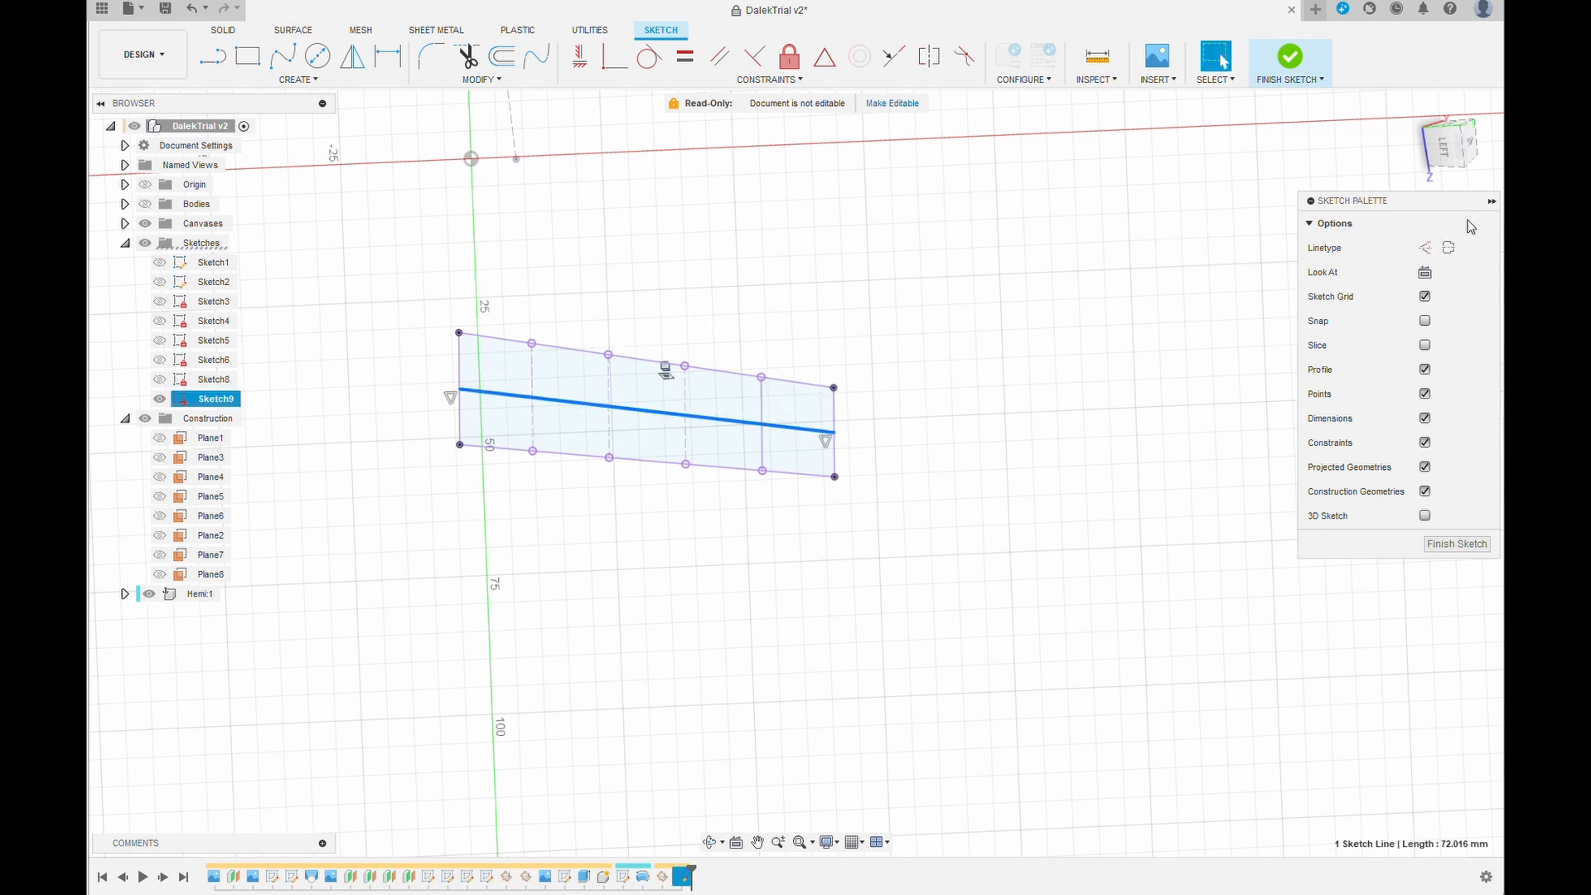
{"action": "left_click", "coordinate": [1425, 248]}
{"action": "left_click", "coordinate": [1115, 414]}
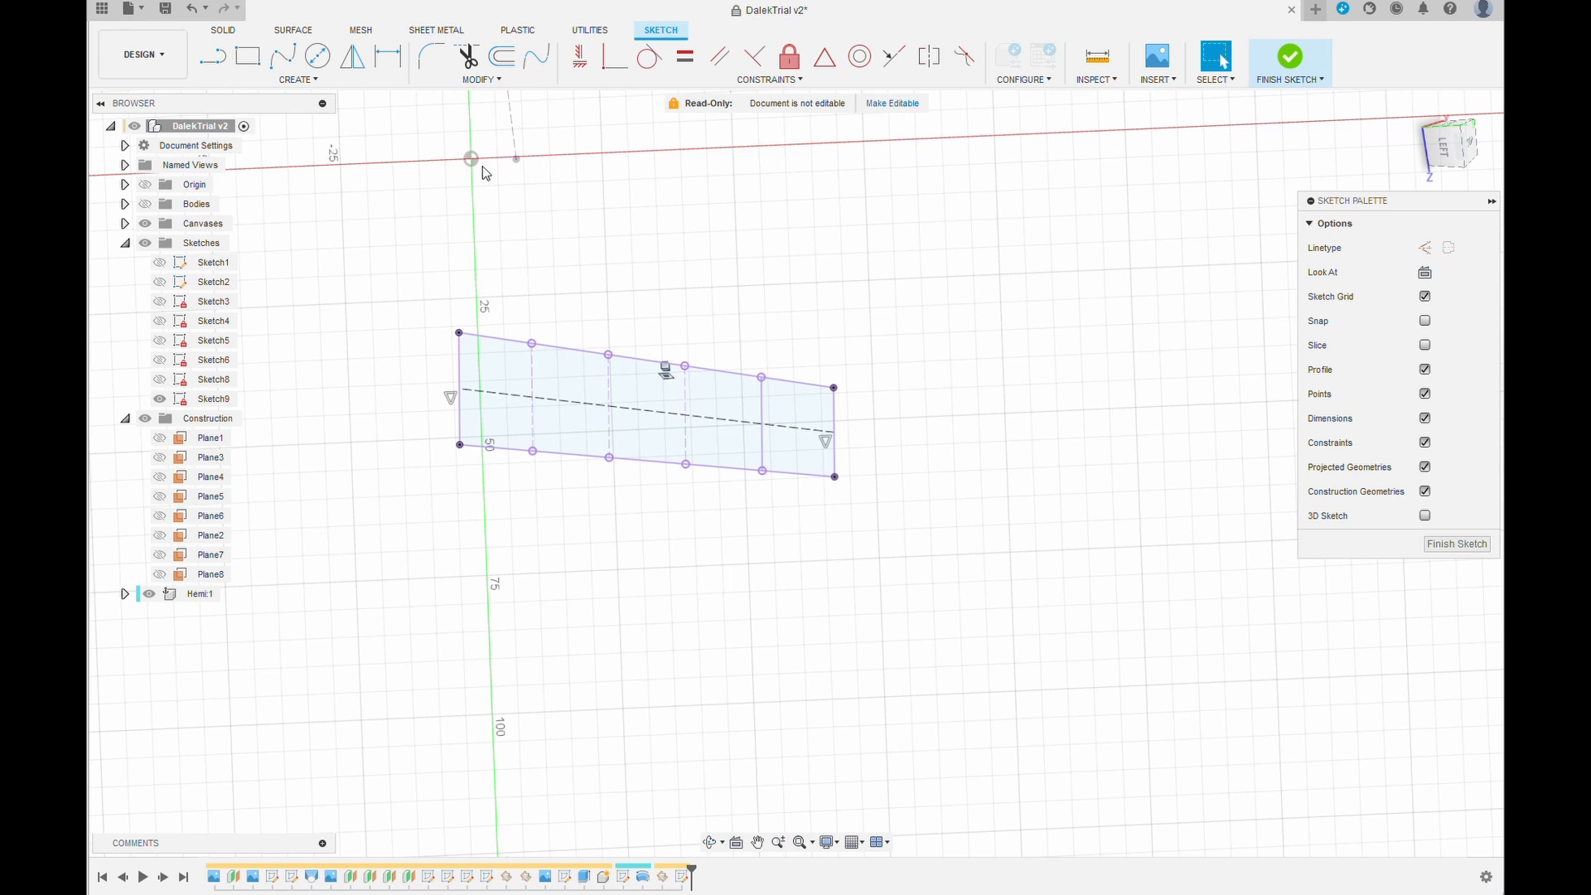
Draw 9 mm diameter circles where the centre line crosses the first two projected cross lines from the panel's wide end
{"action": "left_click", "coordinate": [318, 55]}
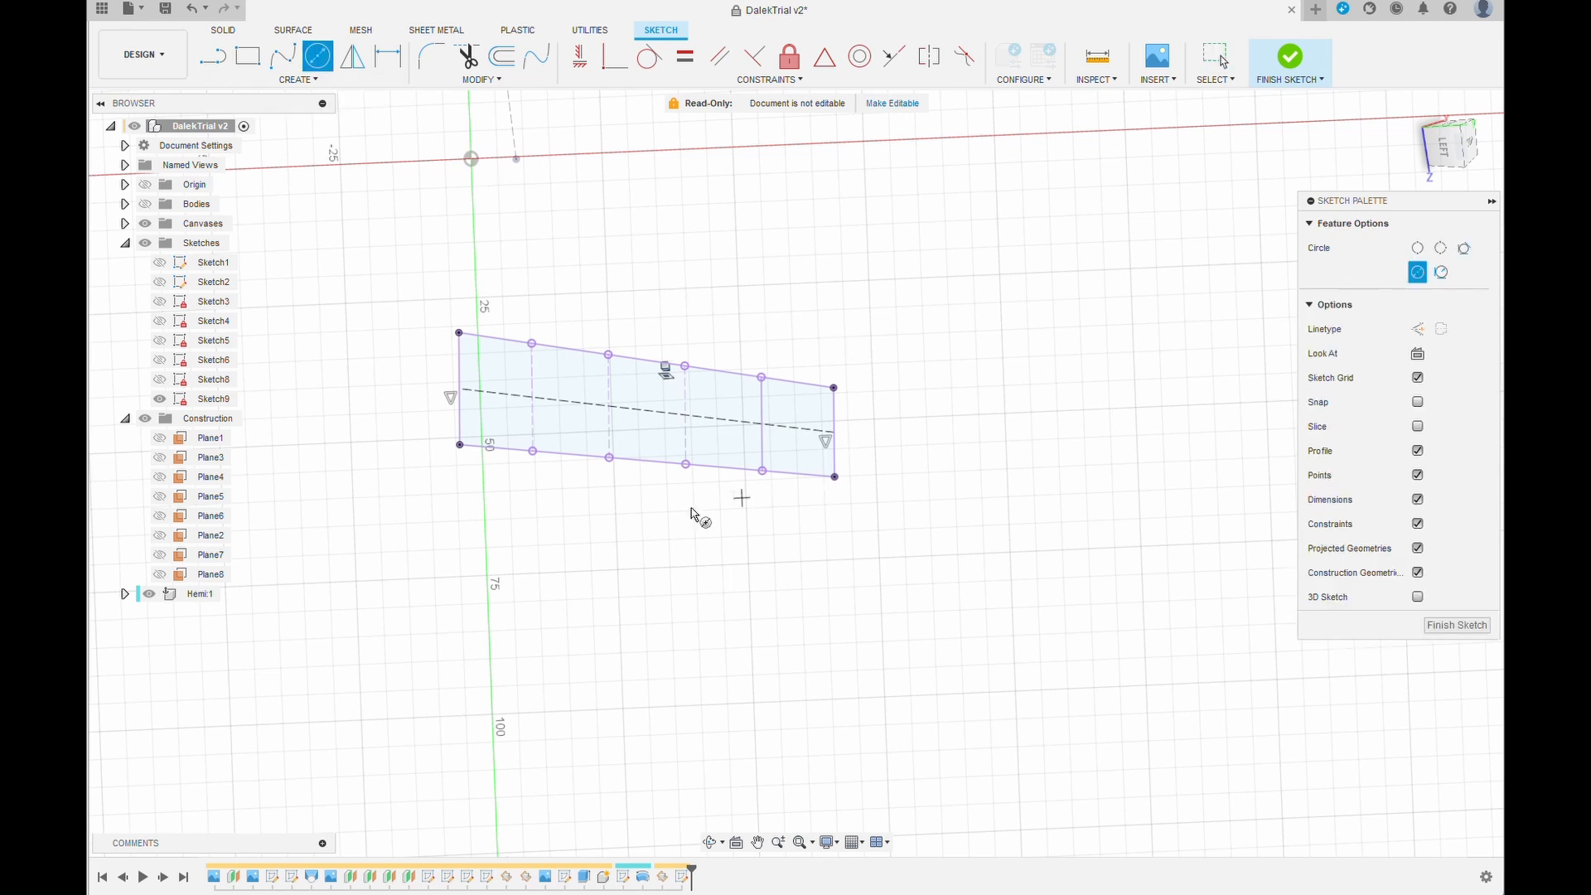
{"action": "left_click", "coordinate": [532, 399]}
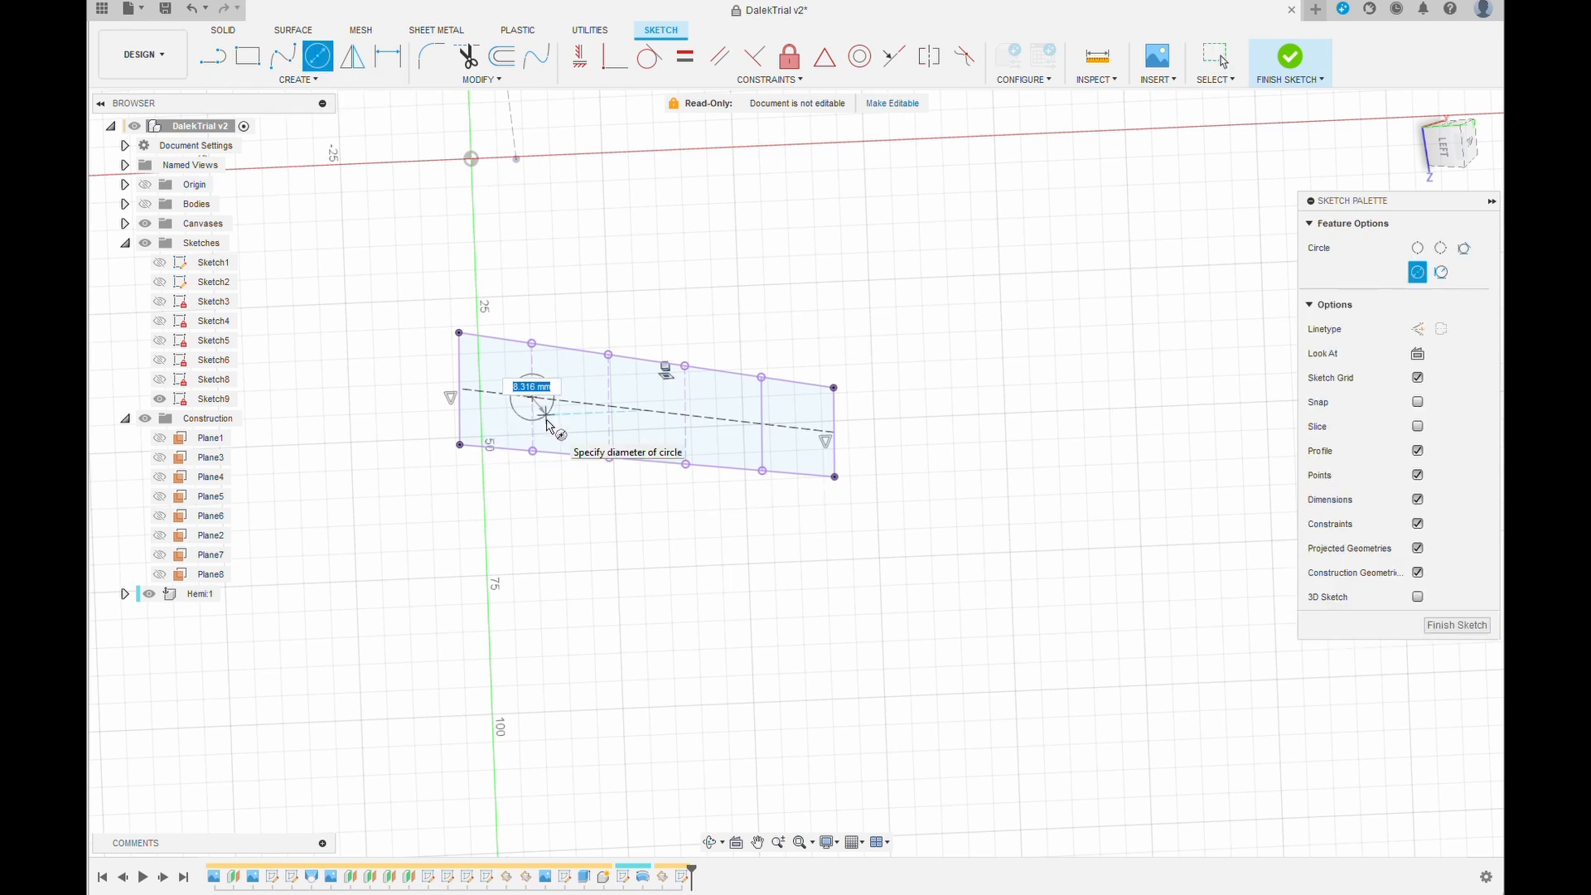
{"action": "type", "text": "9"}
{"action": "key", "text": "Return"}
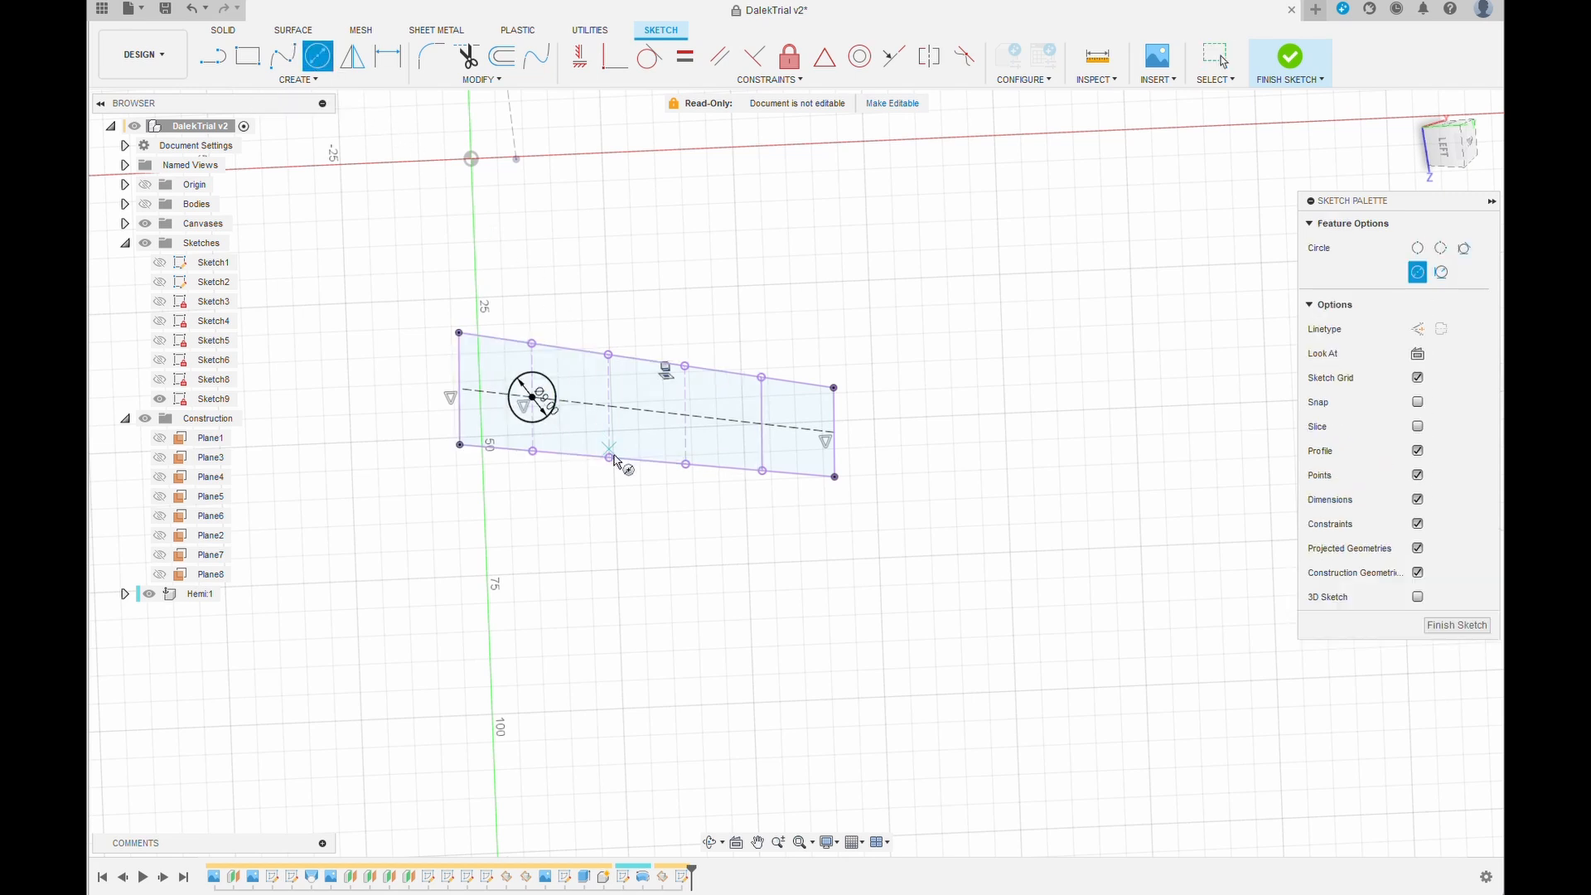
{"action": "left_click", "coordinate": [609, 407]}
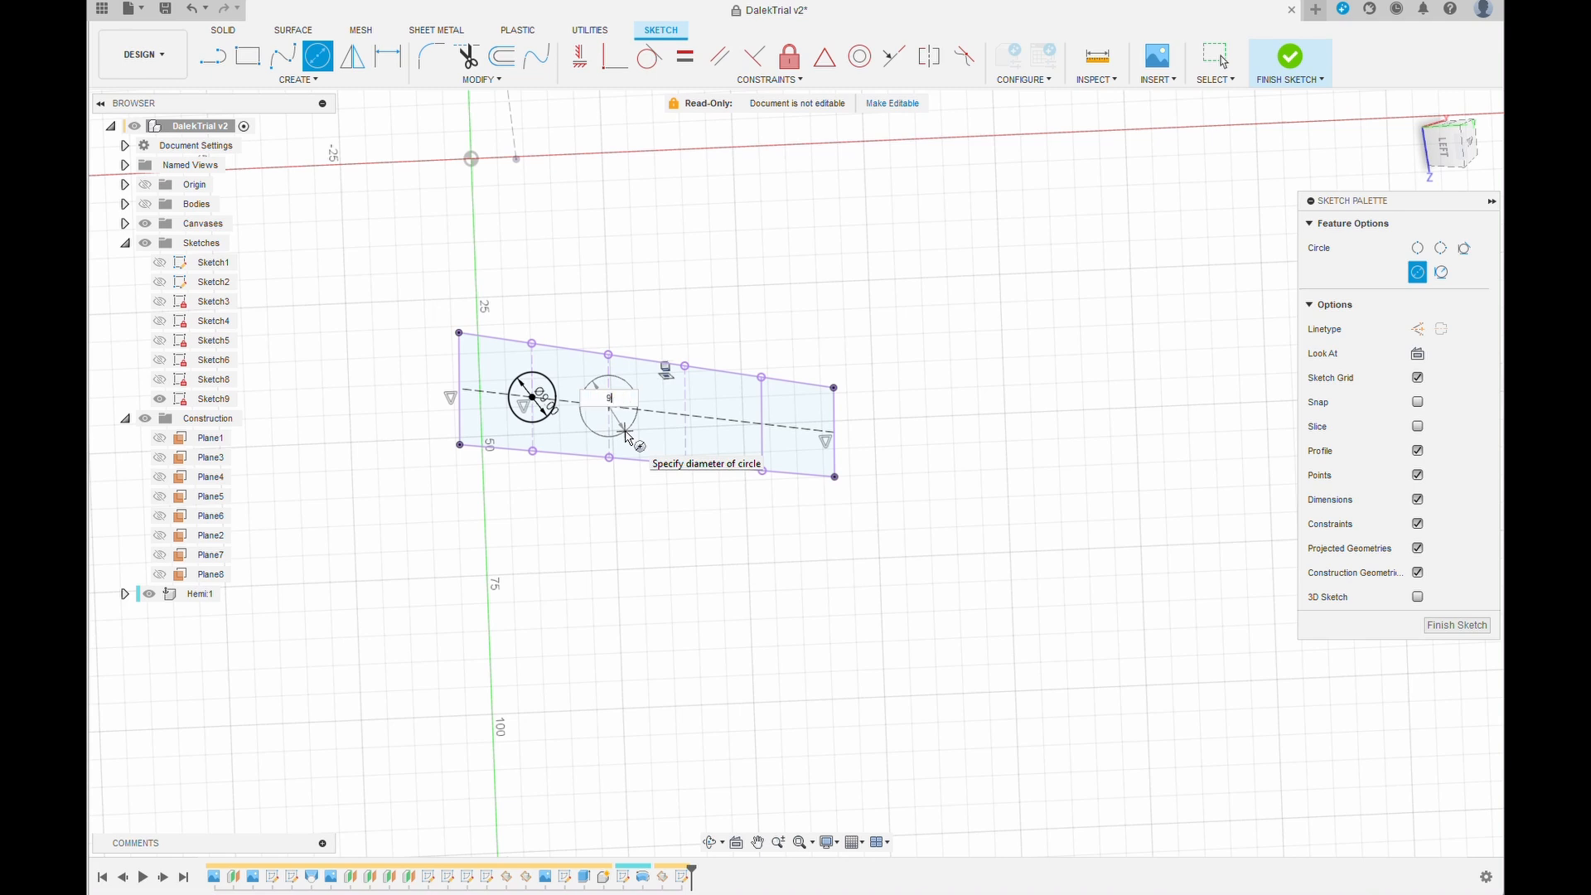
{"action": "type", "text": "9"}
{"action": "key", "text": "Return"}
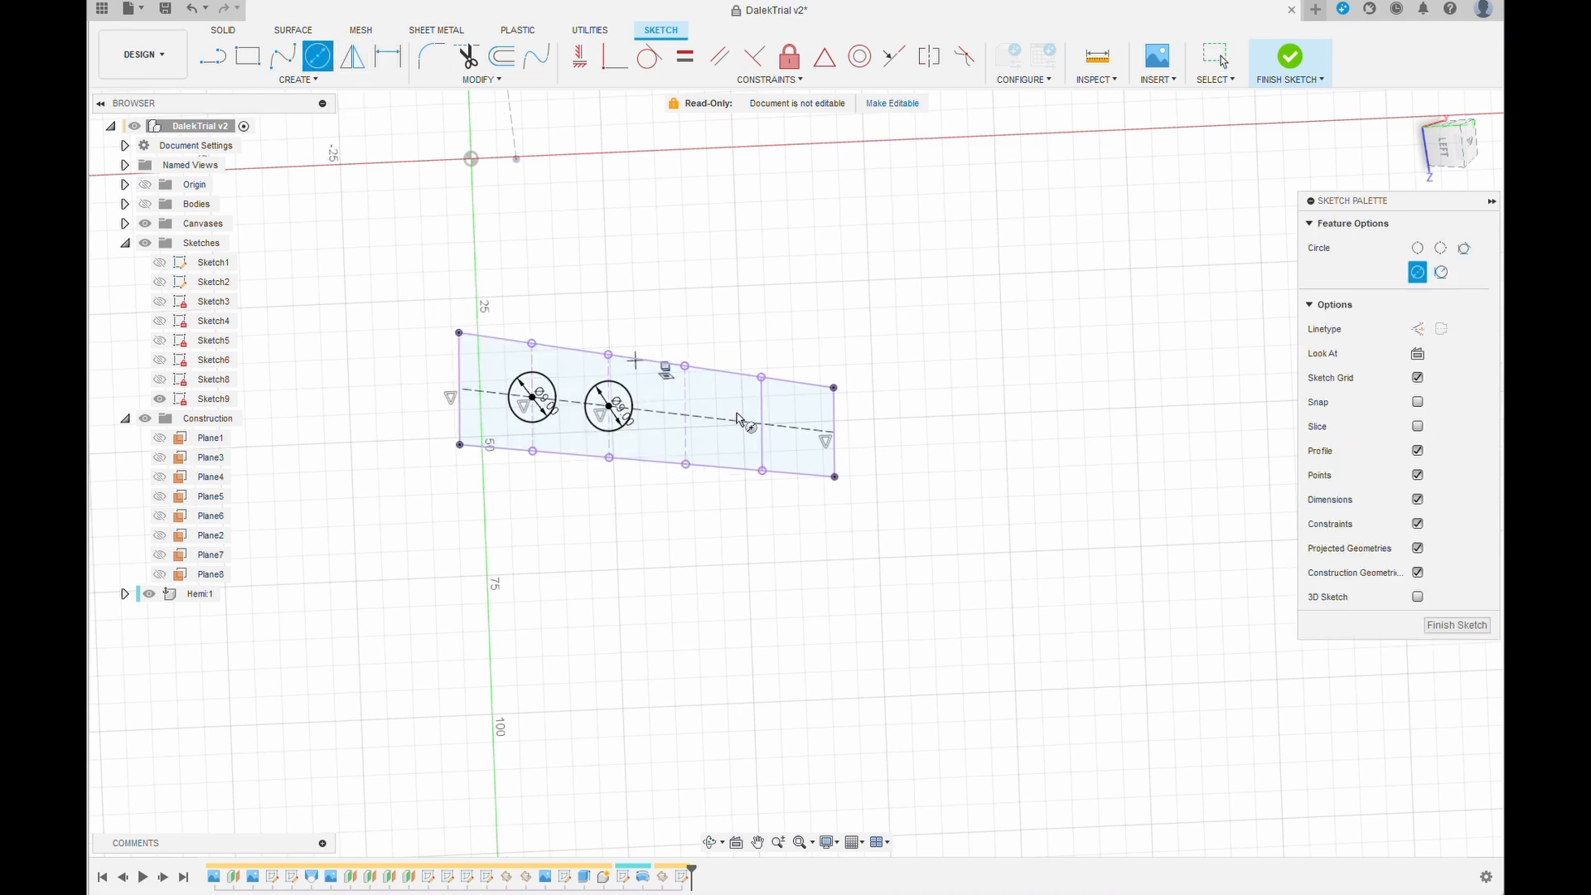
Draw 9 mm diameter circles at the centre line's other two cross-line intersections, towards the narrow end, and finish the sketch
{"action": "left_click", "coordinate": [685, 415]}
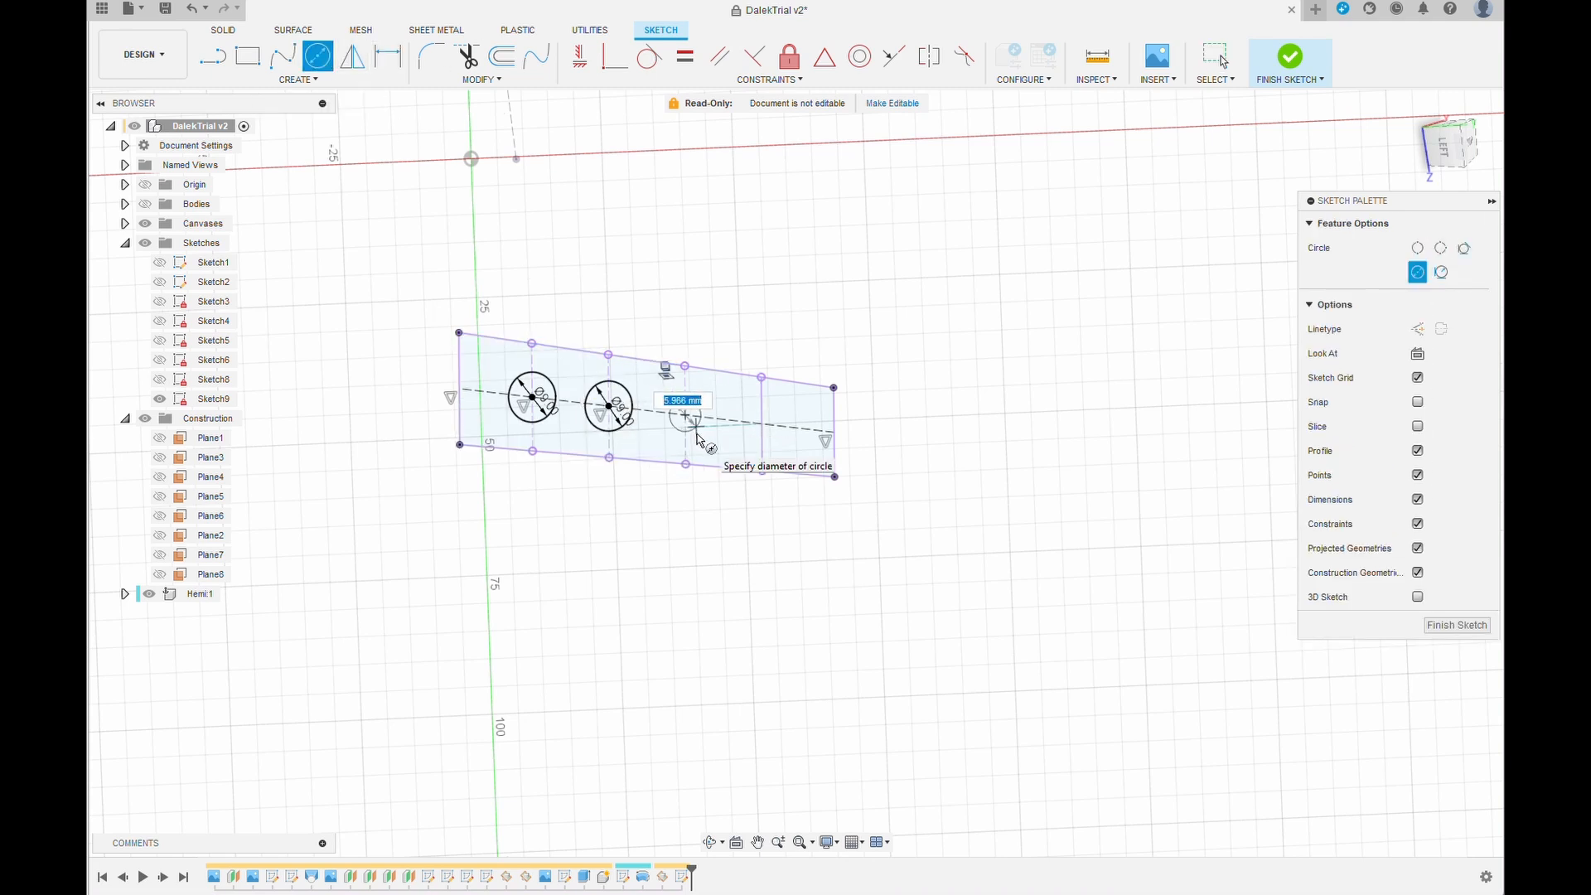
{"action": "type", "text": "9"}
{"action": "key", "text": "Return"}
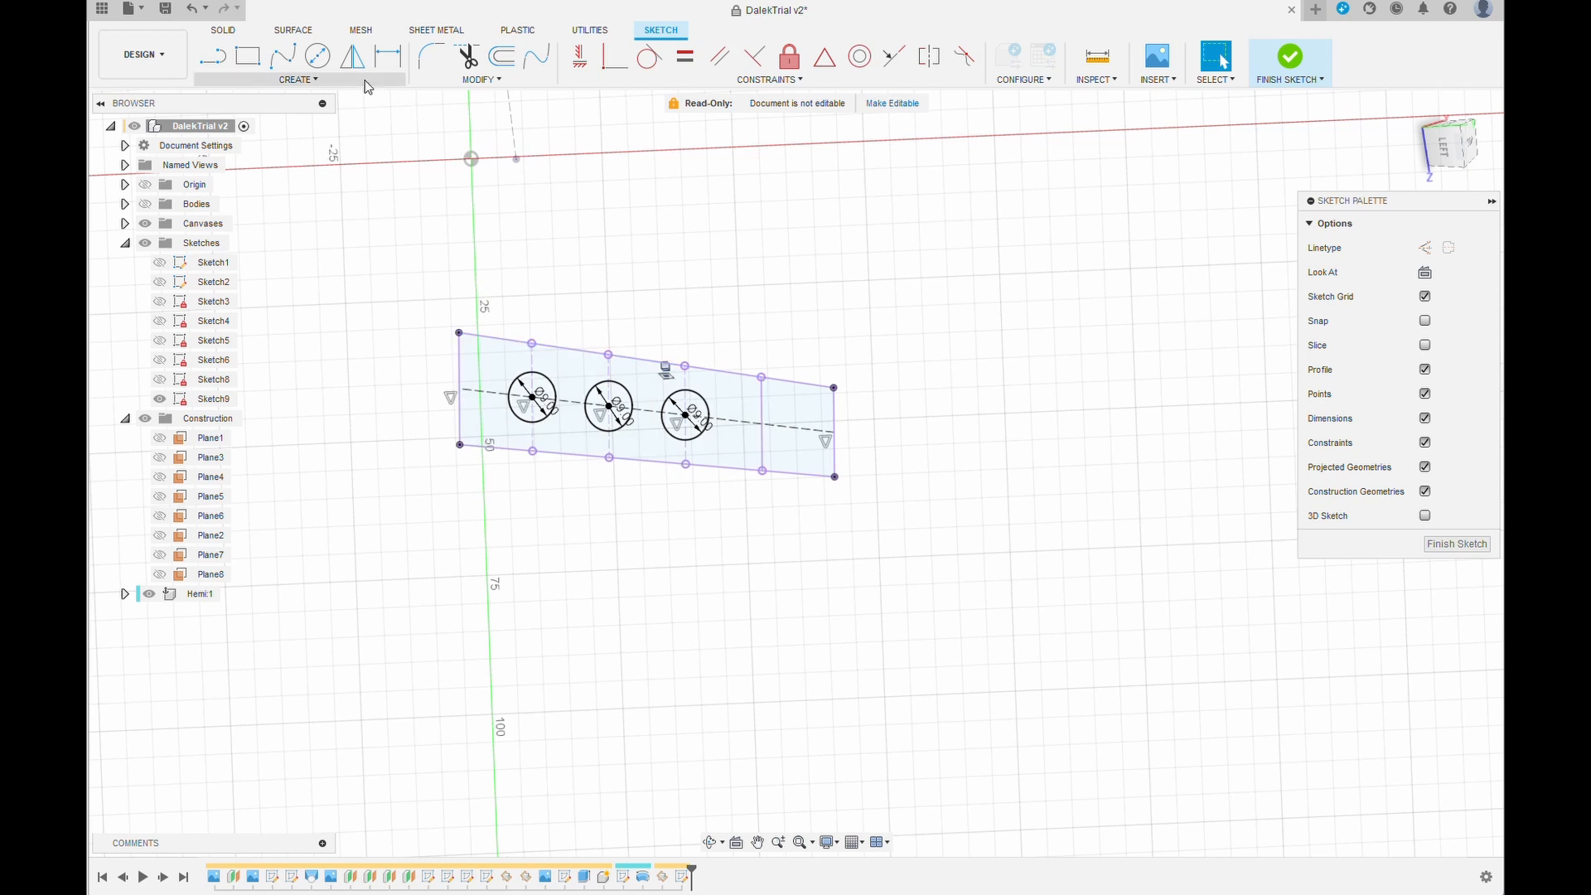
{"action": "left_click", "coordinate": [760, 445]}
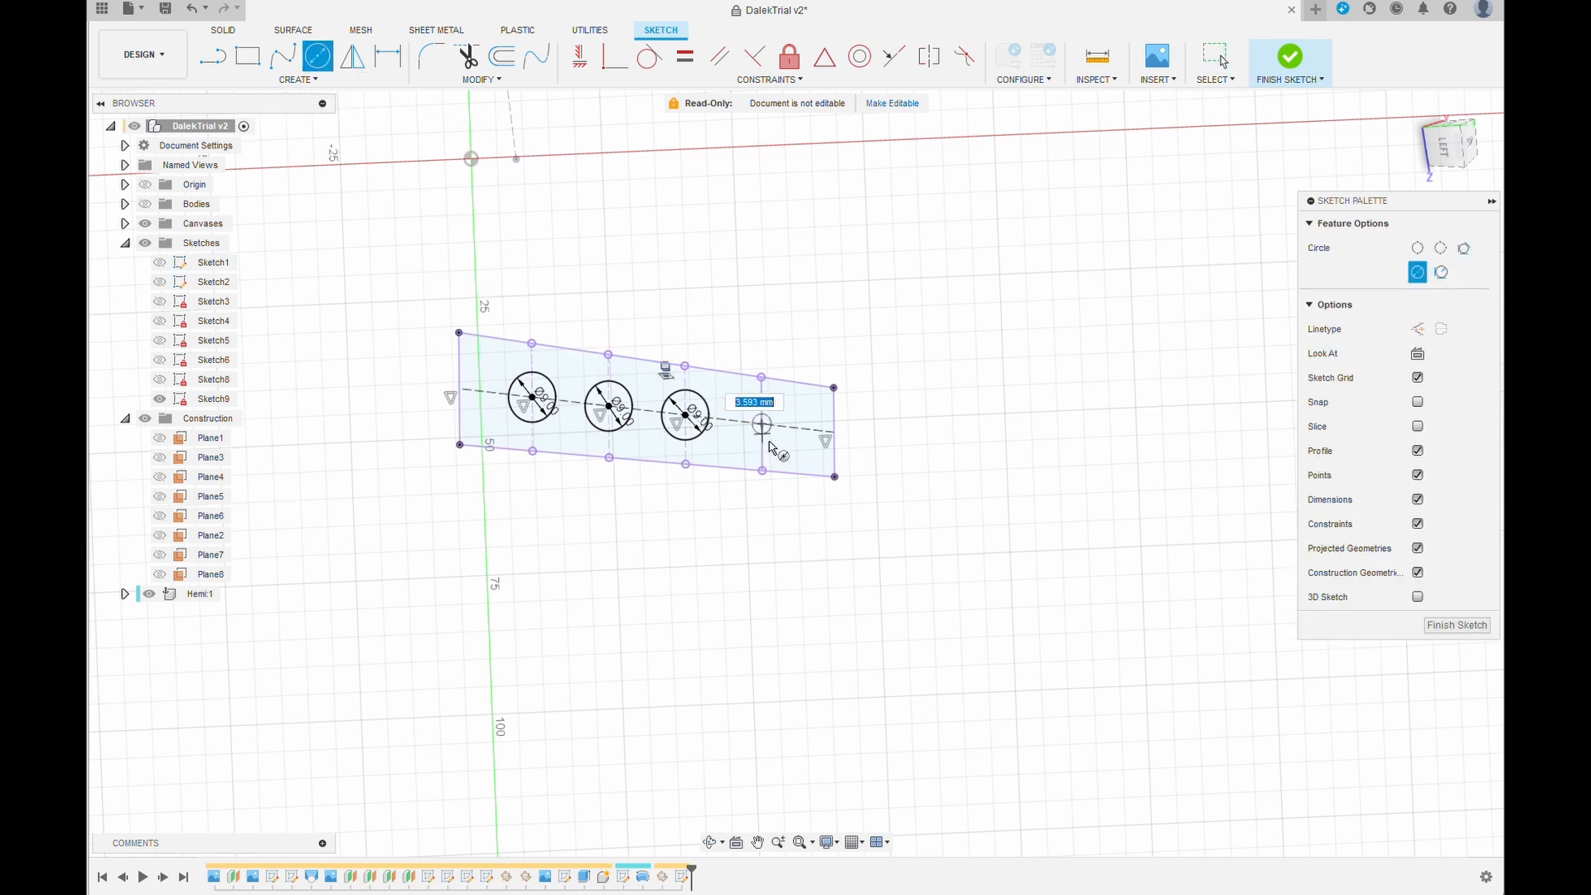
{"action": "type", "text": "9"}
{"action": "key", "text": "Return"}
{"action": "key", "text": "Escape"}
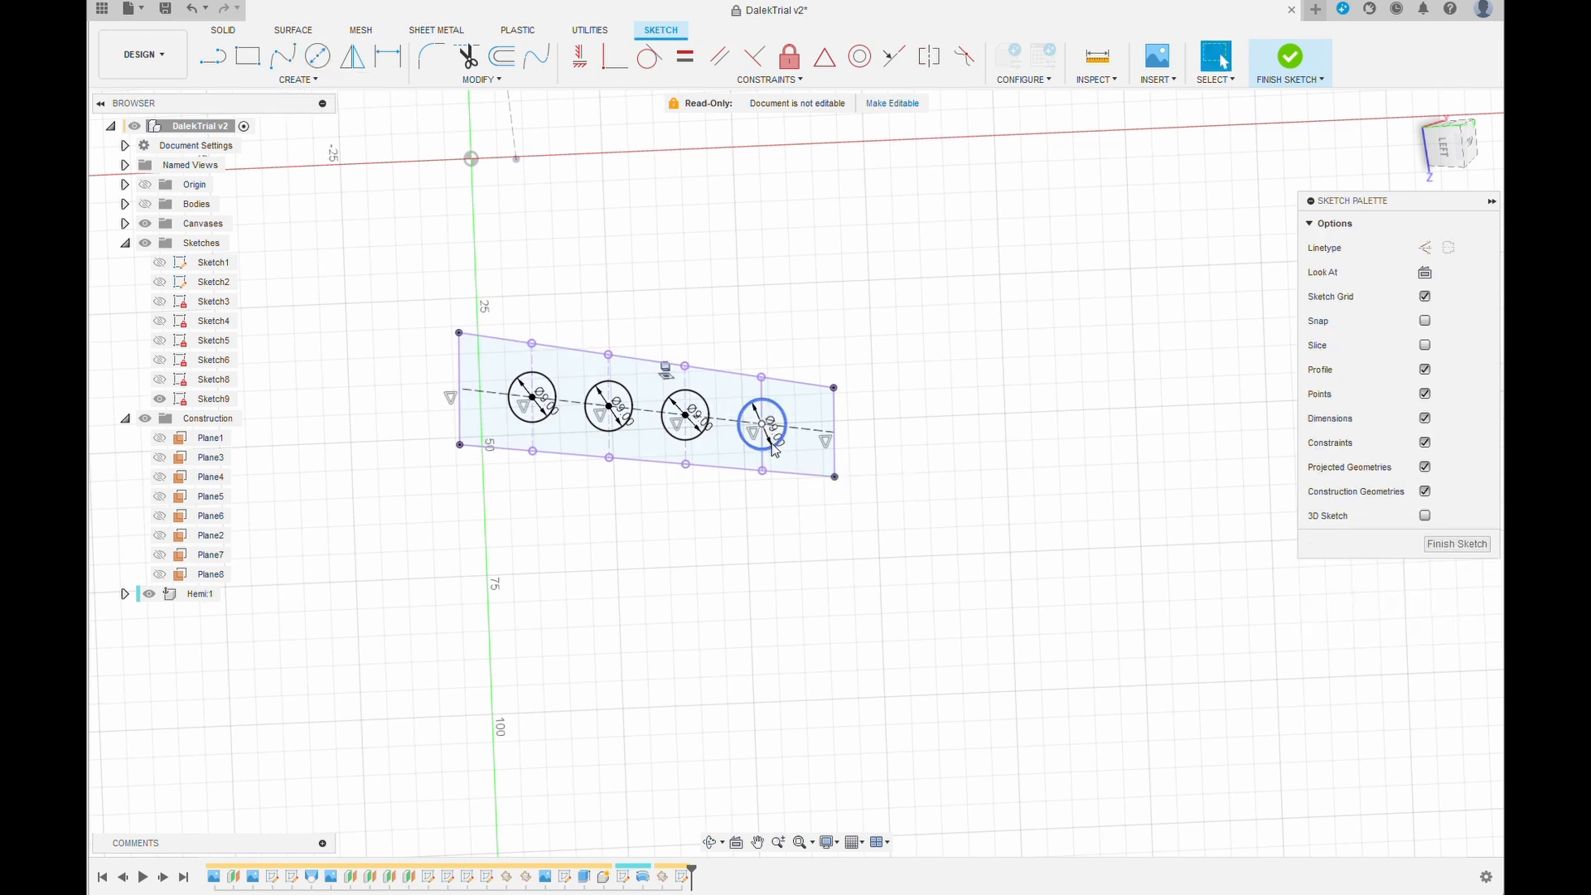
{"action": "left_click", "coordinate": [1456, 544]}
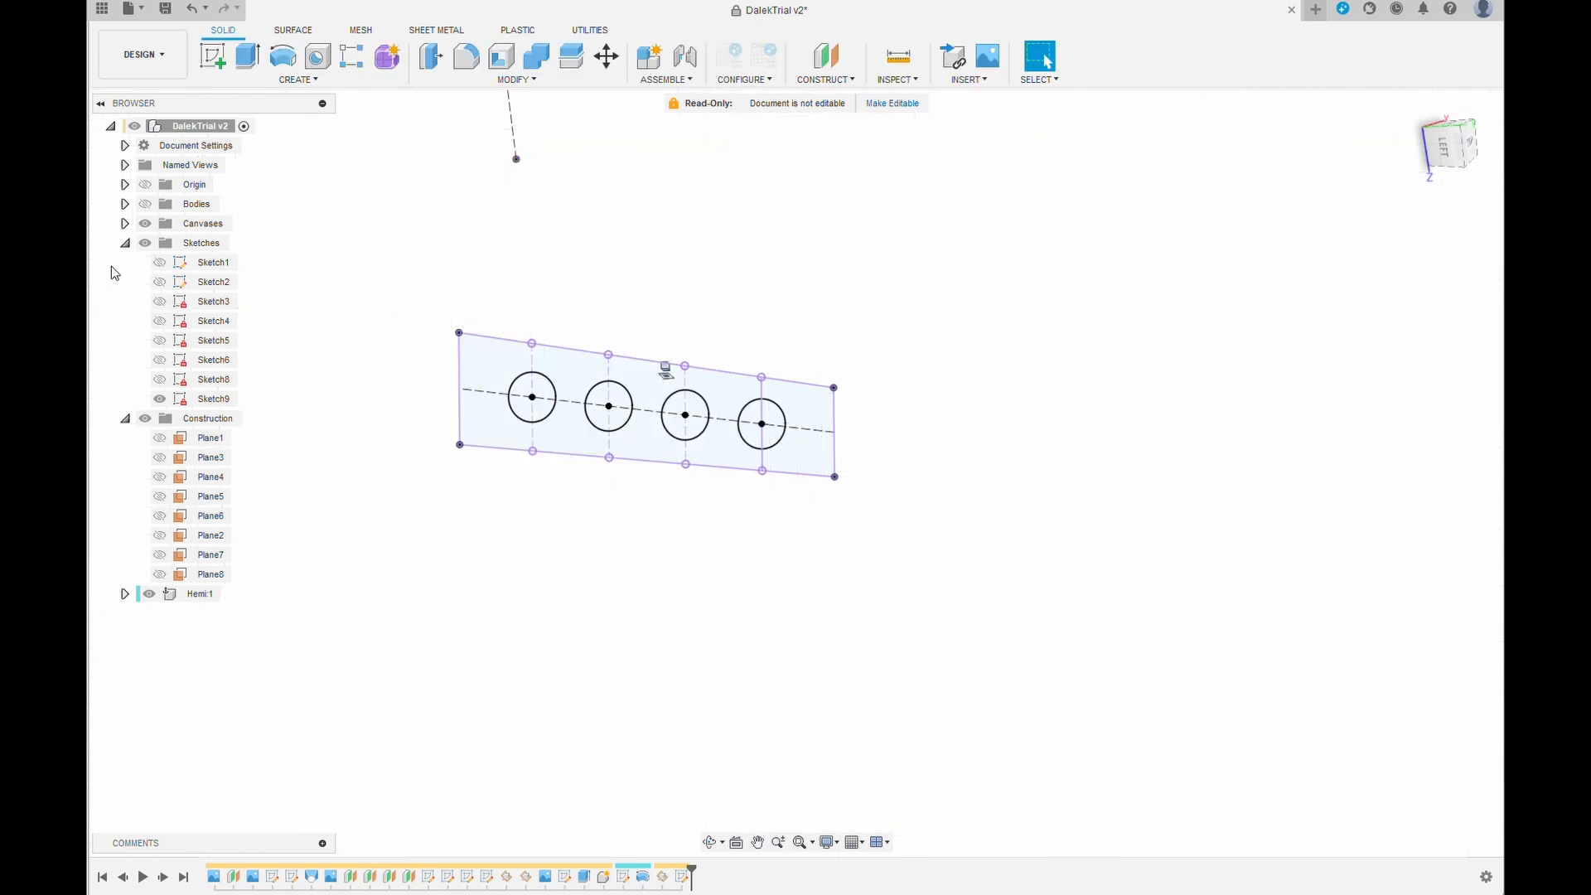
Select all four circles of the new sketch as extrude profiles, including both halves of the split one, and leave the bodies shown
{"action": "left_click", "coordinate": [145, 204]}
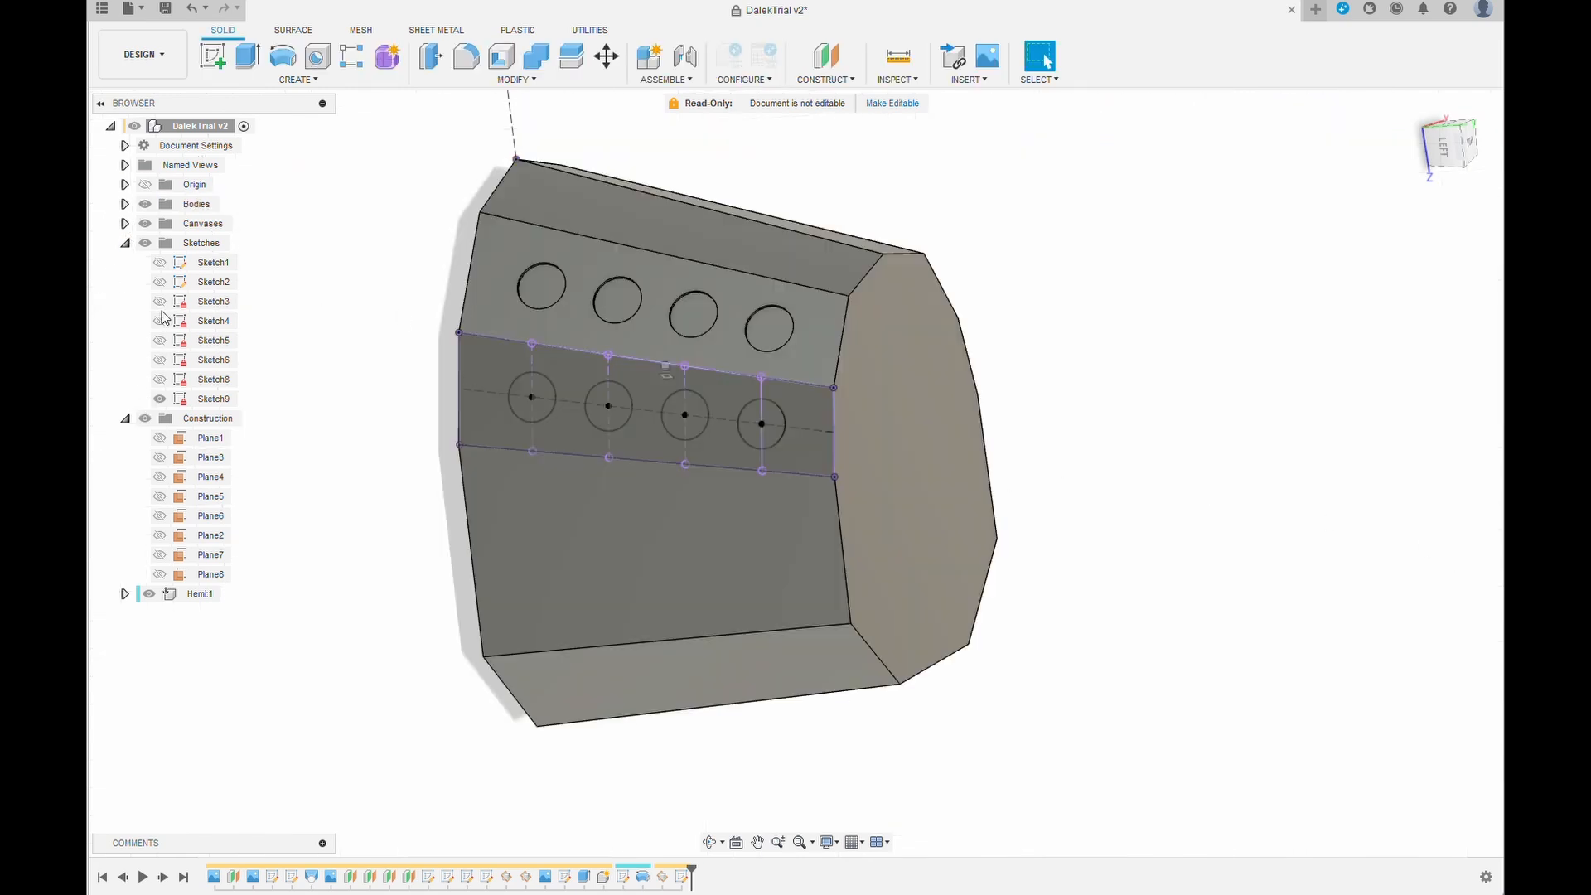
{"action": "left_click", "coordinate": [251, 65]}
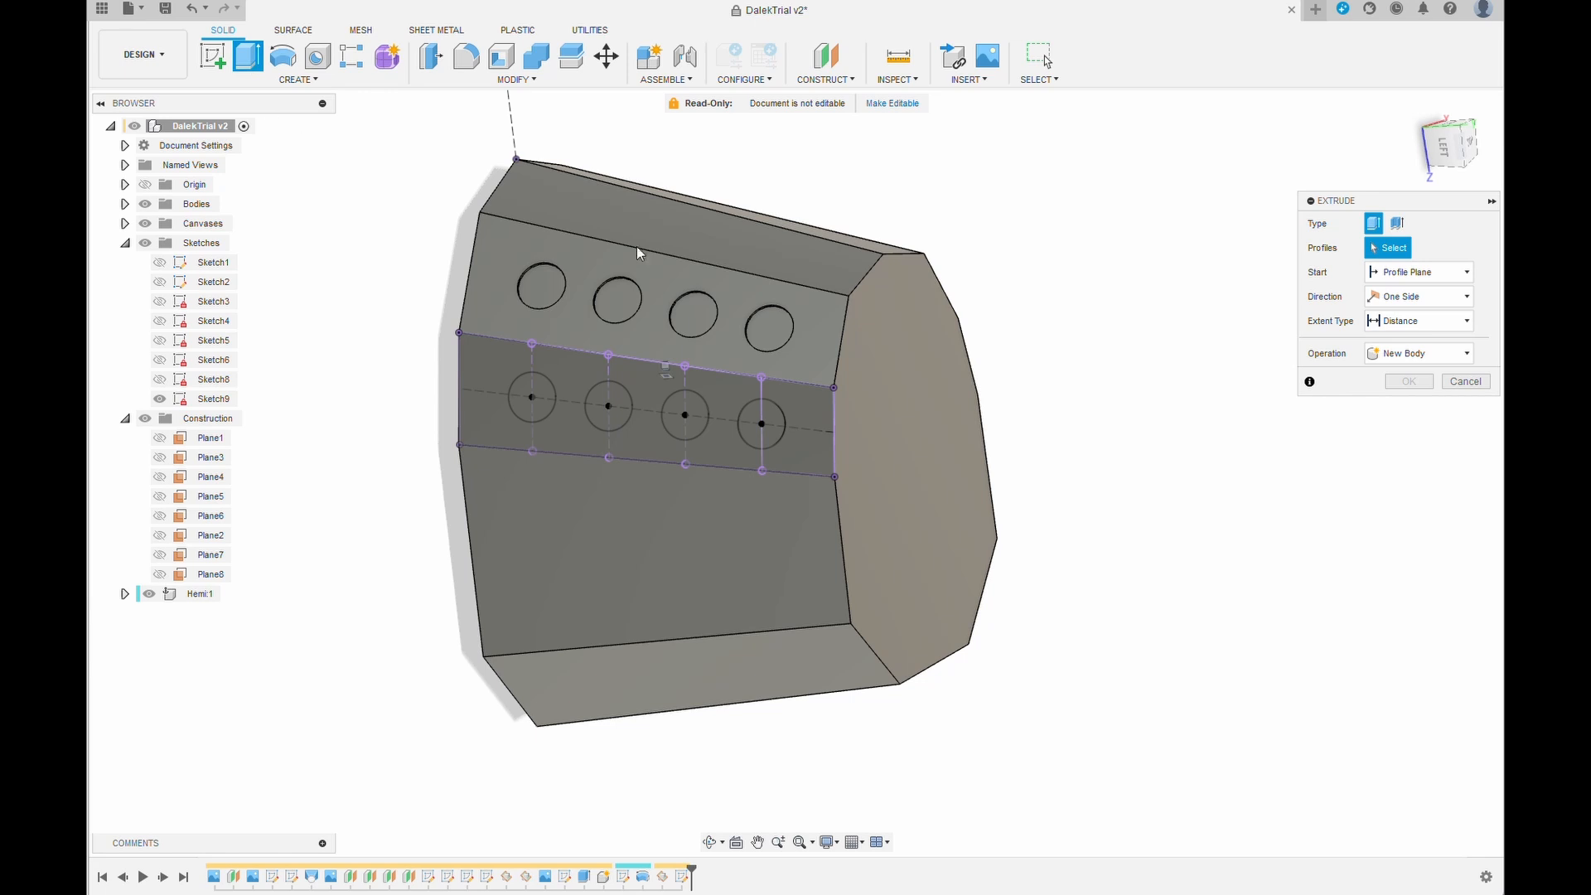
{"action": "left_click", "coordinate": [537, 400]}
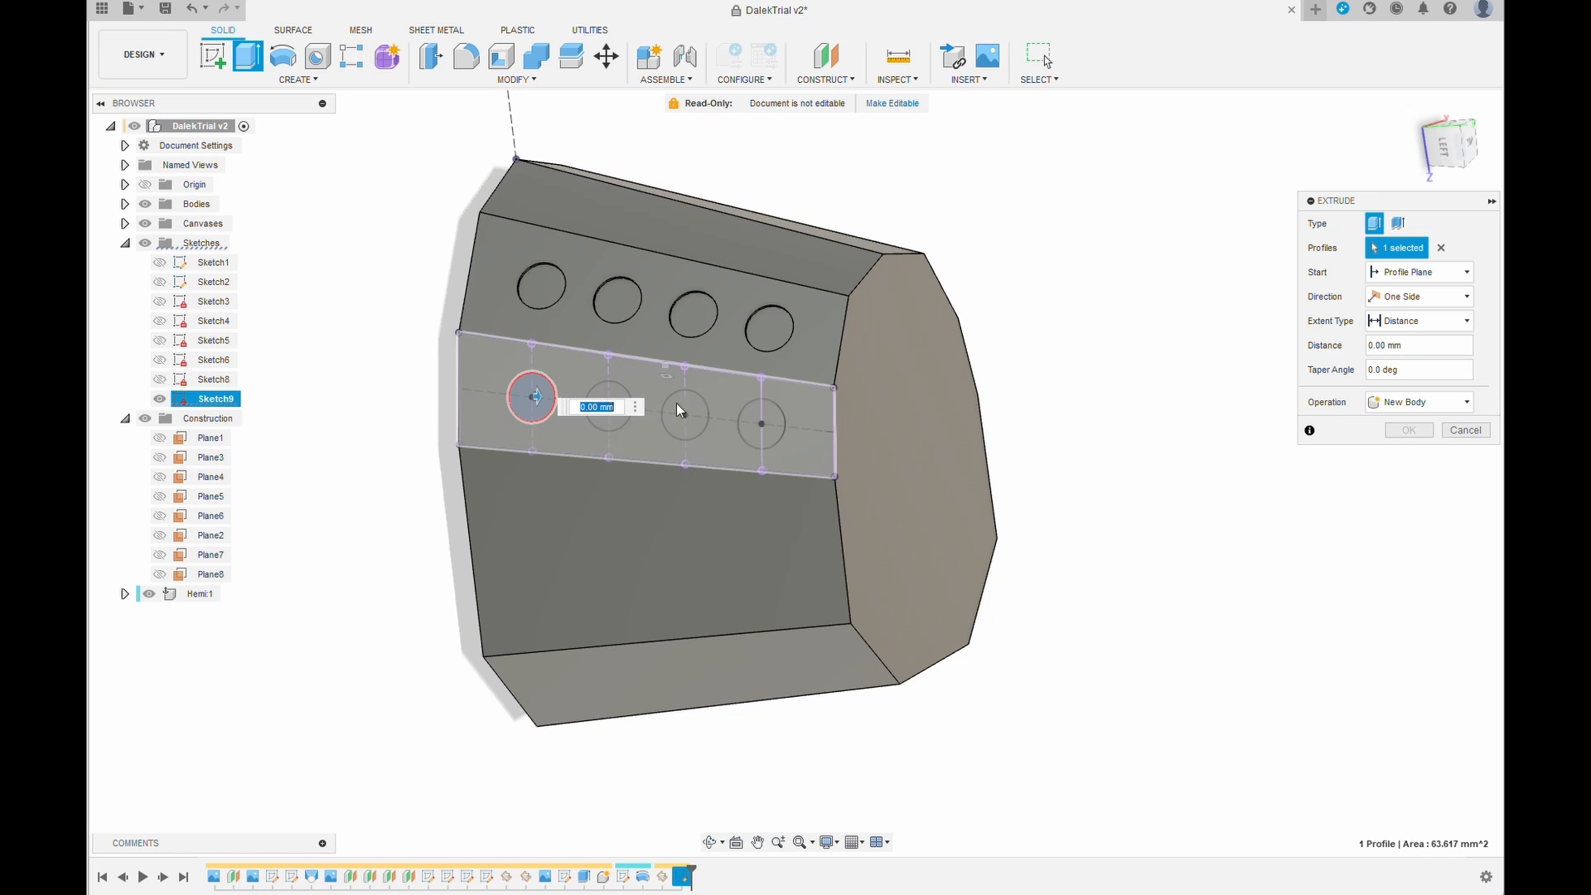
{"action": "middle_click_drag", "start_coordinate": [702, 444], "coordinate": [615, 388], "text": "shift"}
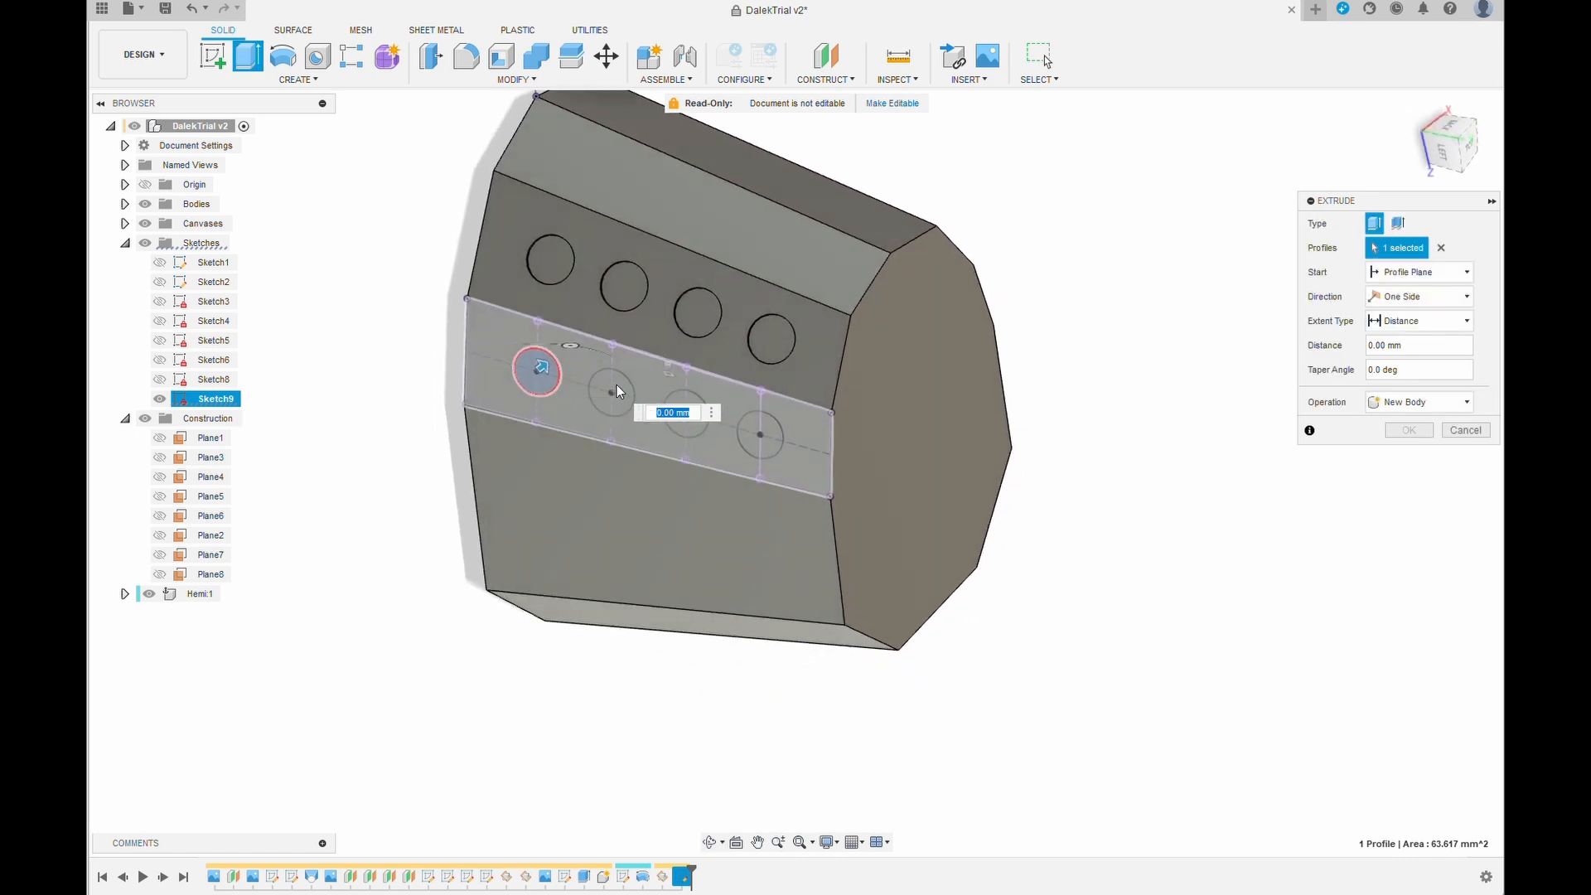
{"action": "left_click", "coordinate": [145, 205]}
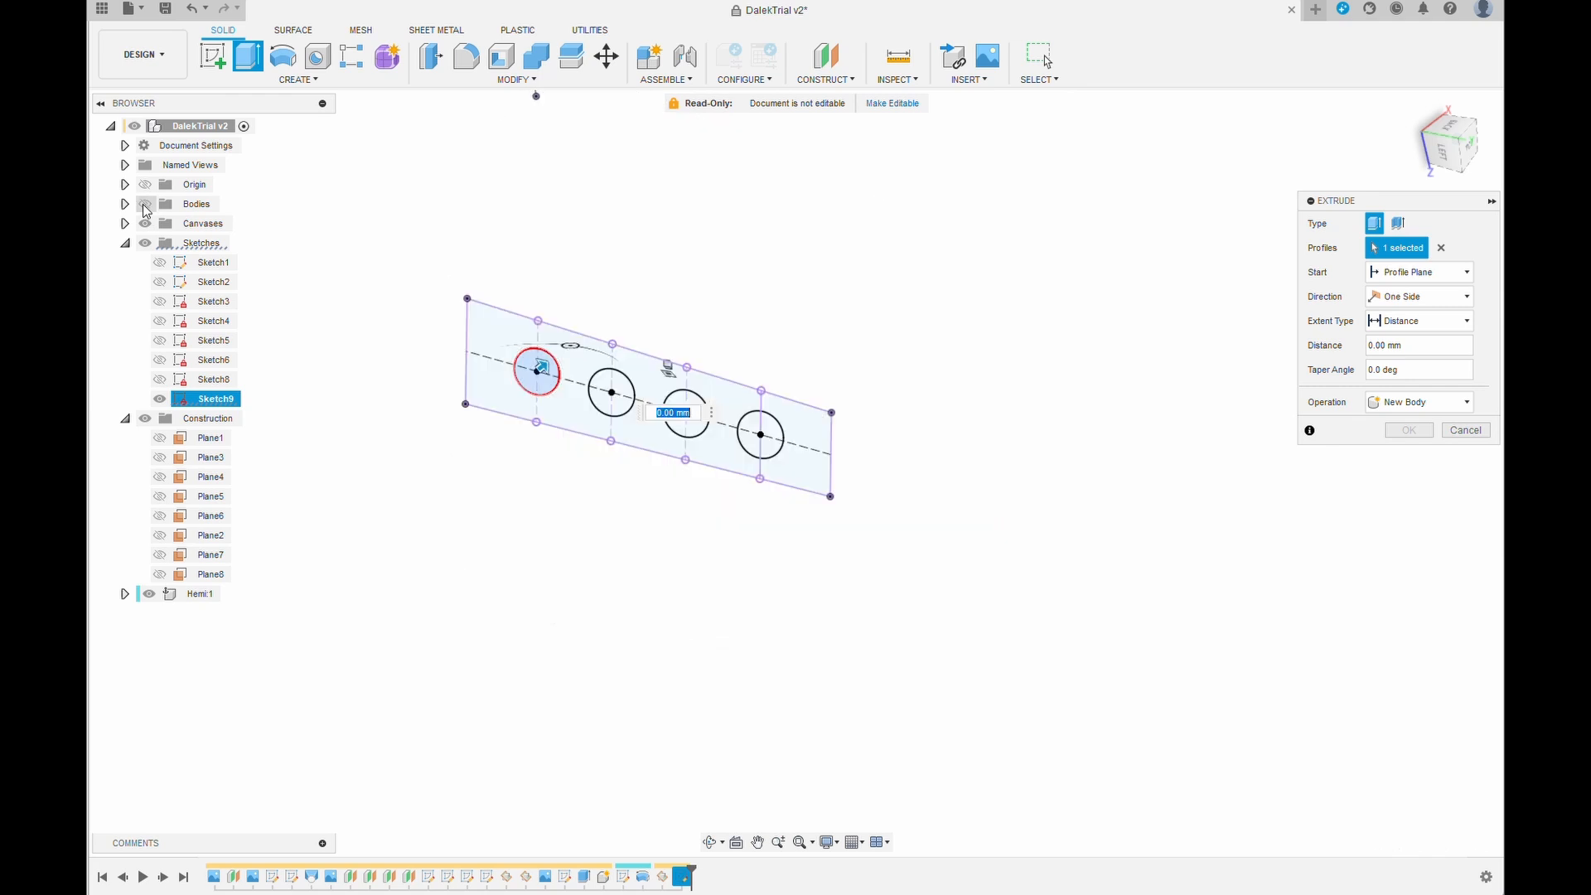
{"action": "left_click", "coordinate": [602, 388]}
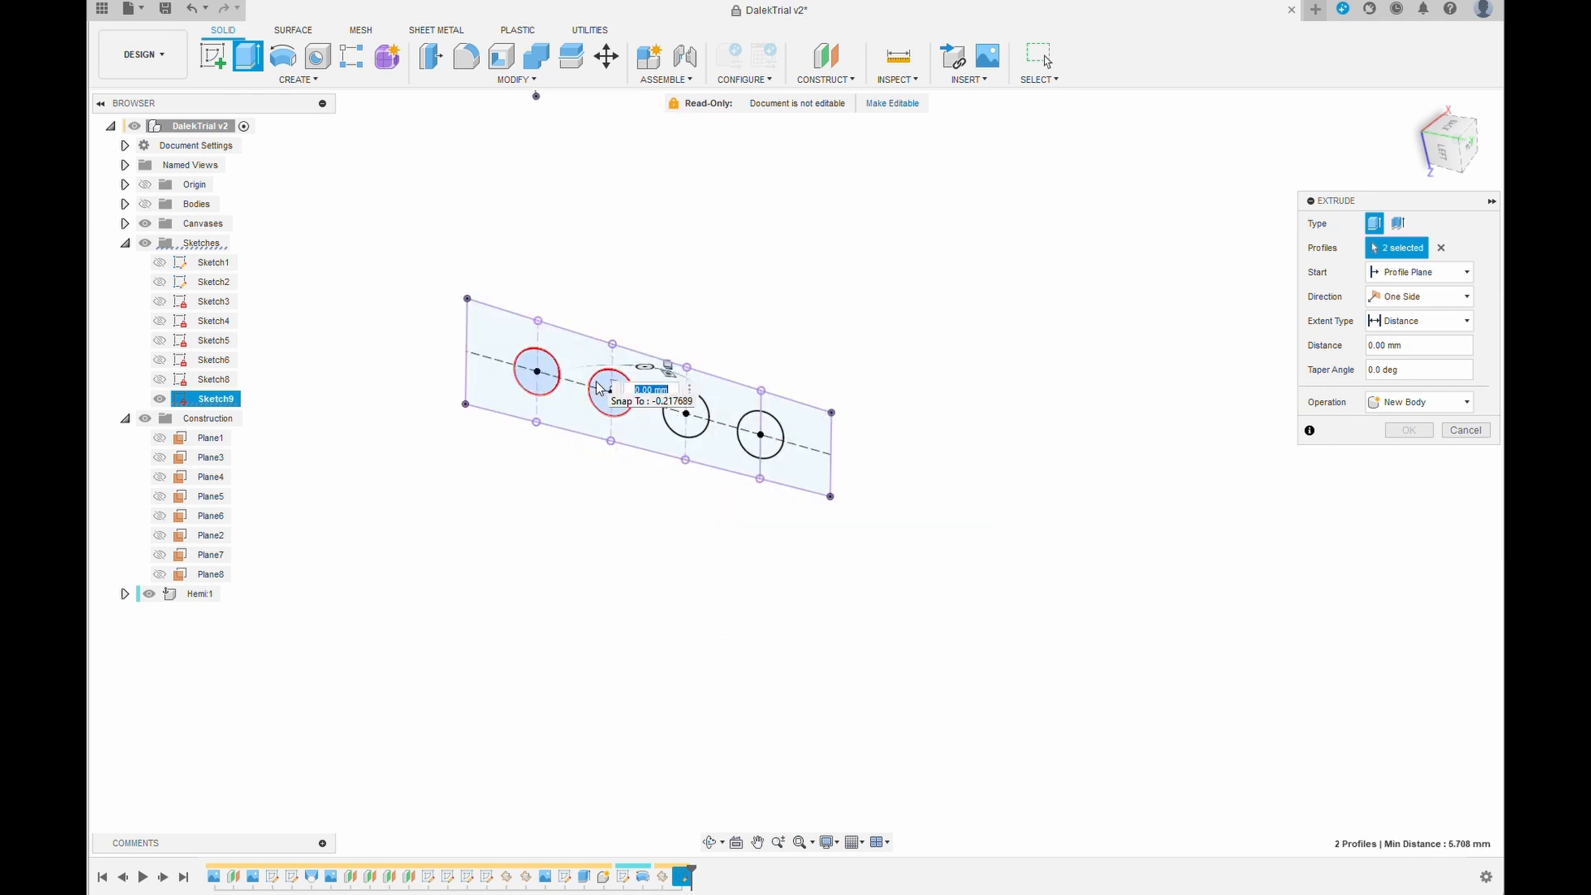
{"action": "left_click", "coordinate": [687, 417]}
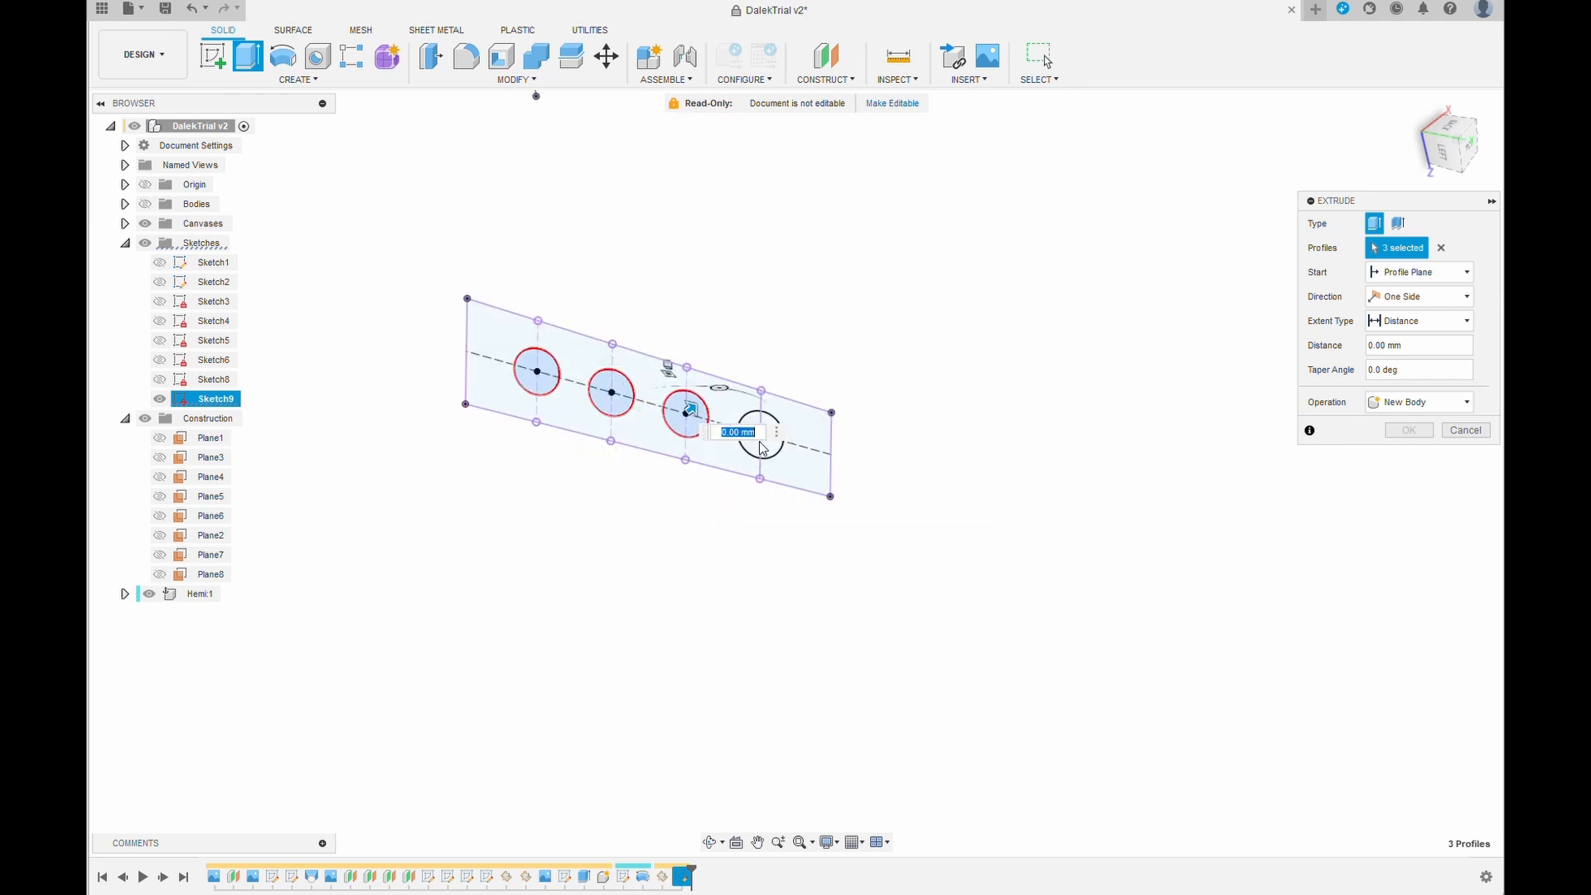
{"action": "left_click", "coordinate": [757, 449]}
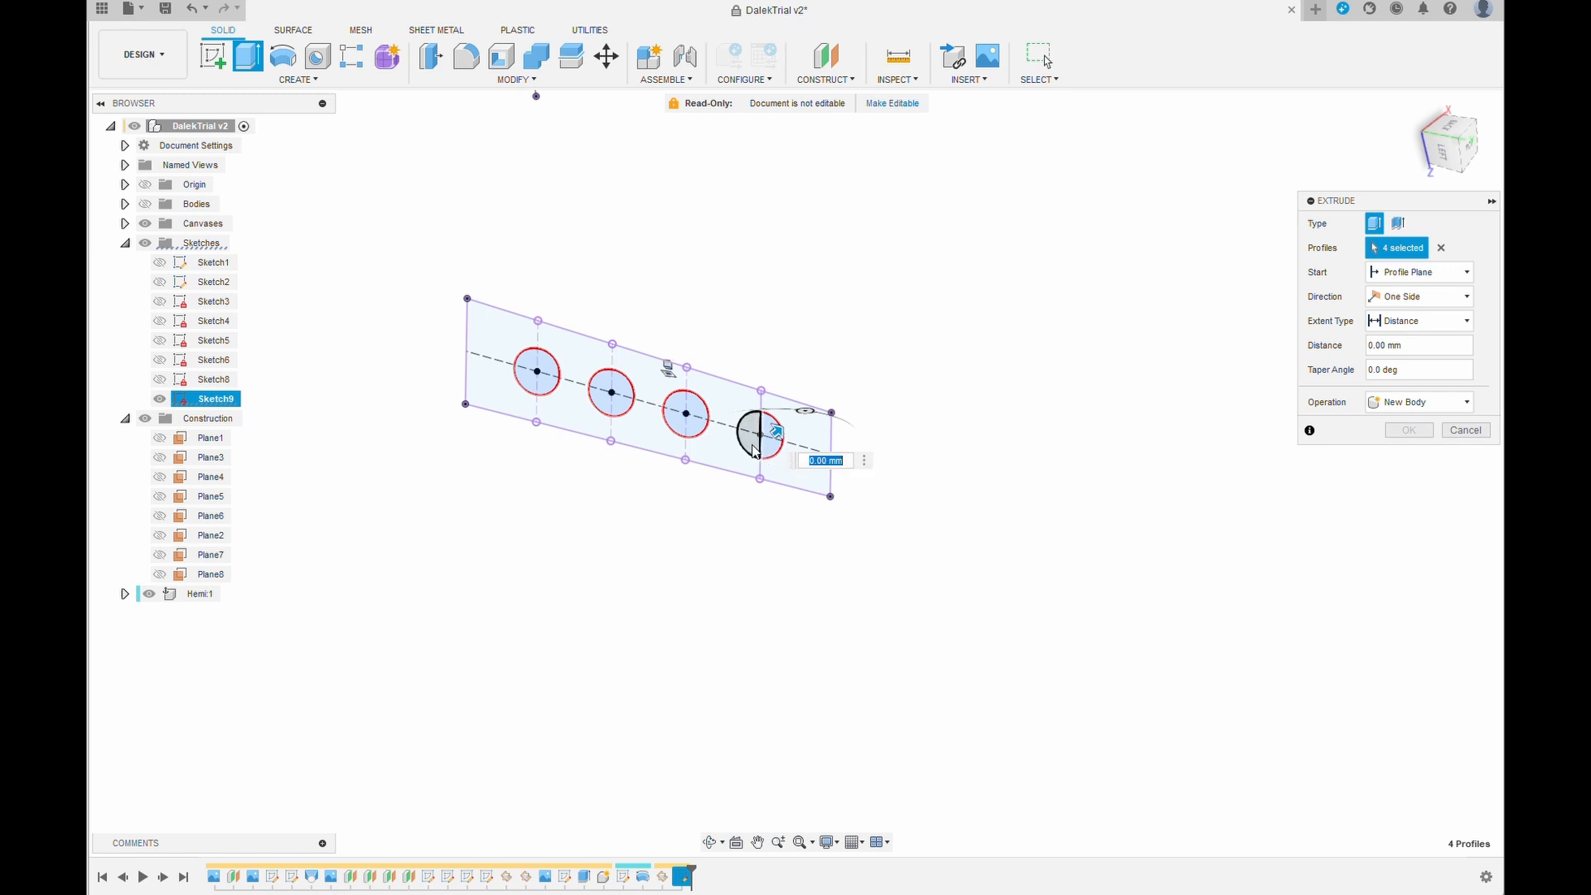
{"action": "left_click", "coordinate": [752, 446]}
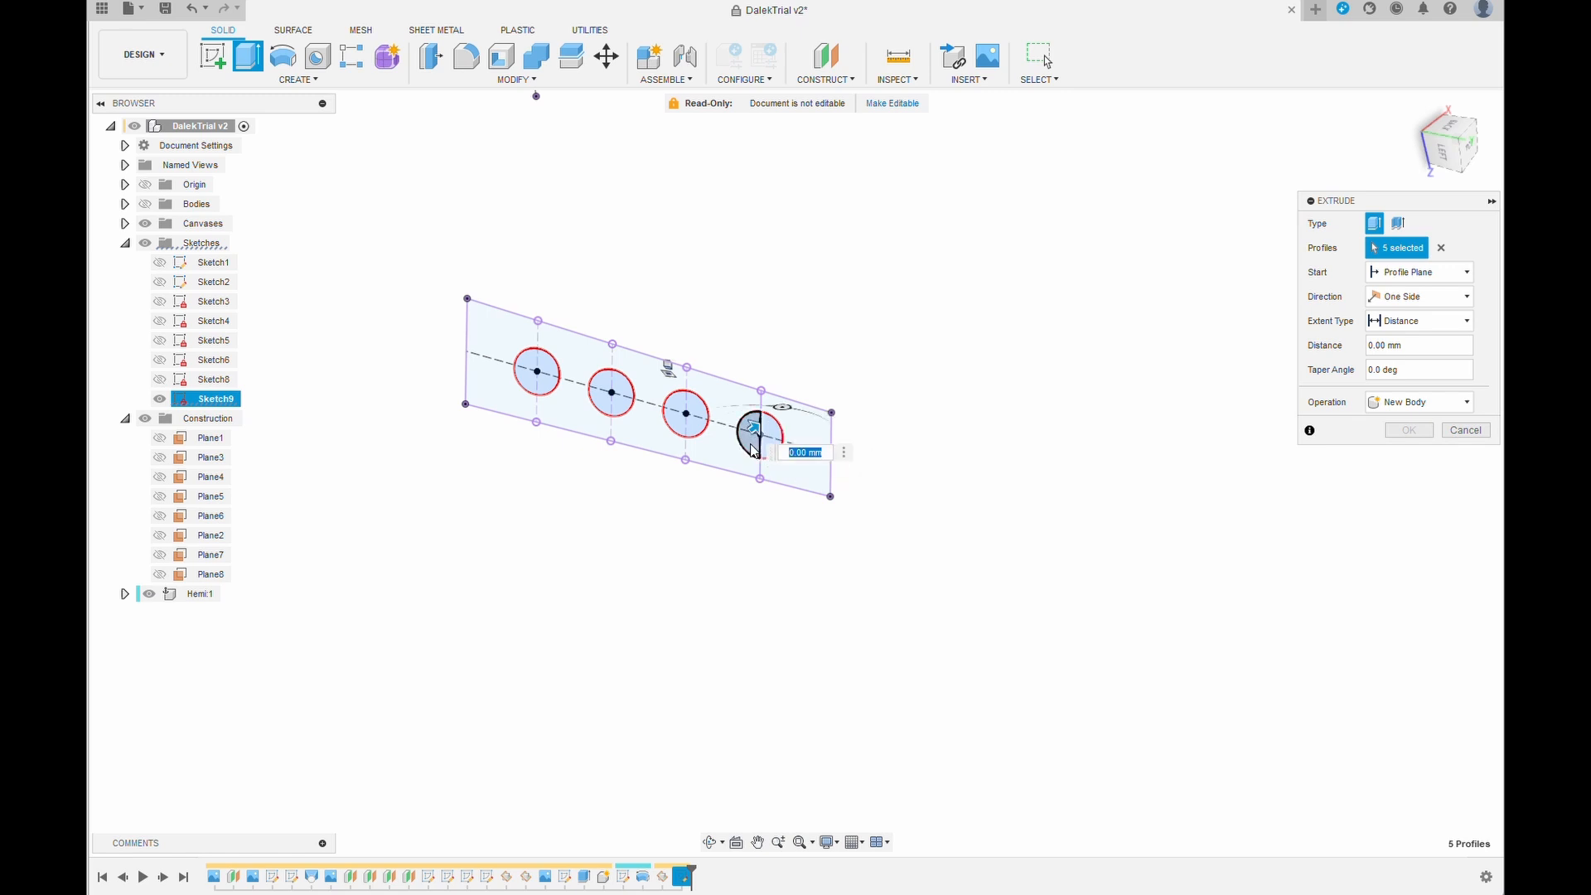
{"action": "left_click", "coordinate": [146, 205]}
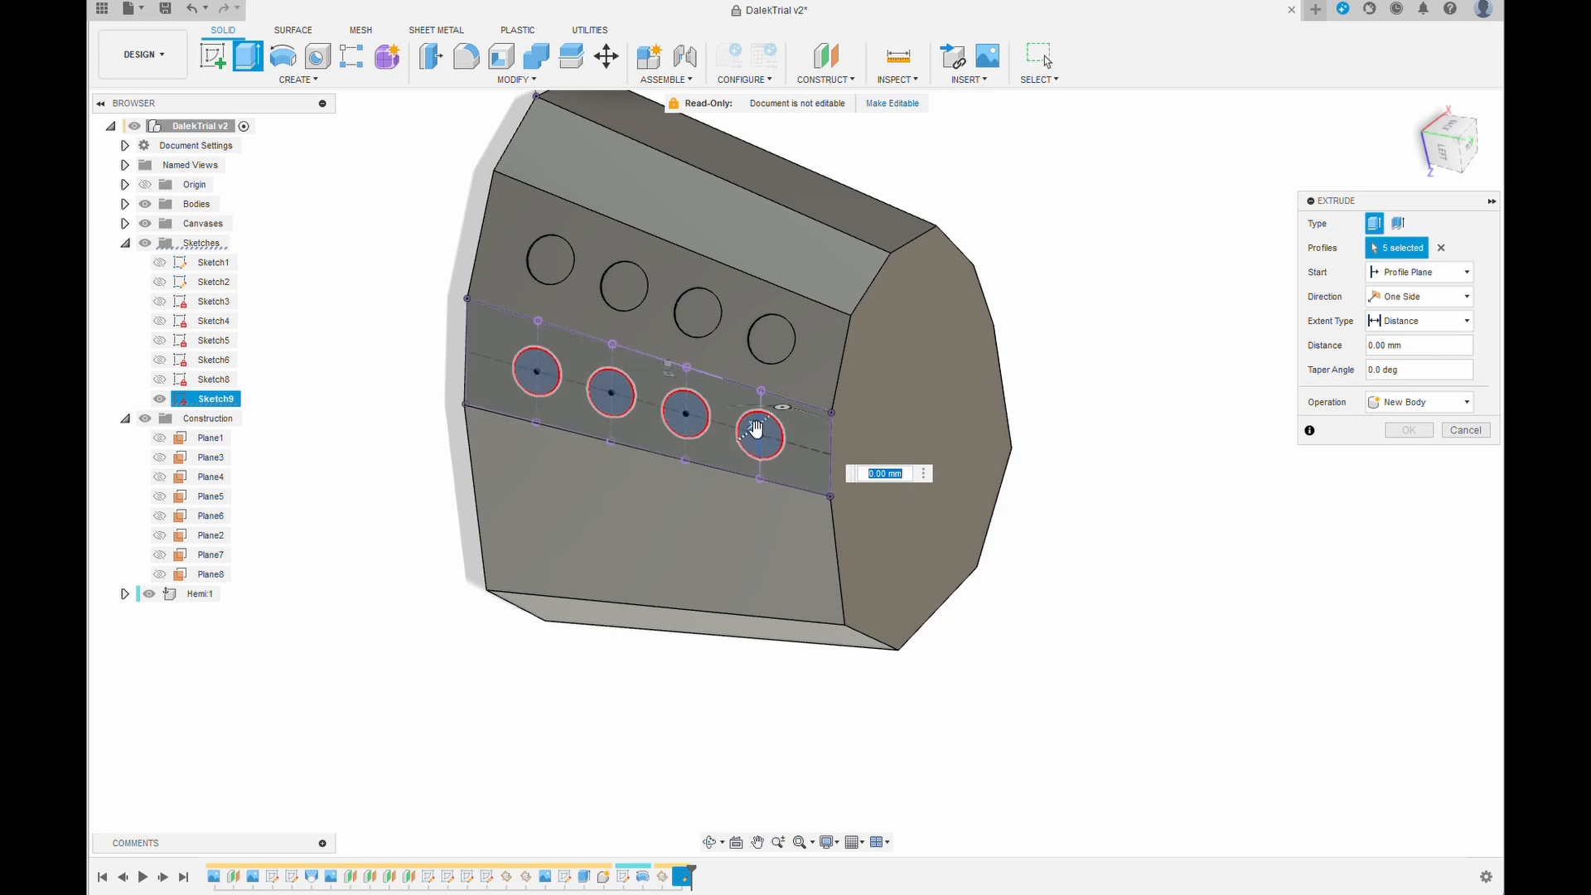
Extrude the selected circles into the body as a cut, starting from the panel's face as the start object
{"action": "left_click_drag", "start_coordinate": [754, 429], "coordinate": [769, 425]}
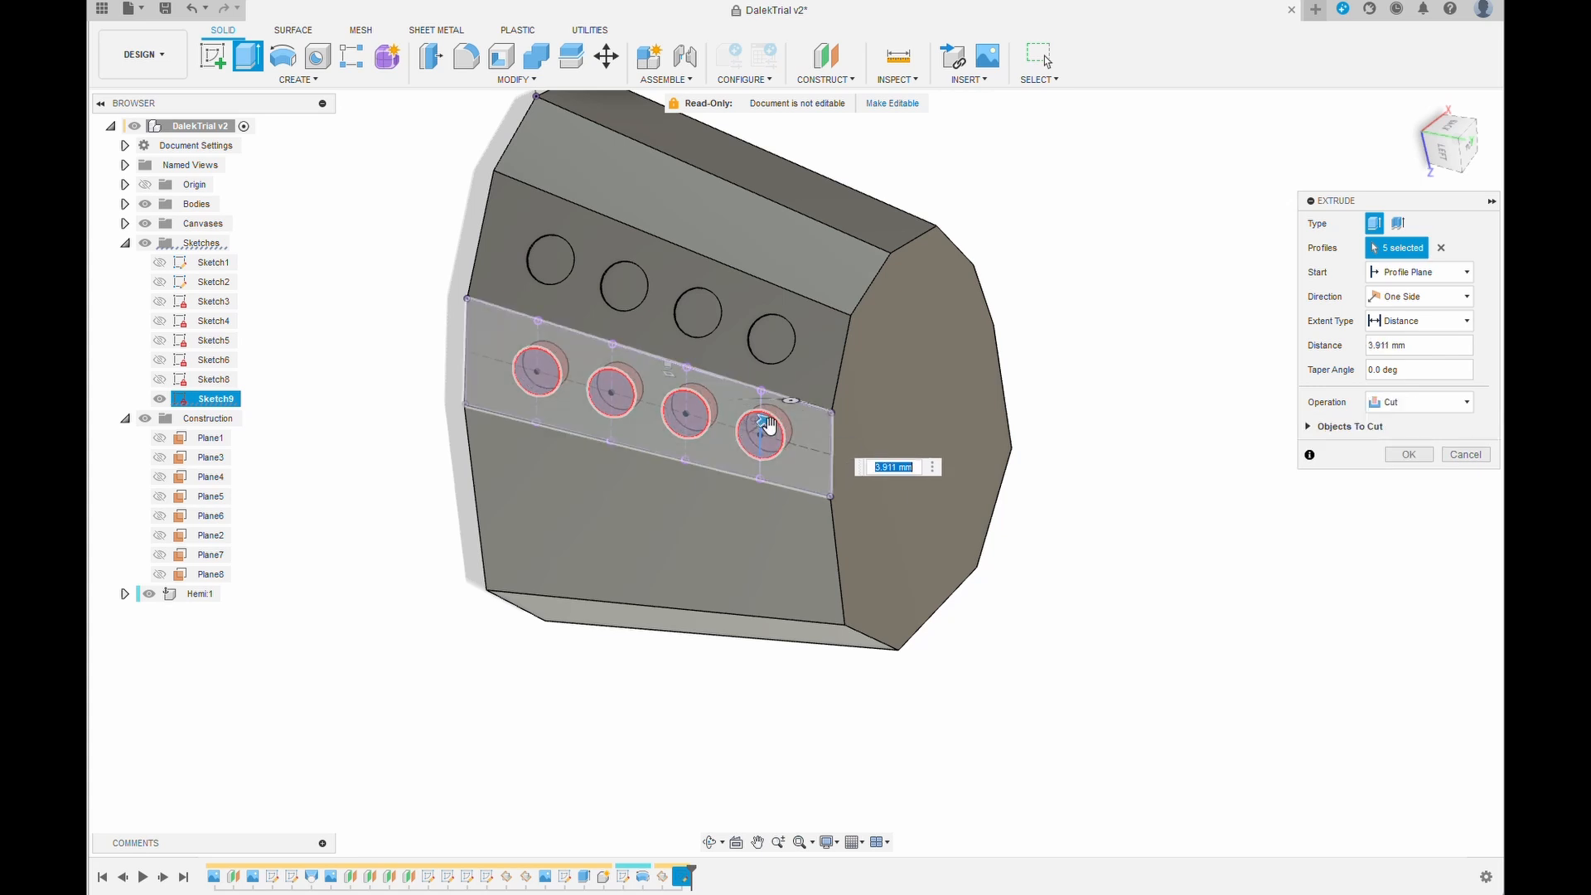
{"action": "left_click", "coordinate": [1413, 273]}
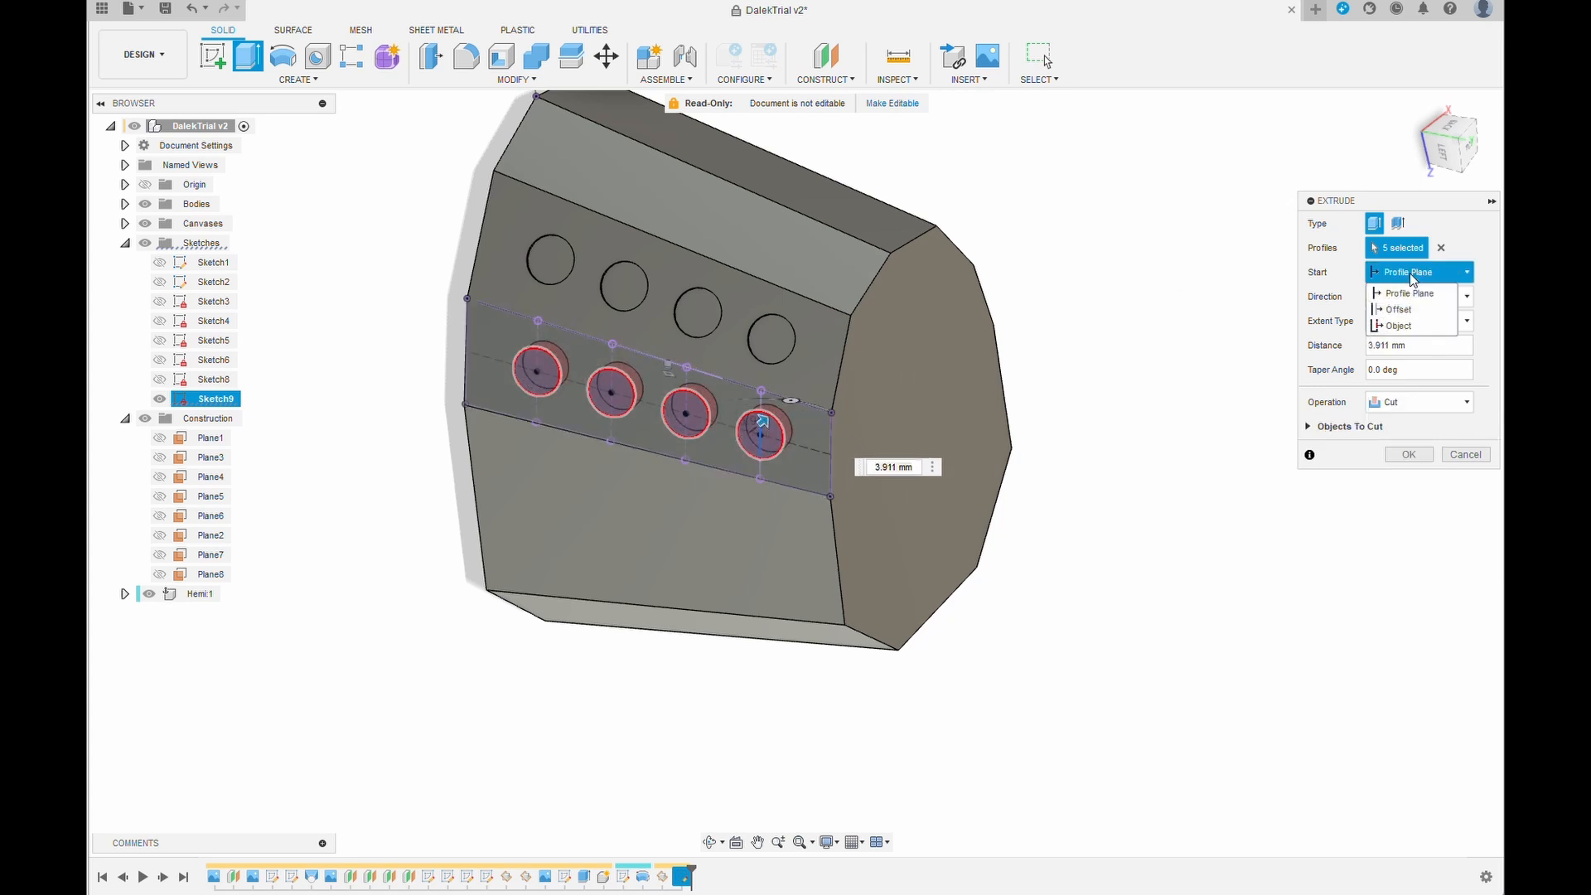
{"action": "left_click", "coordinate": [1409, 325]}
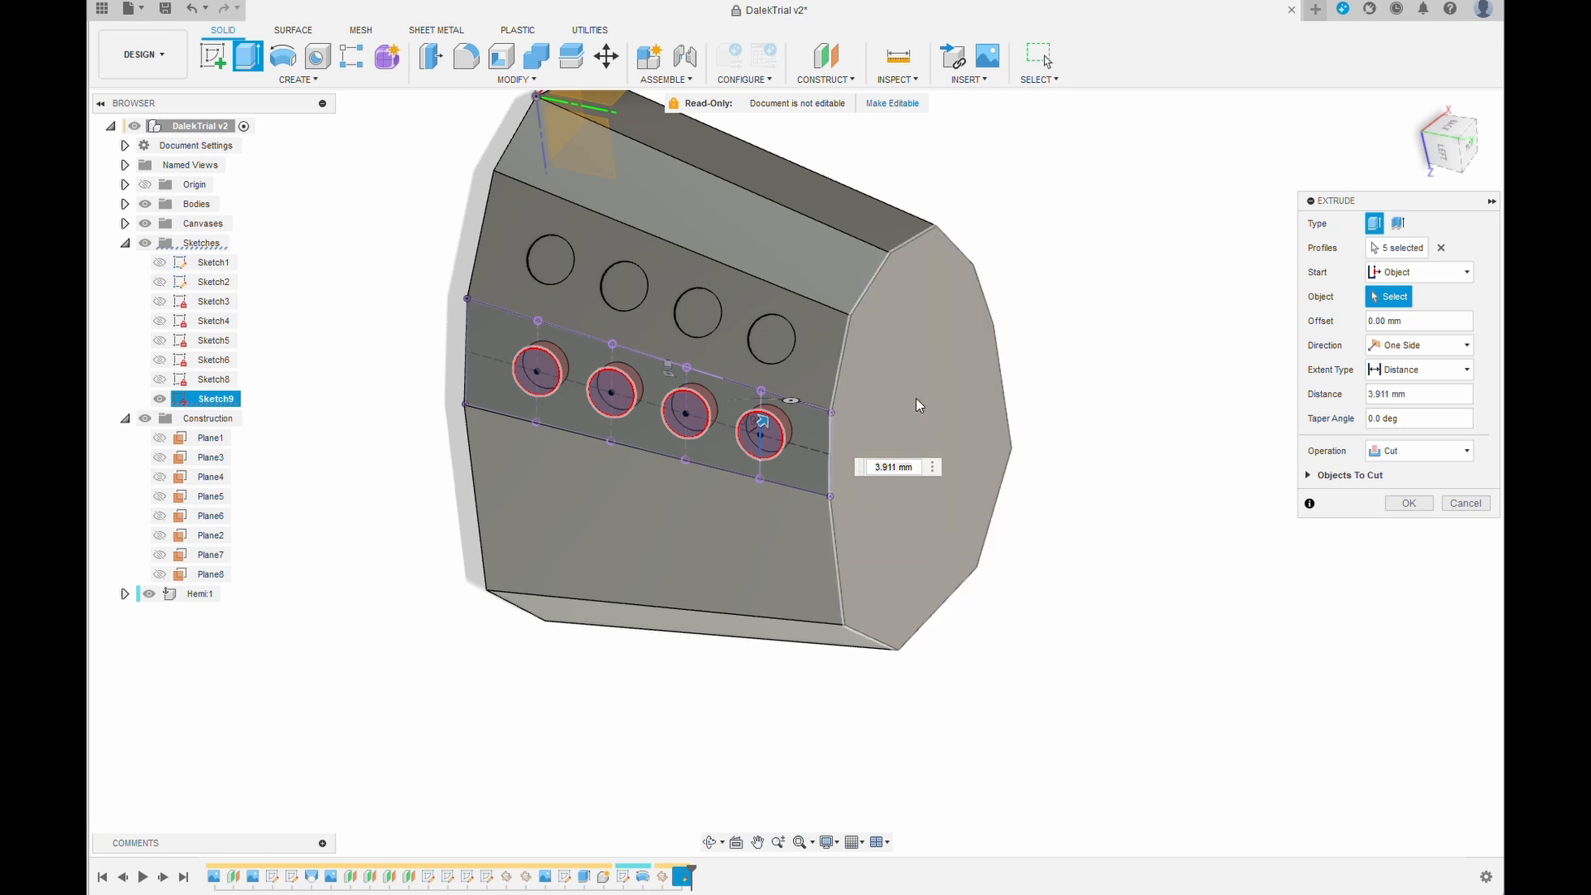
{"action": "left_click", "coordinate": [813, 428]}
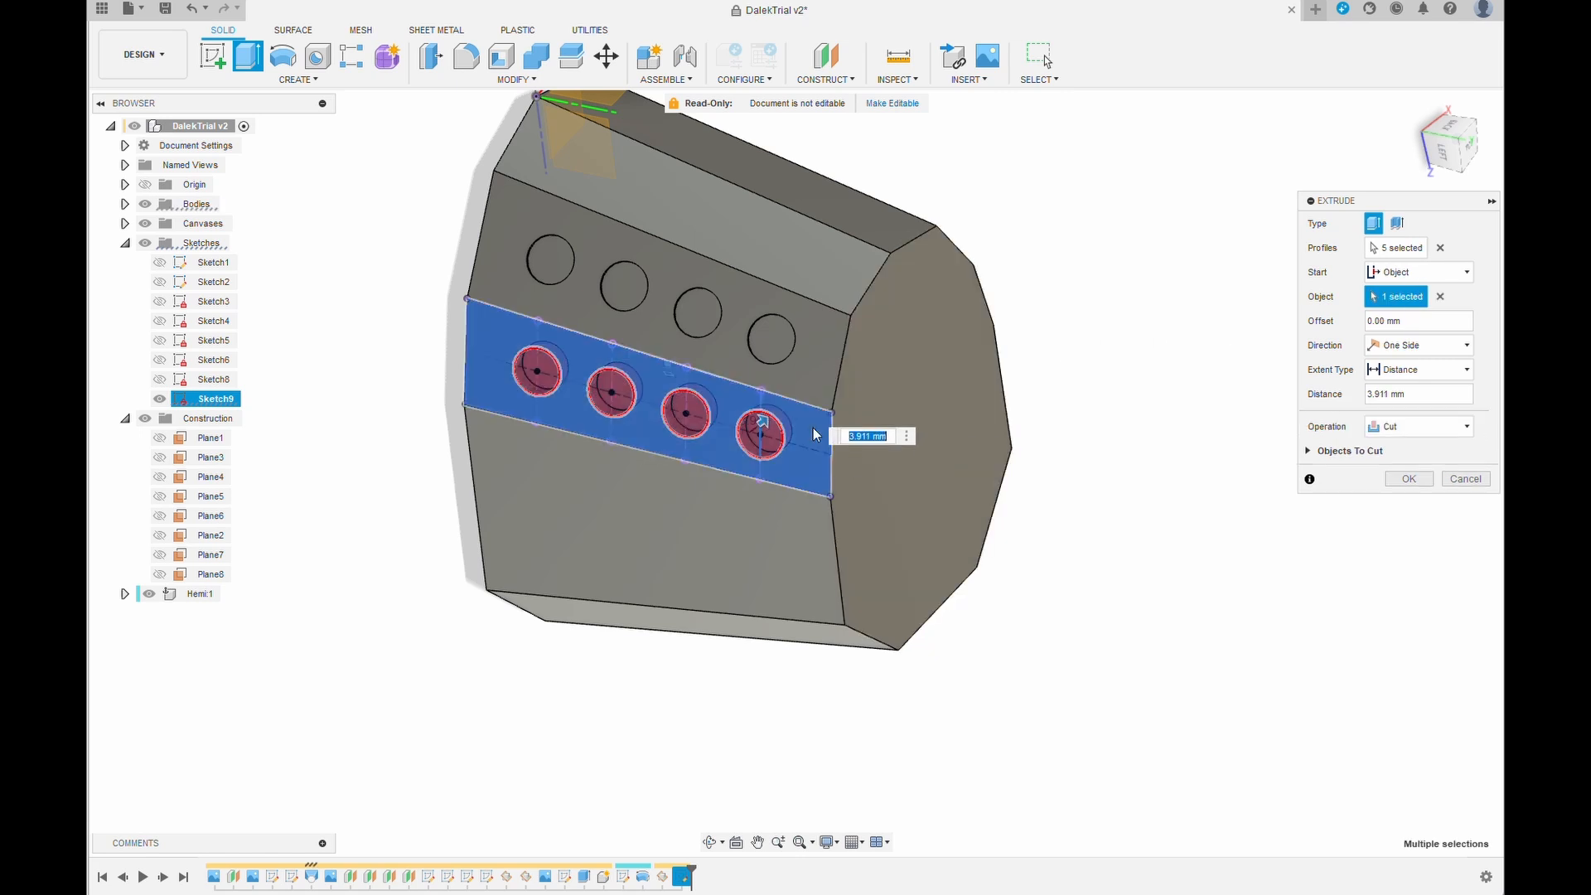
{"action": "left_click", "coordinate": [1376, 394]}
{"action": "key", "text": "Return"}
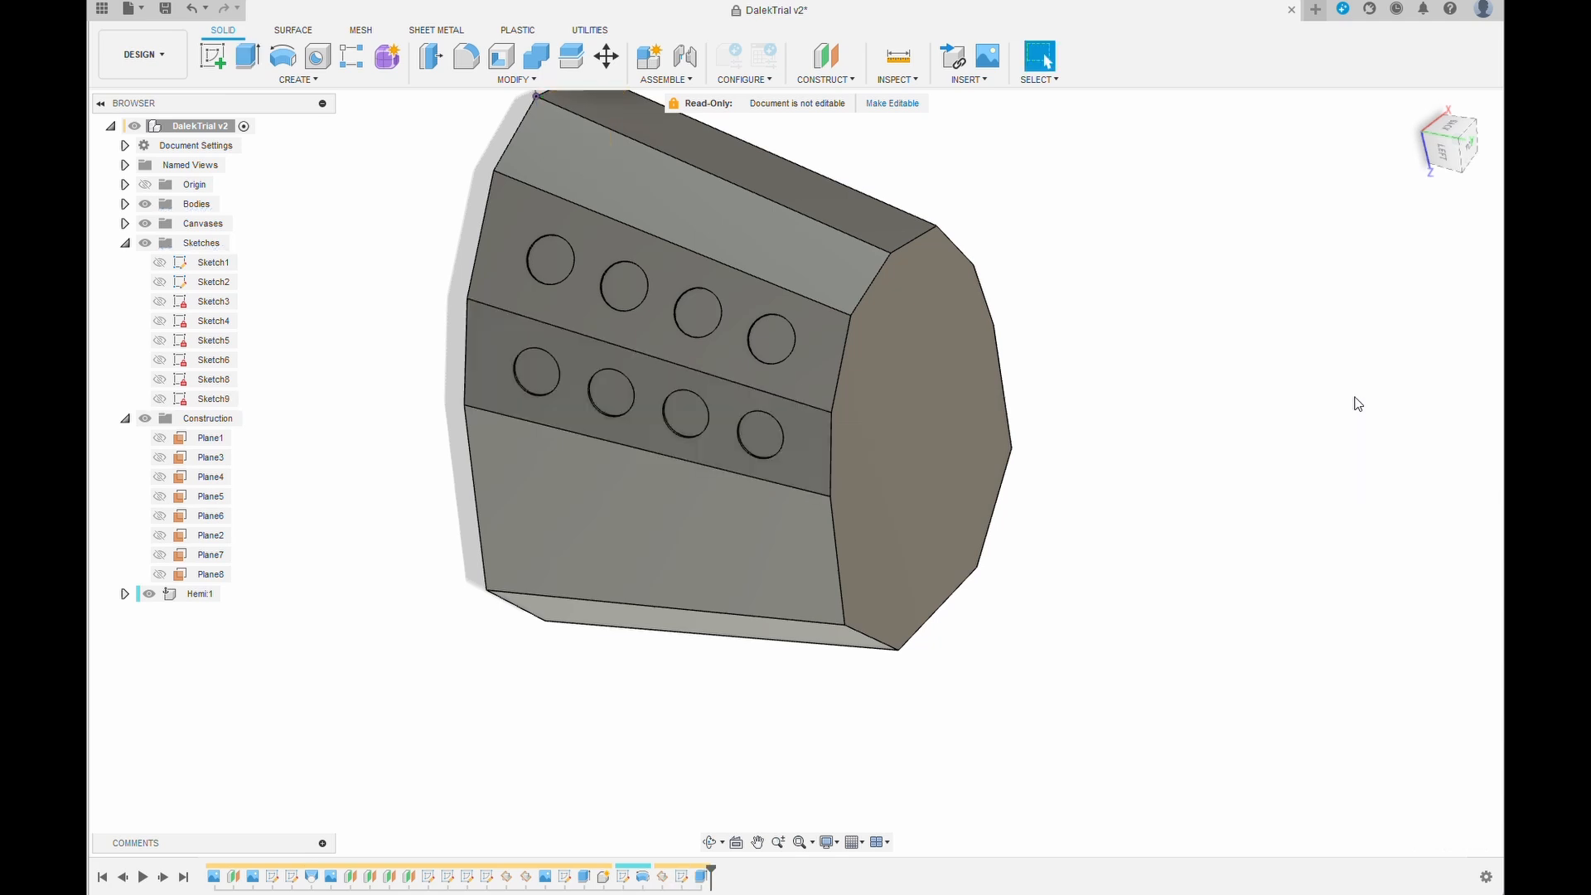